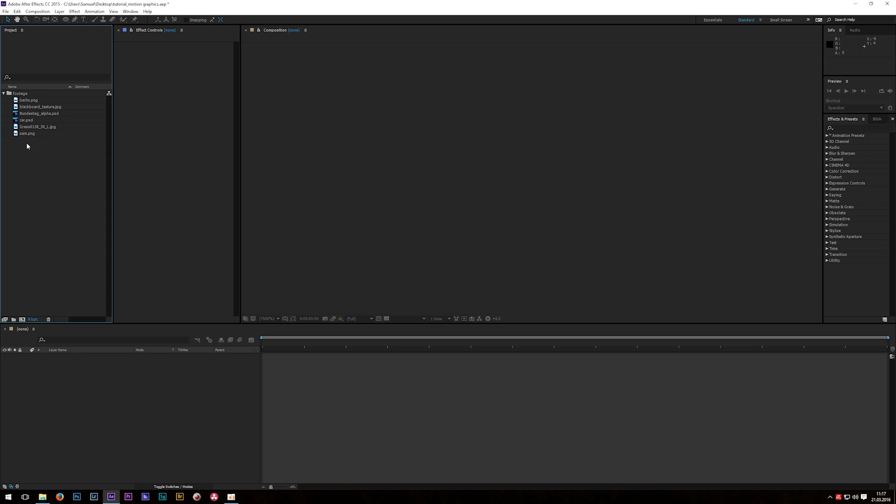
Step: Preview the berlin.png and blackboard_texture.jpg images from the footage folder, and close the footage view
left_click(27, 102)
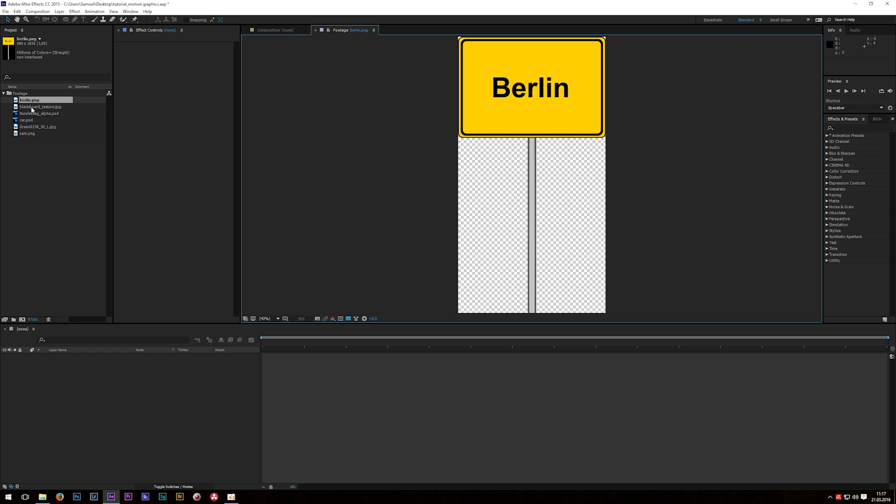
left_click(31, 107)
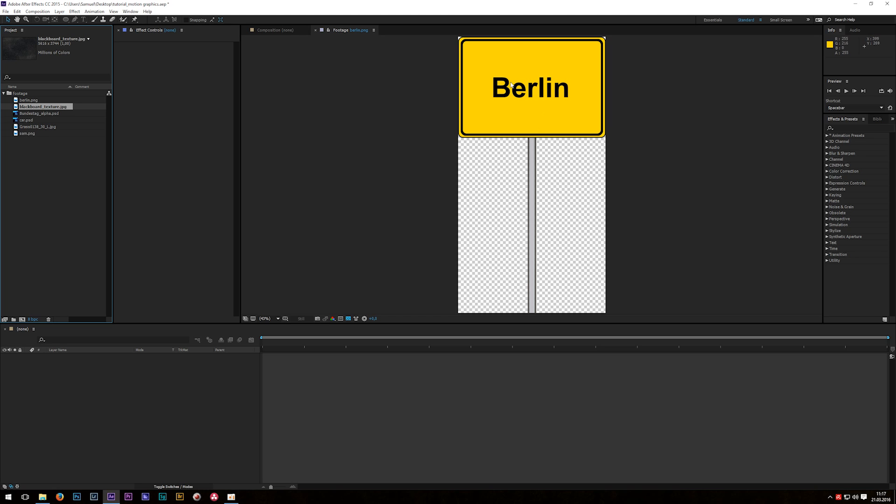
double_click(47, 107)
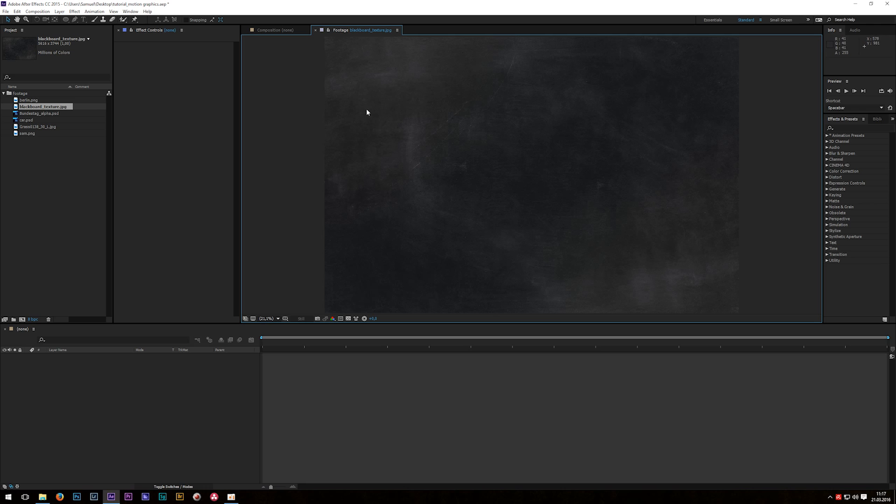
left_click(315, 30)
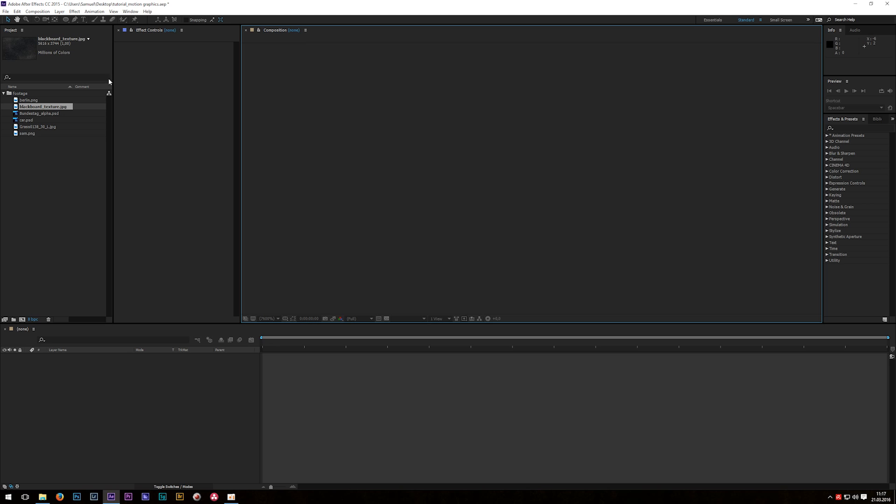
Step: Create a new composition named motiongraphics_01 with the HDTV 1080 25 preset
left_click(38, 11)
left_click(42, 19)
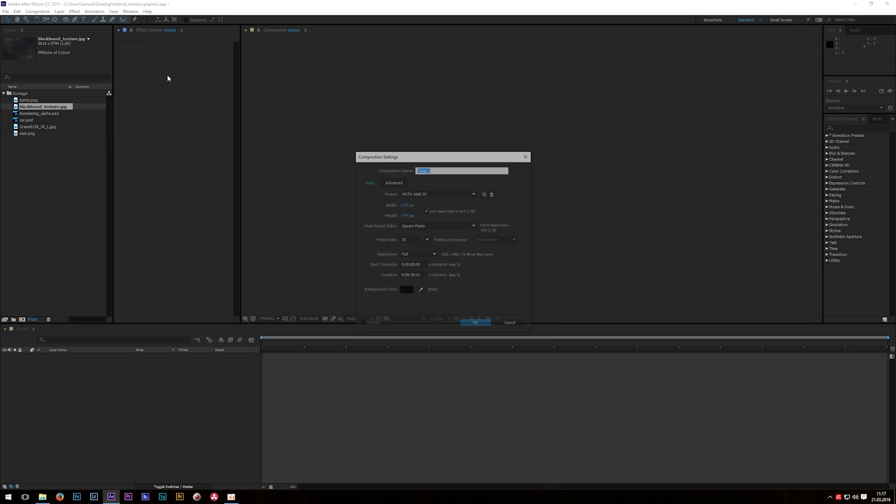
type("motiongraphics_0")
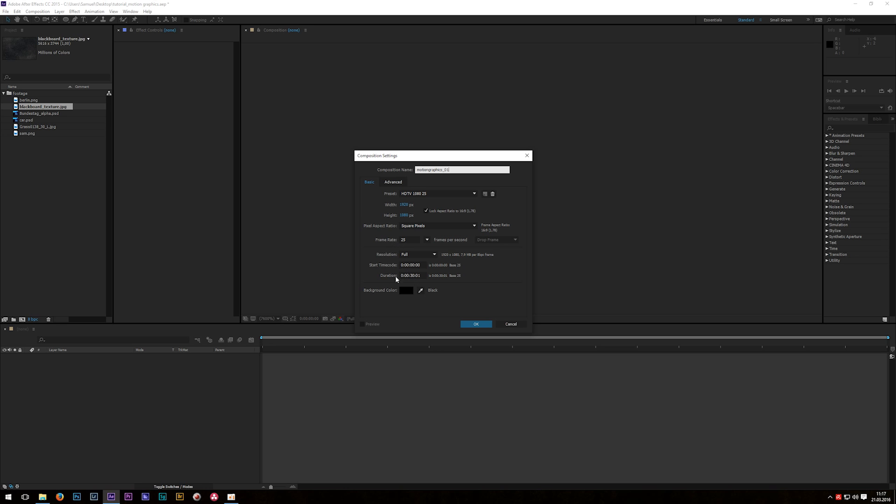
left_click(476, 324)
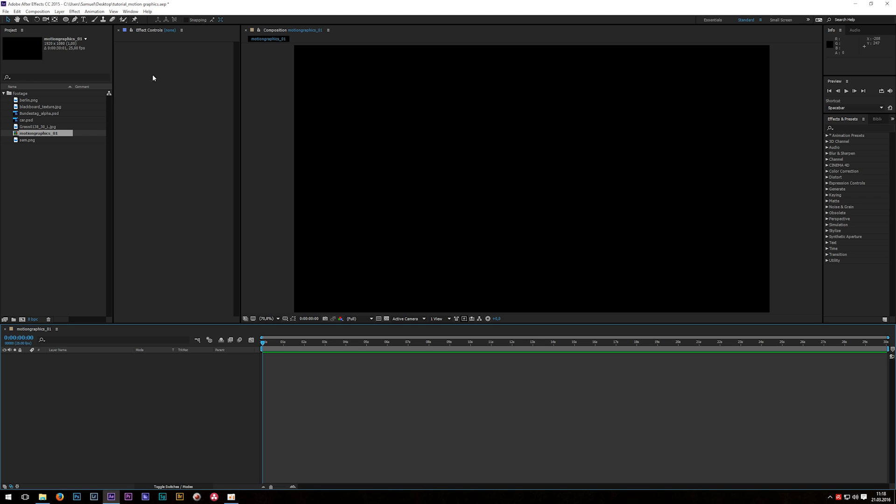
Step: Draw a white circle about 695 px wide with the Ellipse tool and move its anchor point to the circle's centre
left_click(67, 20)
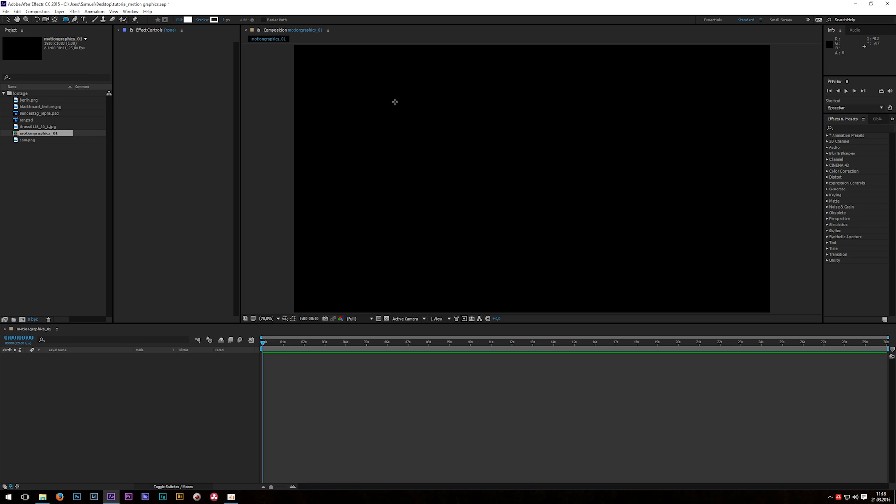
left_click_drag(394, 81, 566, 253)
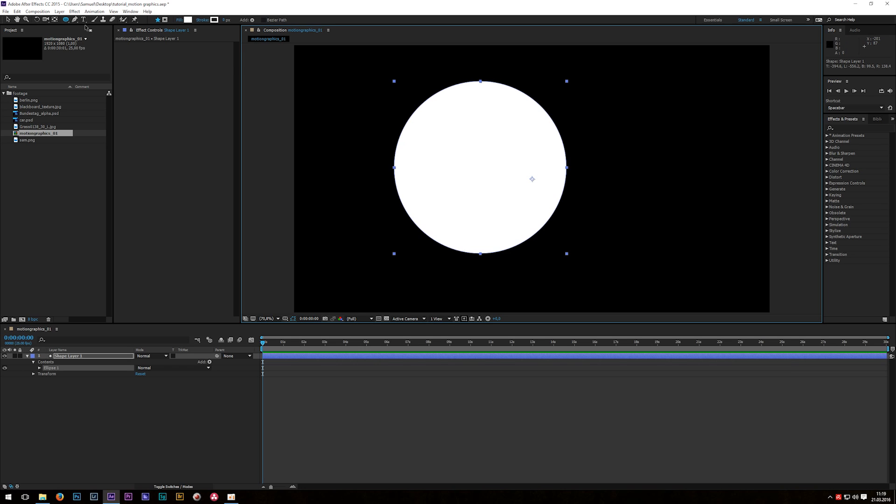
double_click(55, 19, "ctrl")
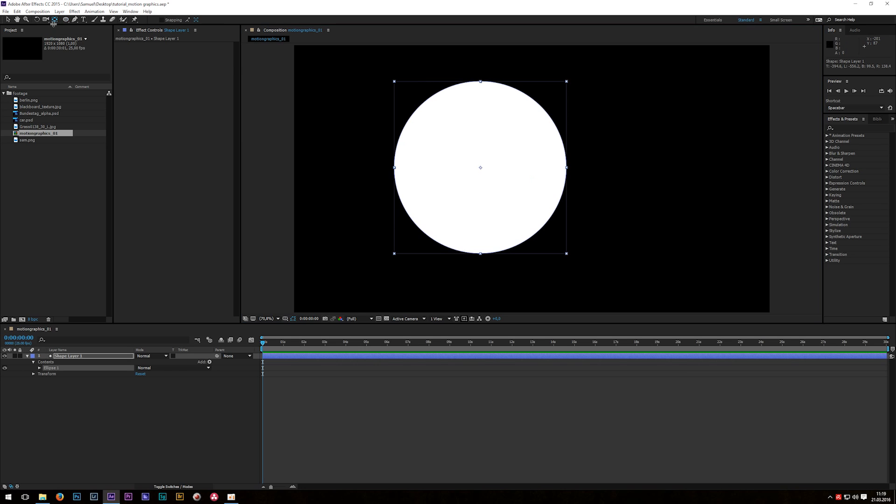
left_click_drag(480, 168, 532, 179)
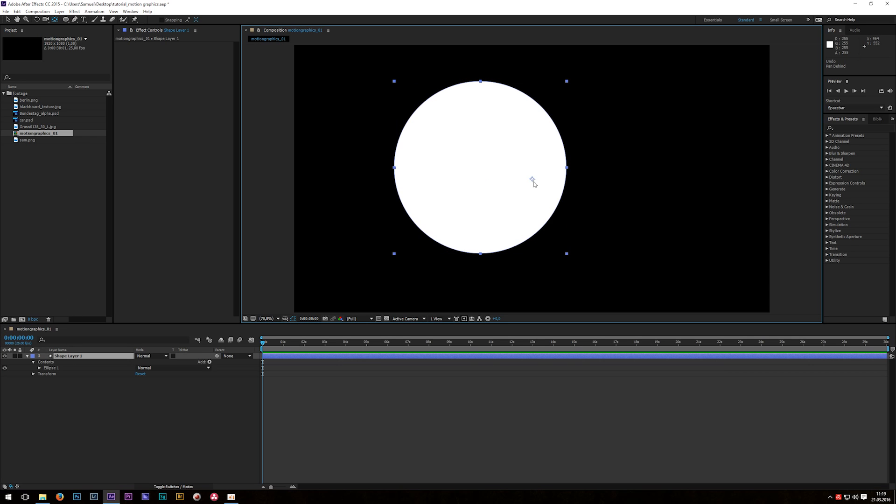
left_click_drag(532, 180, 478, 179)
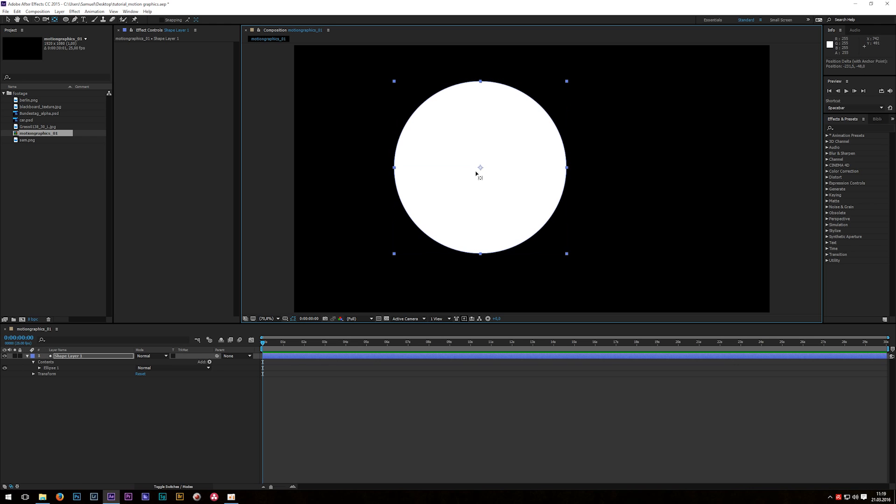
Step: Centre the circle's shape layer in the composition frame
right_click(454, 160)
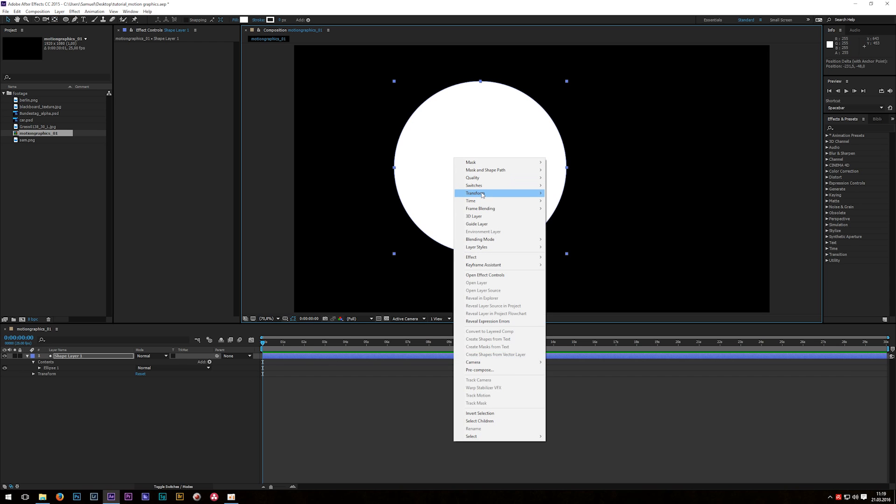
mouse_move(483, 194)
left_click(362, 268)
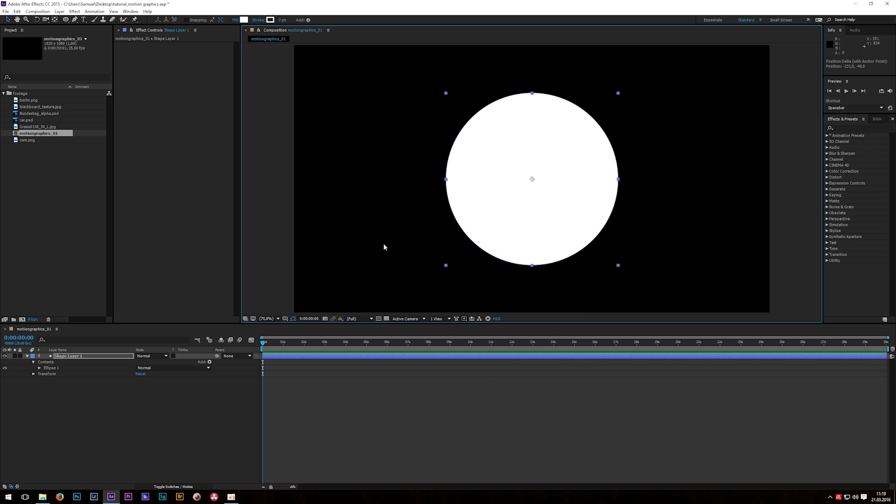
Step: Enlarge the circle's ellipse path to about 1583 px and move the layer down to about Y 1520
scroll(434, 232, "down", 4)
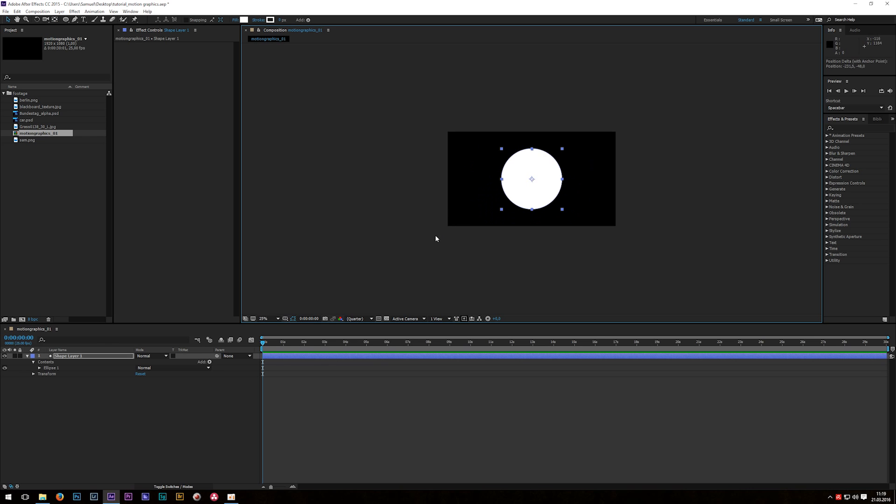
left_click(40, 368)
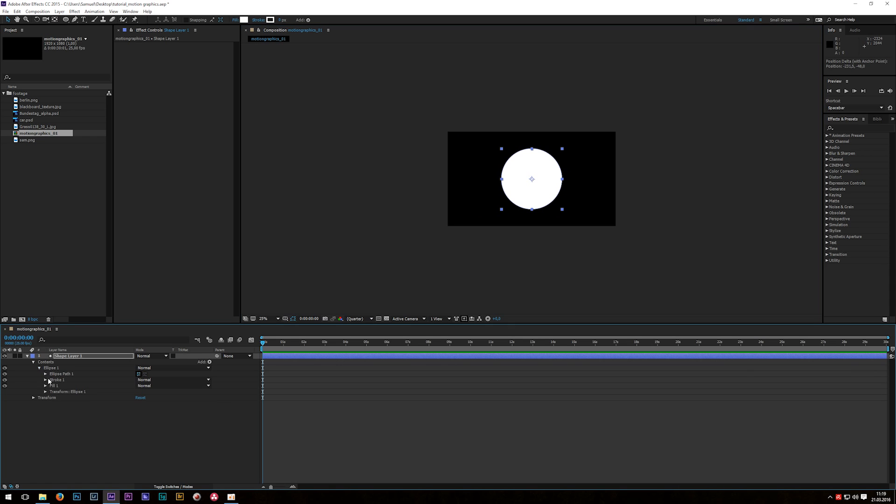
left_click(45, 374)
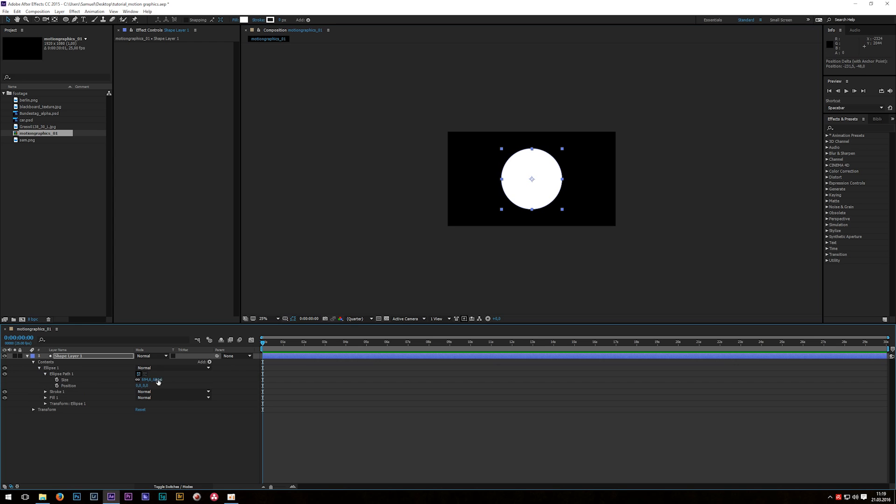
left_click_drag(157, 380, 435, 361)
left_click(78, 356)
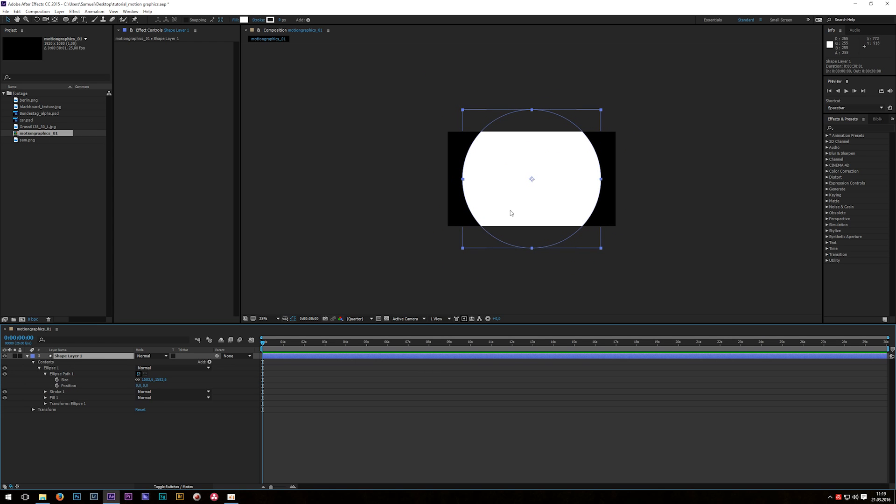
left_click_drag(516, 190, 510, 267)
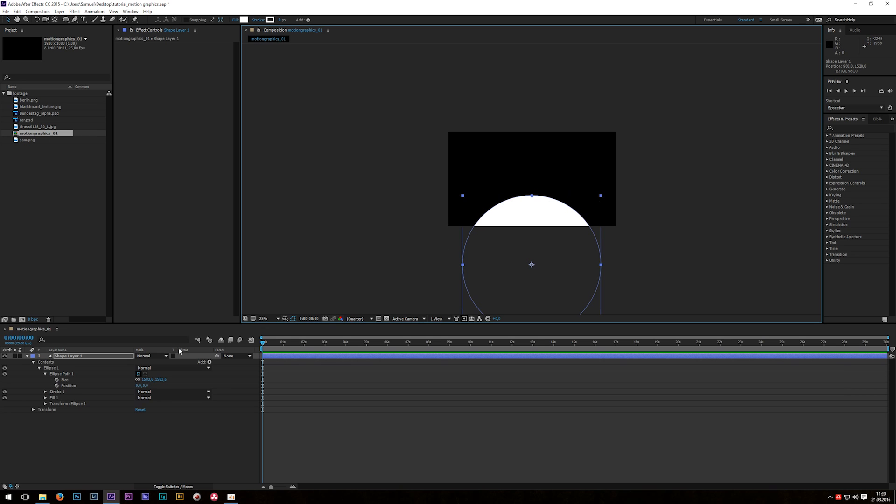
Step: Set the ellipse path's size to 4500 px in both dimensions
left_click_drag(154, 379, 887, 332)
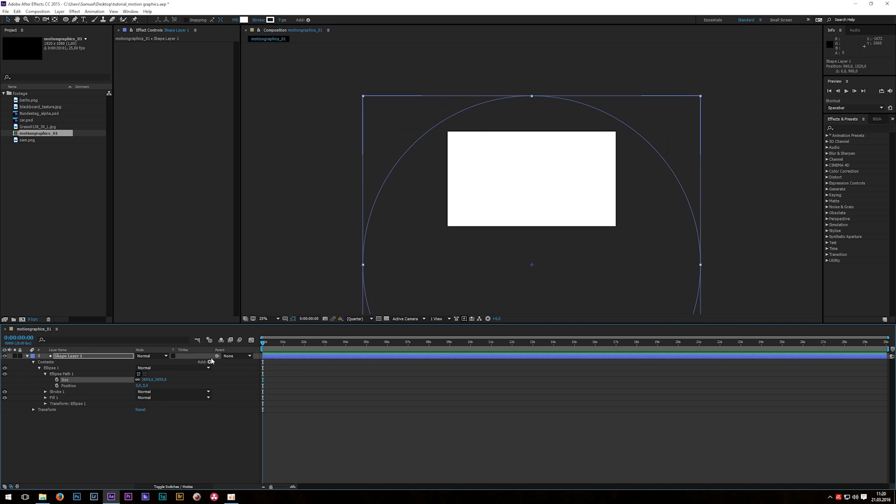
left_click_drag(162, 381, 169, 381)
left_click(161, 379)
type("4500")
key("Return")
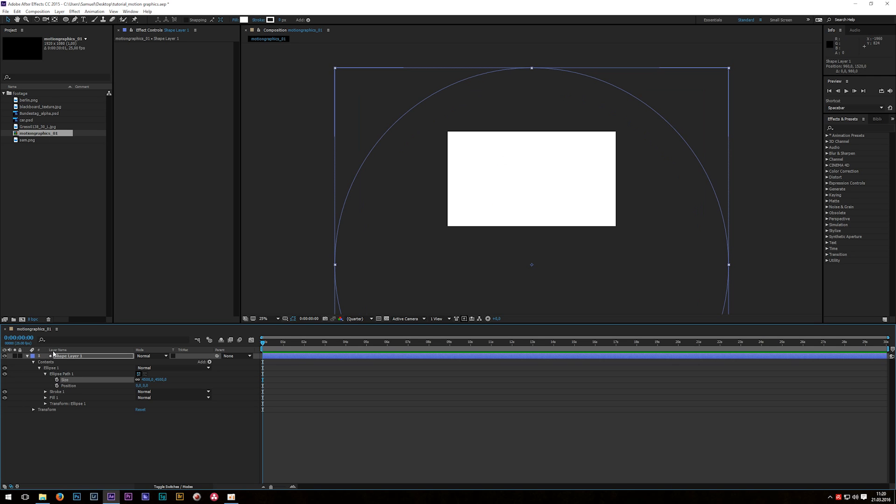
Step: Move the circle down to about Y 2852 so its top arc forms a hill, and collapse the layer's properties
left_click(67, 356)
left_click_drag(511, 174, 497, 283)
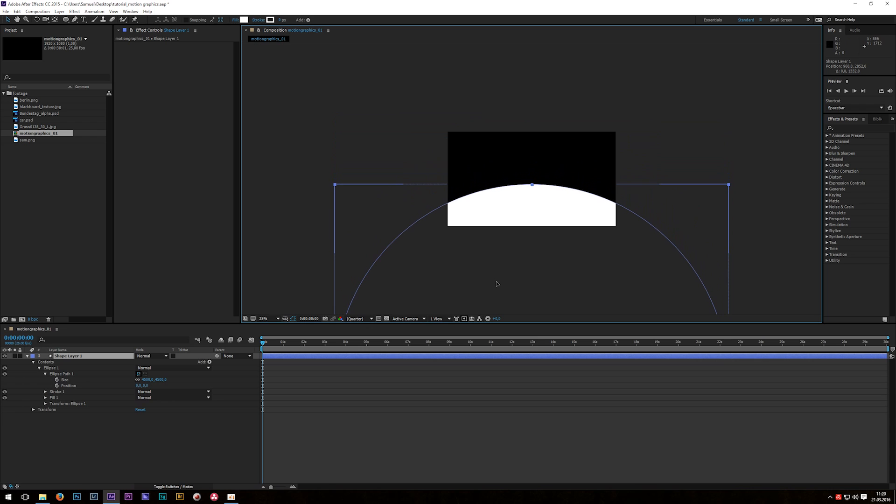
key("comma")
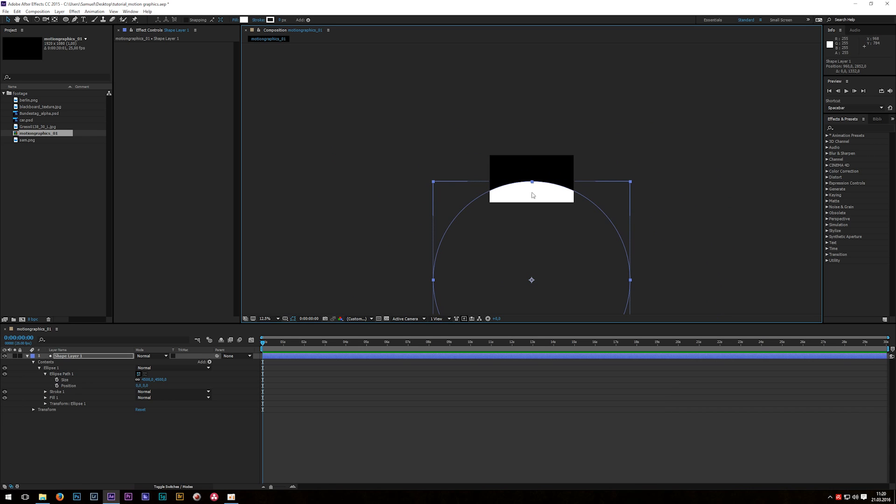
left_click(266, 318)
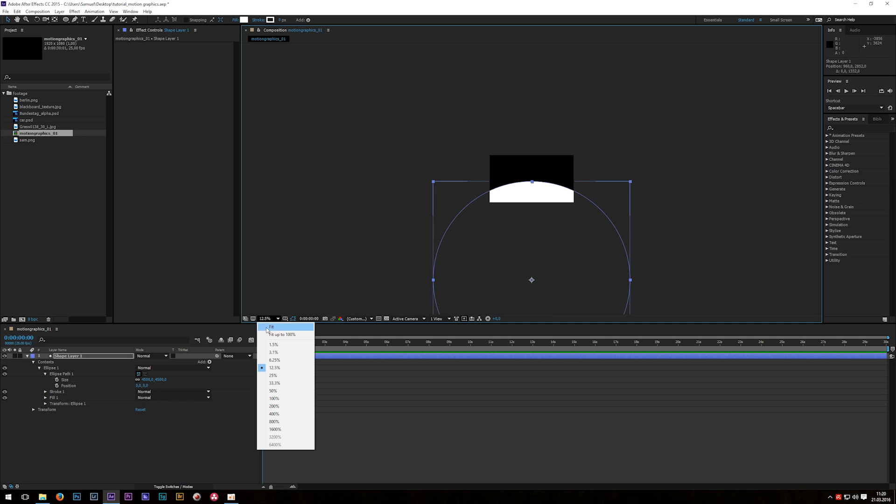
left_click(272, 328)
key("u")
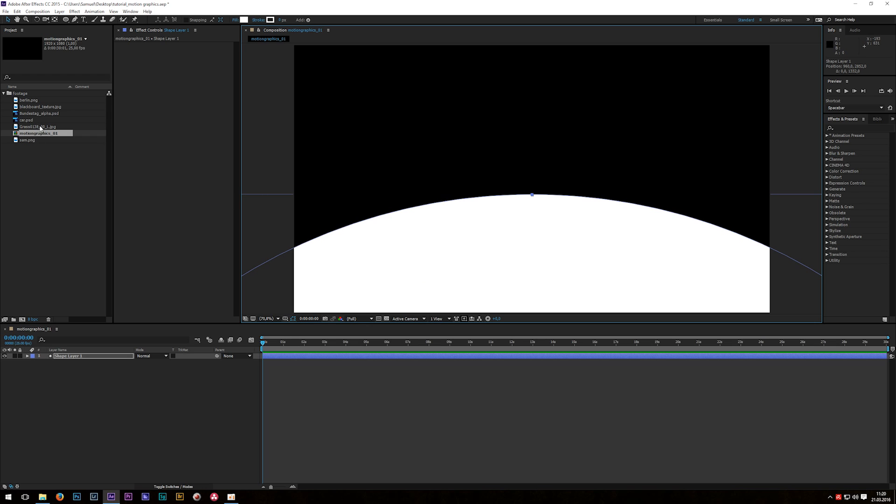
Step: Add Grass0138_30_L.jpg beneath Shape Layer 1 and set its track matte to the shape layer's alpha
left_click_drag(40, 127, 90, 374)
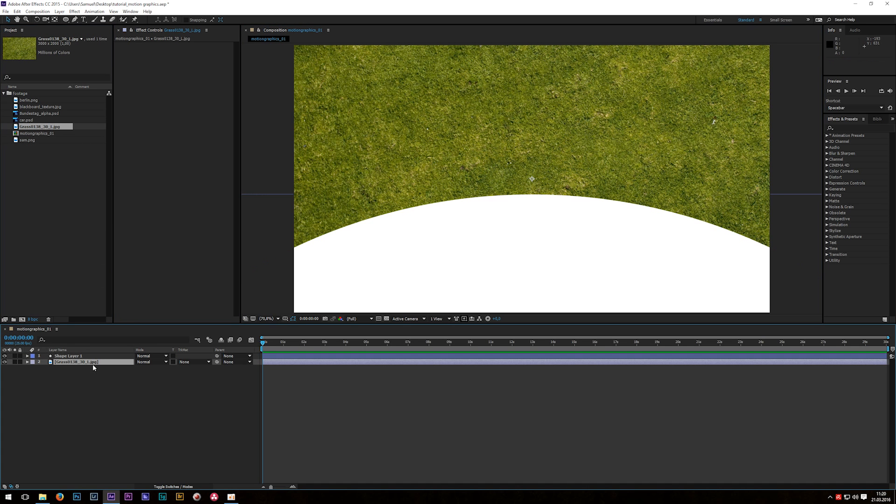
left_click(191, 362)
left_click(204, 380)
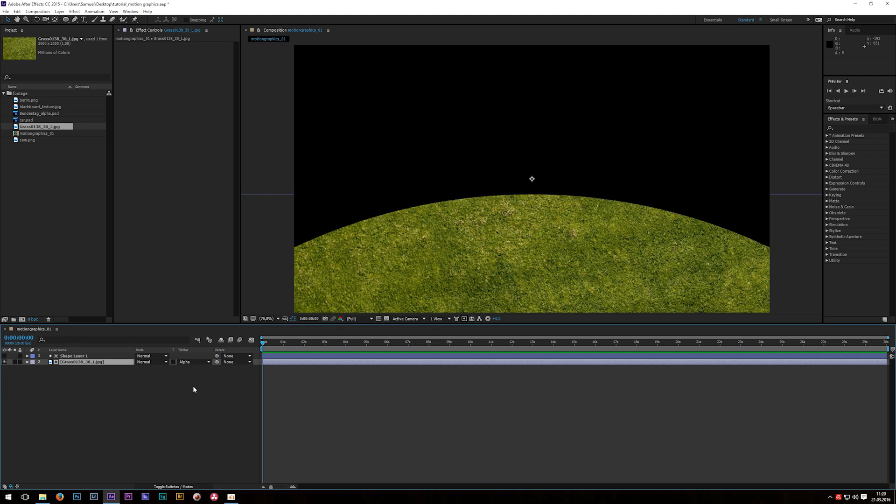
left_click(177, 362)
left_click(162, 385)
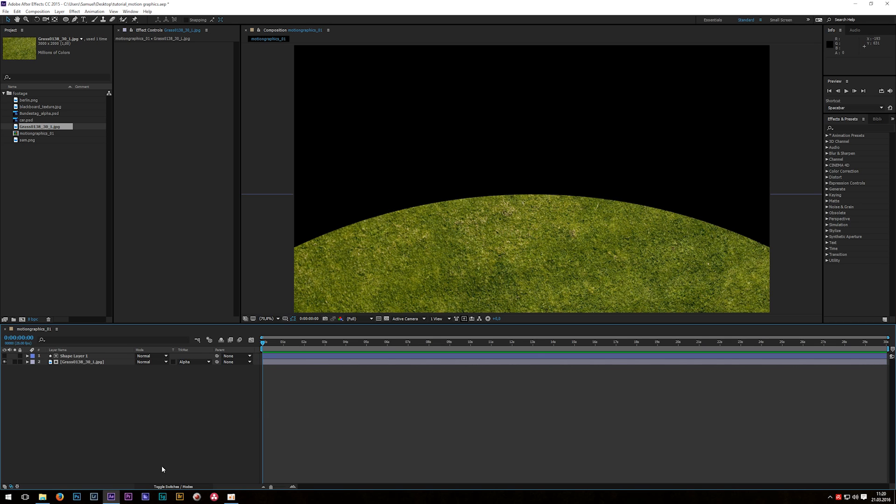
left_click(174, 487)
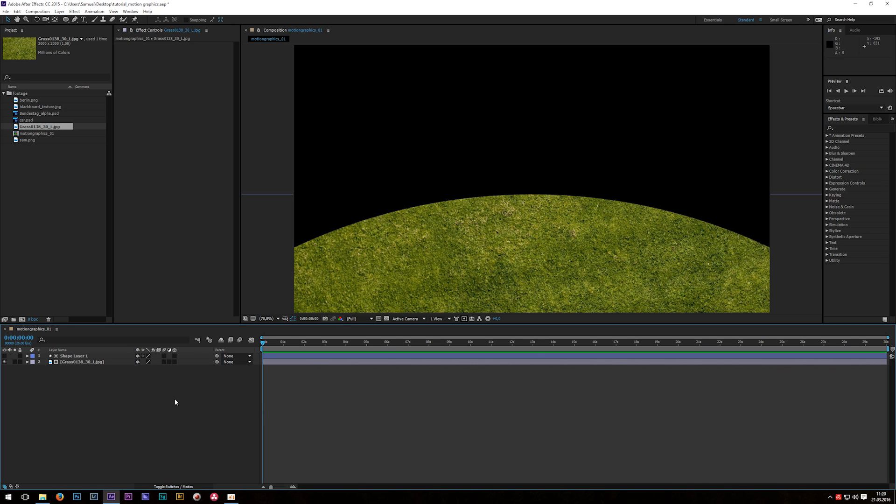
left_click(156, 487)
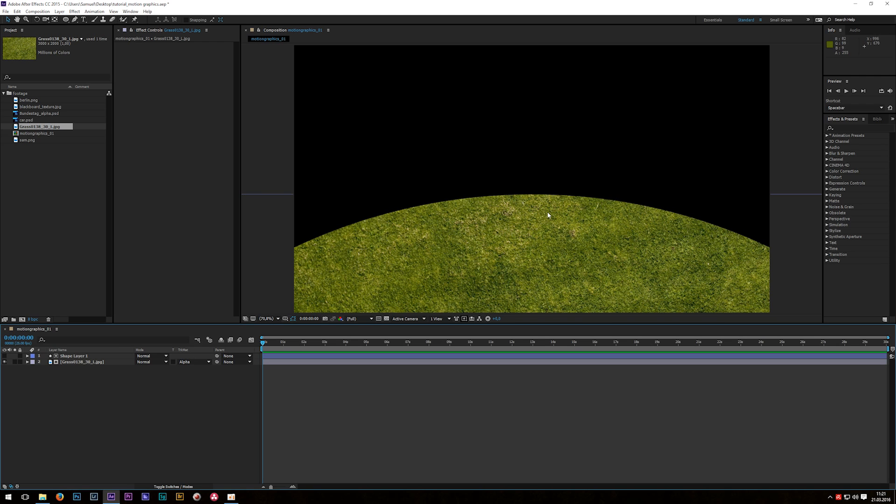
Step: Scale the grass texture layer to 70% and move it down to about position 956, 1096 so it covers the hill
key("comma")
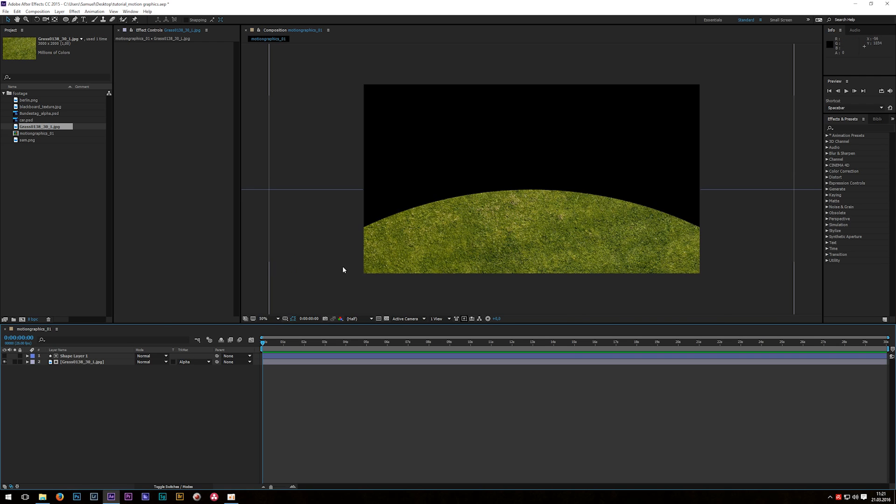
key("comma")
left_click(81, 363)
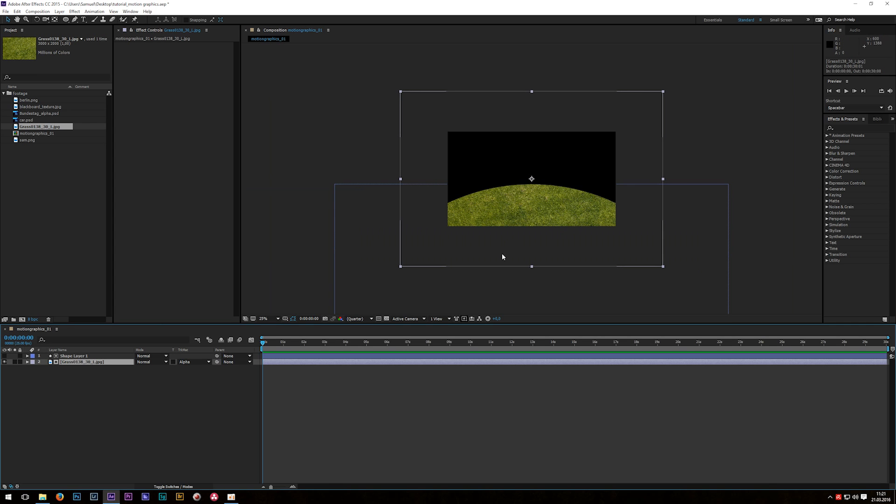
left_click_drag(503, 248, 510, 268)
key("s")
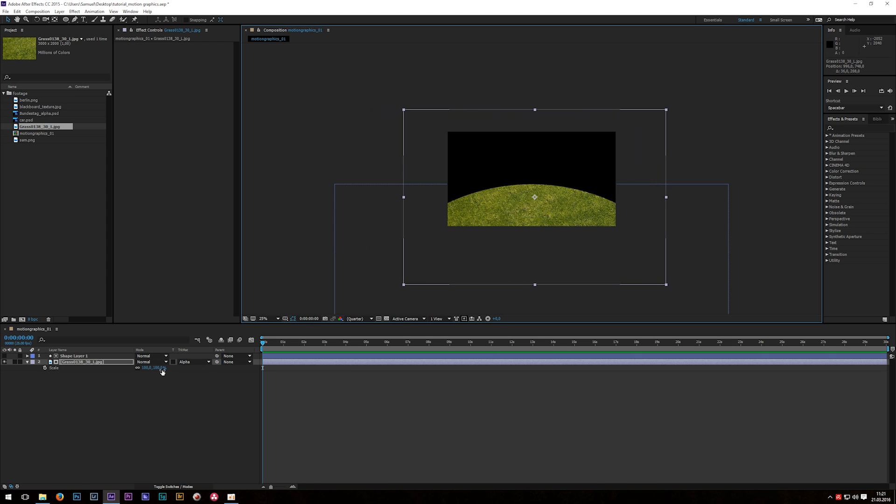
mouse_move(159, 368)
left_mouse_down()
mouse_move(146, 373)
mouse_move(157, 376)
left_mouse_up()
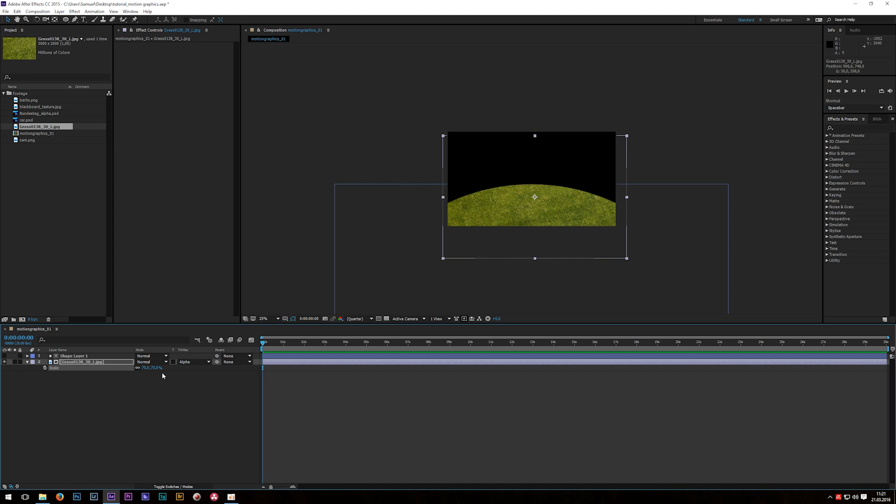
left_click_drag(523, 246, 520, 278)
left_click(273, 320)
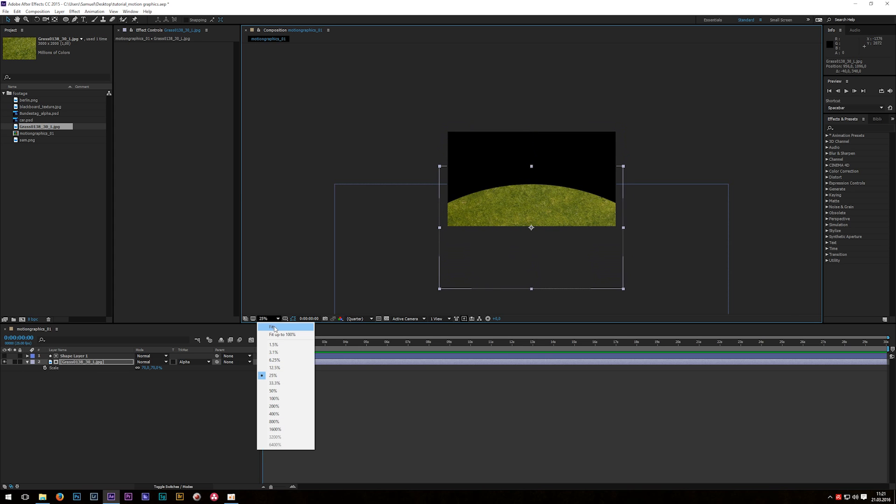
Step: Rename the Grass0138_30_L.jpg layer as grass
left_click(272, 328)
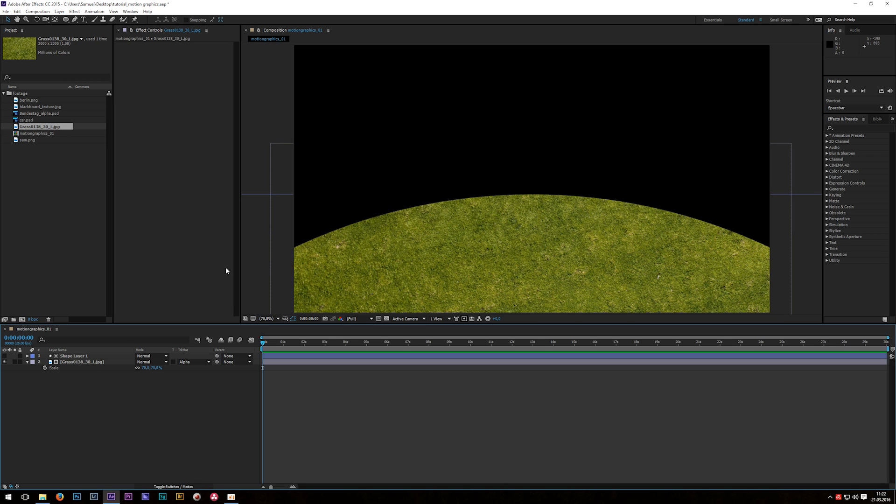
left_click(76, 362)
key("Return")
type("gras")
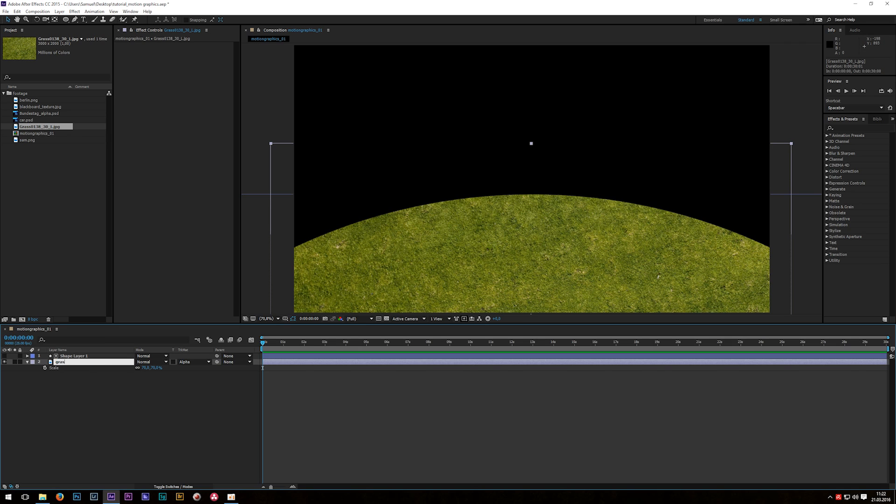
type("s")
key("Return")
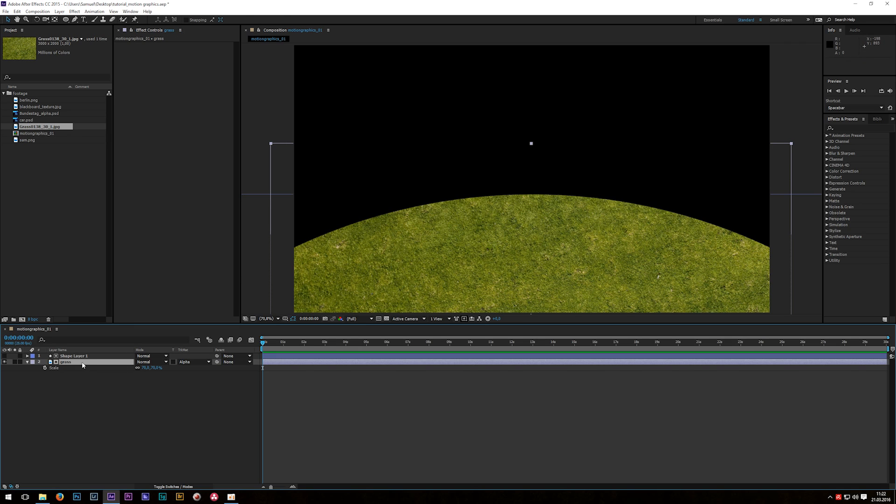
Step: Rename Shape Layer 1 as matte grass and deselect it
left_click(72, 356)
key("Return")
type("matte")
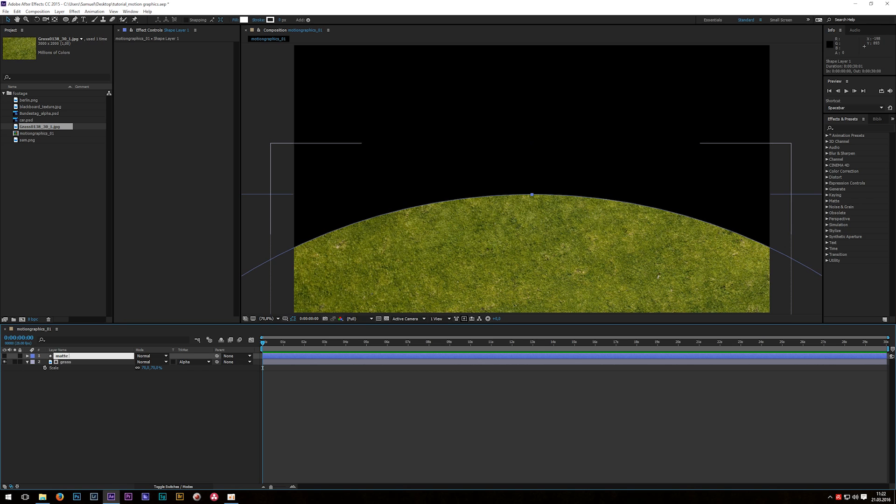
type(" grass")
key("Return")
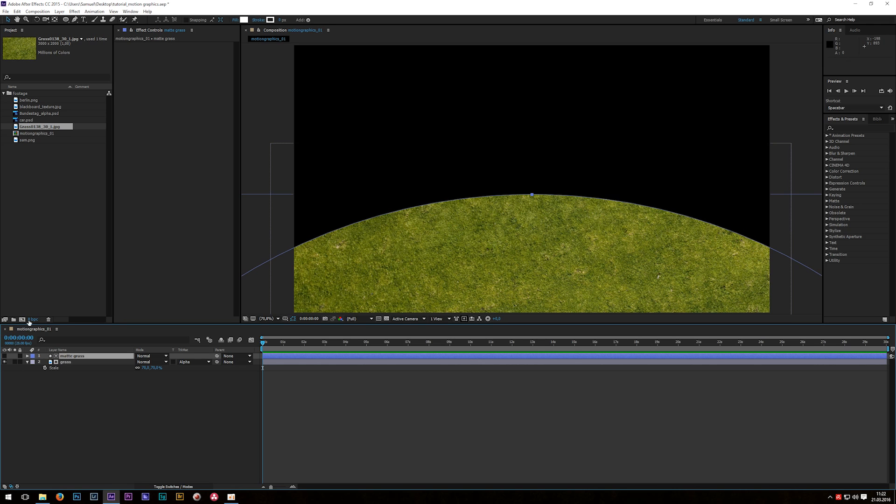
left_click(89, 404)
Step: Show the rulers and place a horizontal guide through the center of the matte grass circle
left_click(496, 241)
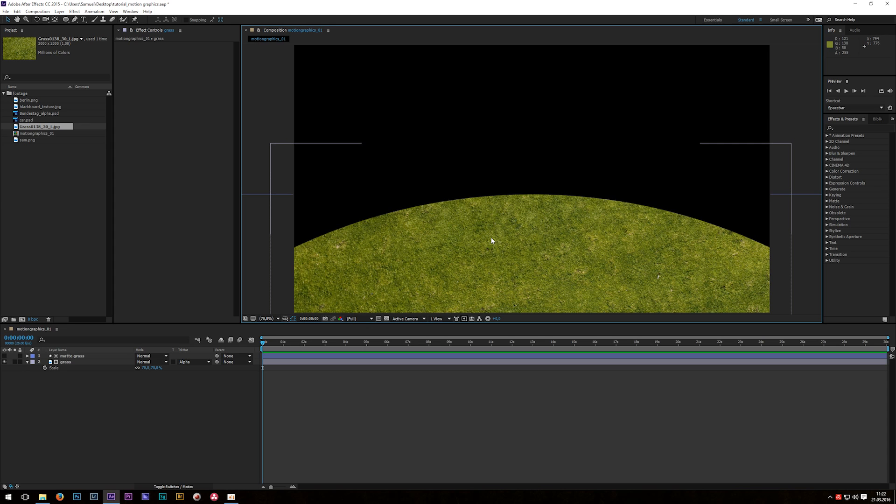
key("comma")
key("comma")
key("comma")
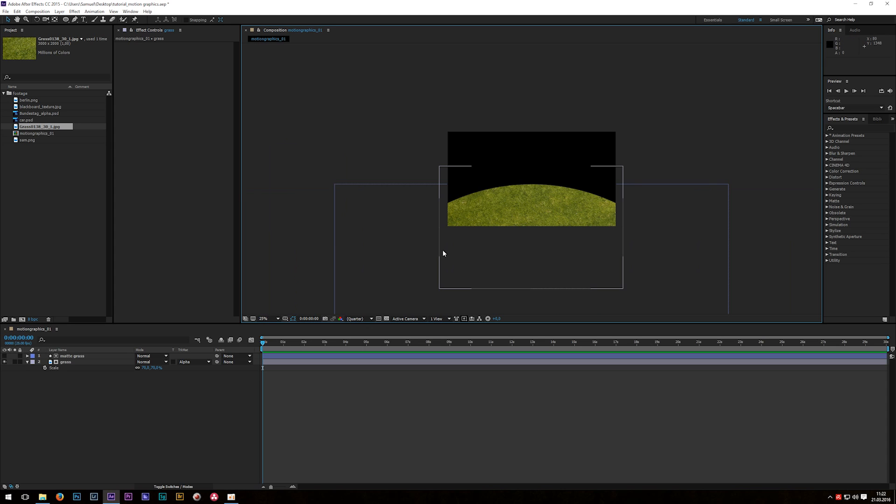
left_click_drag(408, 269, 417, 202)
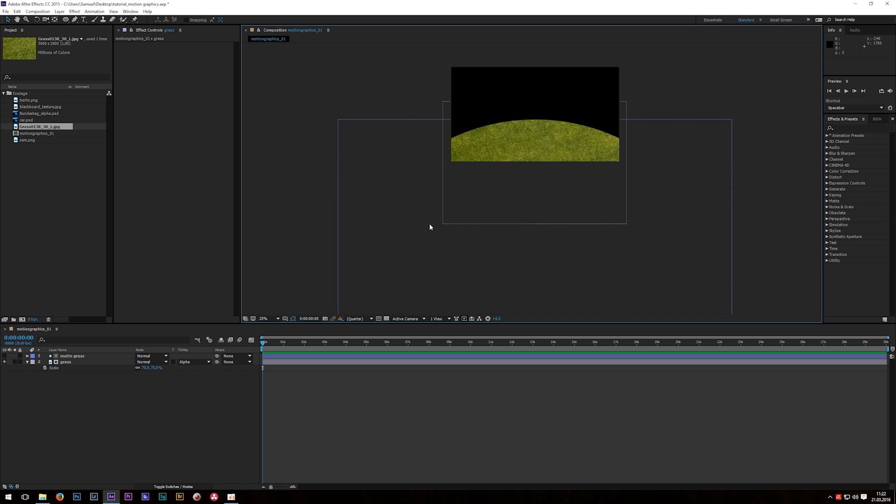
left_click(100, 357)
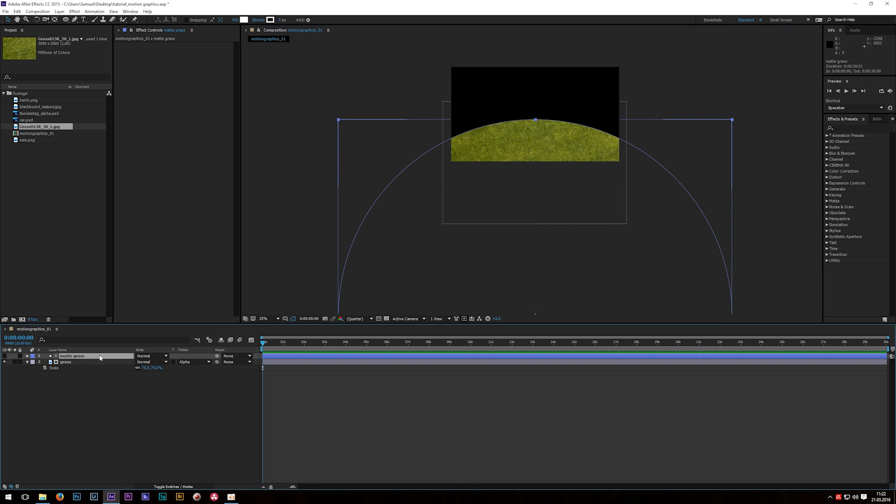
scroll(466, 259, "down", 3)
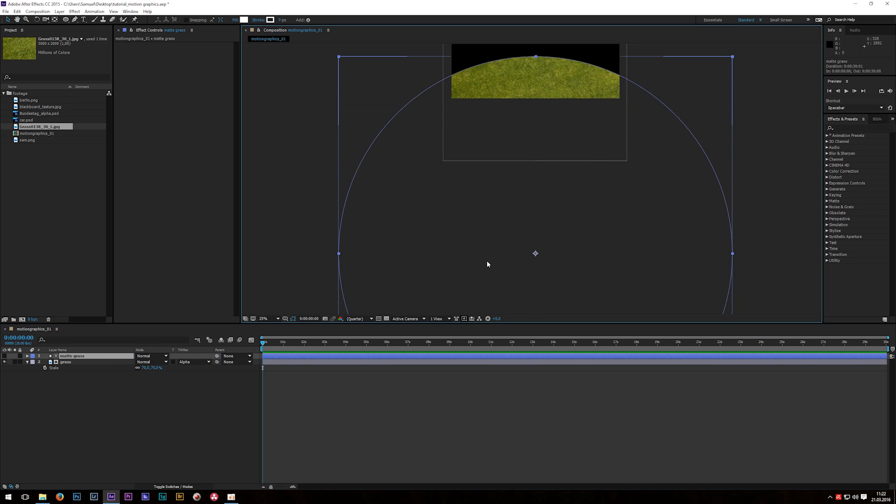
key("comma")
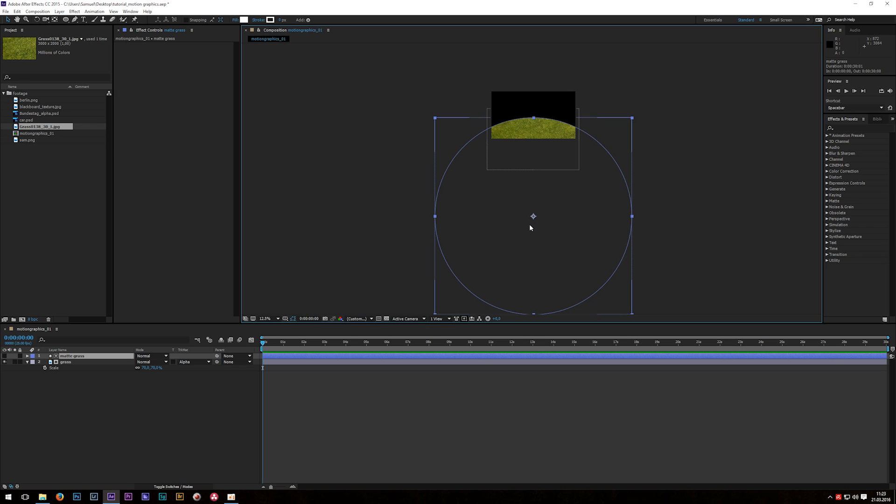
left_click(285, 319)
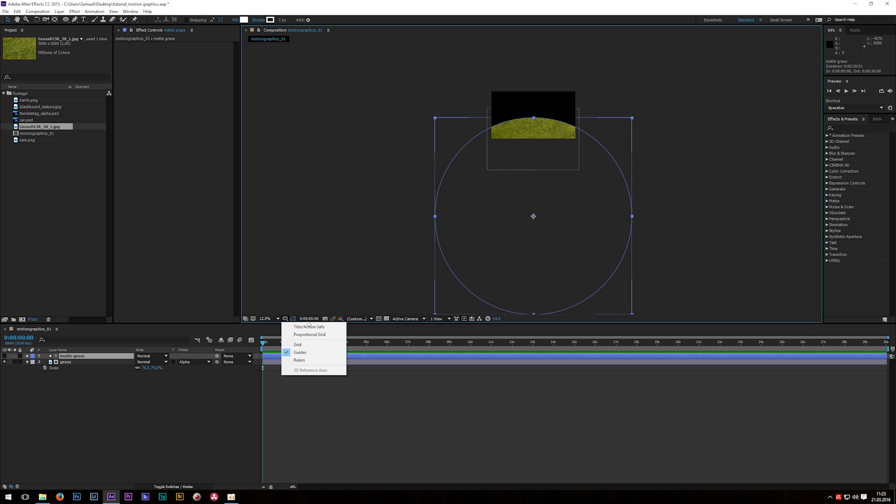
left_click(315, 361)
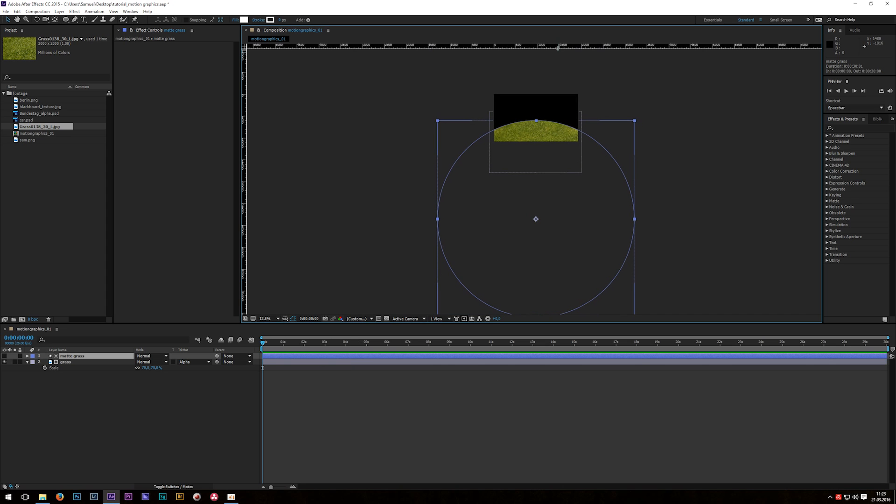
left_click_drag(558, 47, 563, 219)
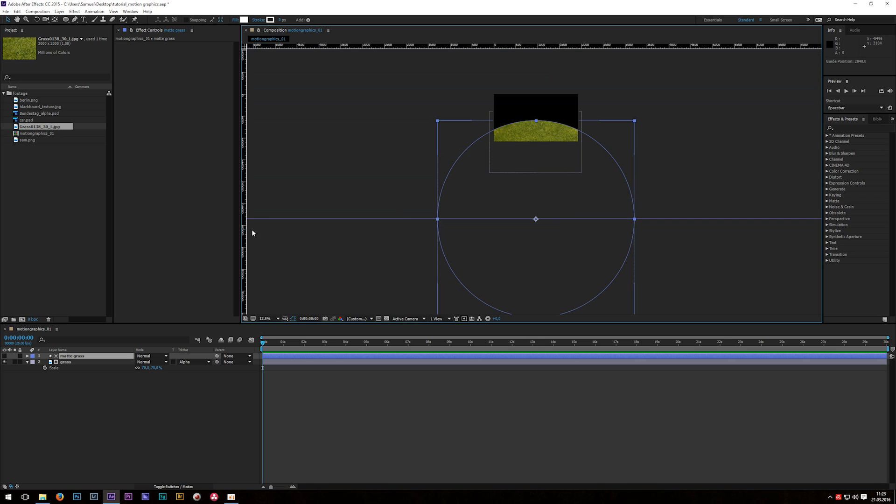
Step: Add a vertical guide through the circle's center and fine-tune the horizontal guide to position 2851
left_click_drag(243, 232, 548, 112)
key("period")
key("period")
scroll(554, 224, "up", 1)
left_click_drag(554, 243, 530, 199)
left_click_drag(490, 128, 516, 179)
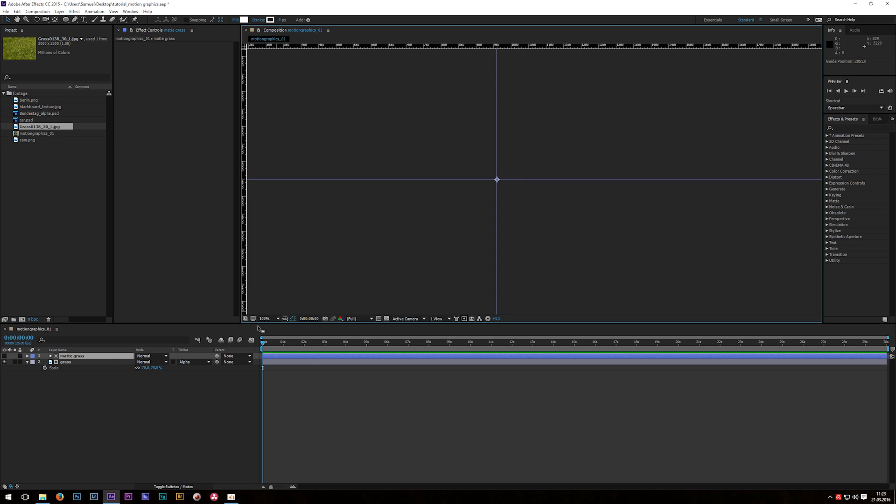
left_click(269, 319)
left_click(273, 332)
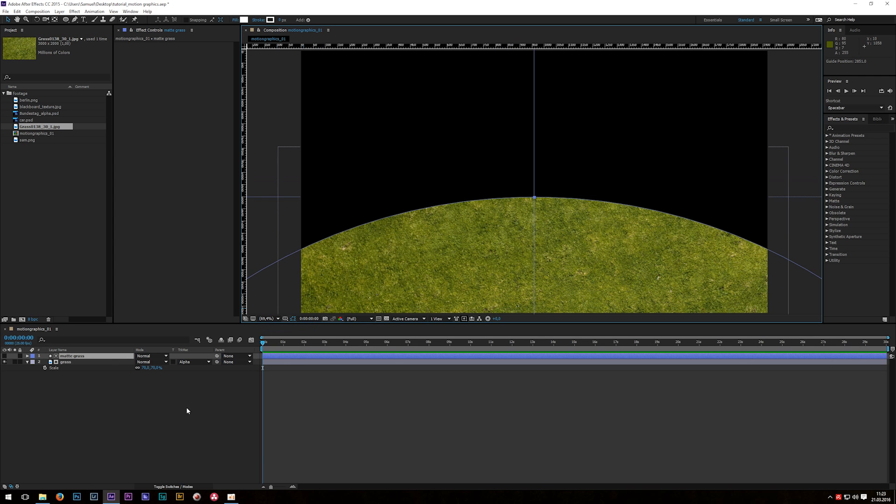
left_click(138, 424)
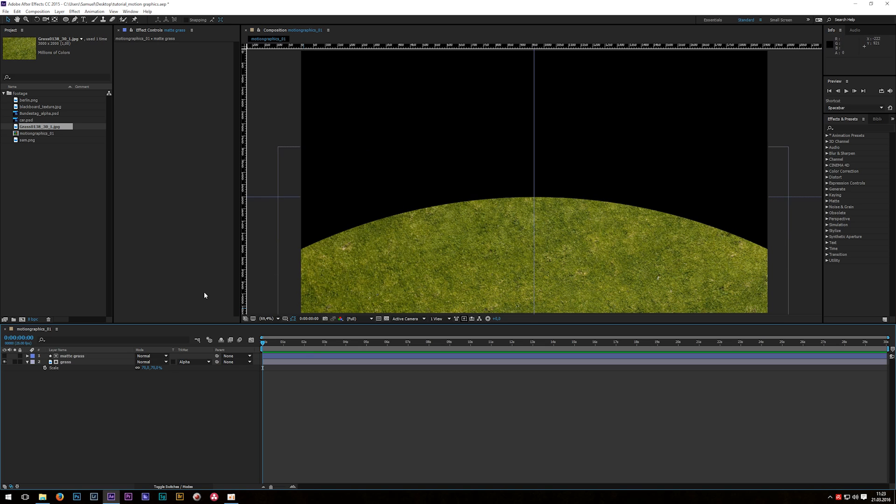
Step: Duplicate the matte grass layer and rename the copy as matte street
left_click(80, 358)
left_click(17, 11)
left_click(32, 101)
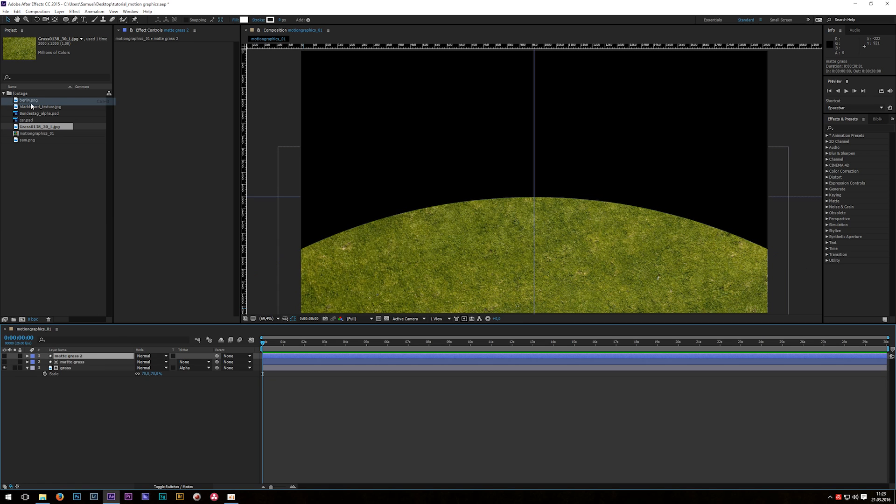
key("Return")
left_click(97, 357)
key("BackSpace")
key("BackSpace")
key("BackSpace")
key("BackSpace")
key("BackSpace")
type("street")
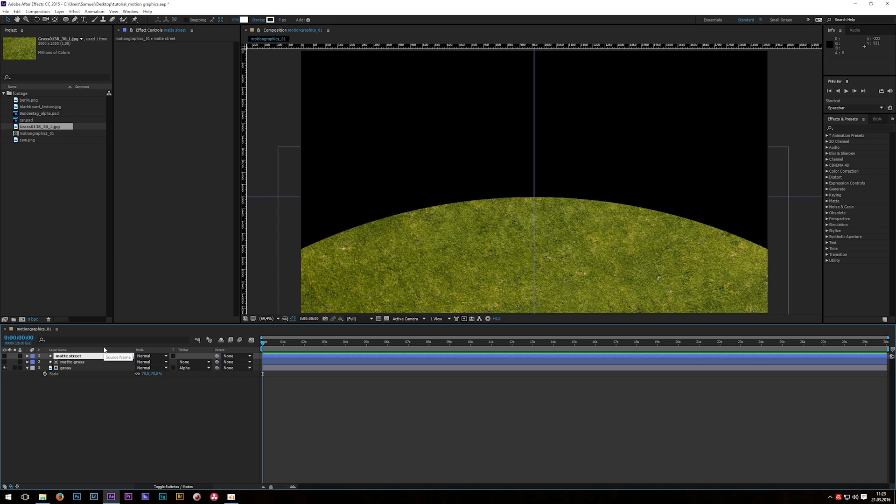
key("Return")
Step: Add blackboard_texture.jpg directly beneath matte street and set its track matte to the alpha of matte street
left_click_drag(48, 108, 89, 360)
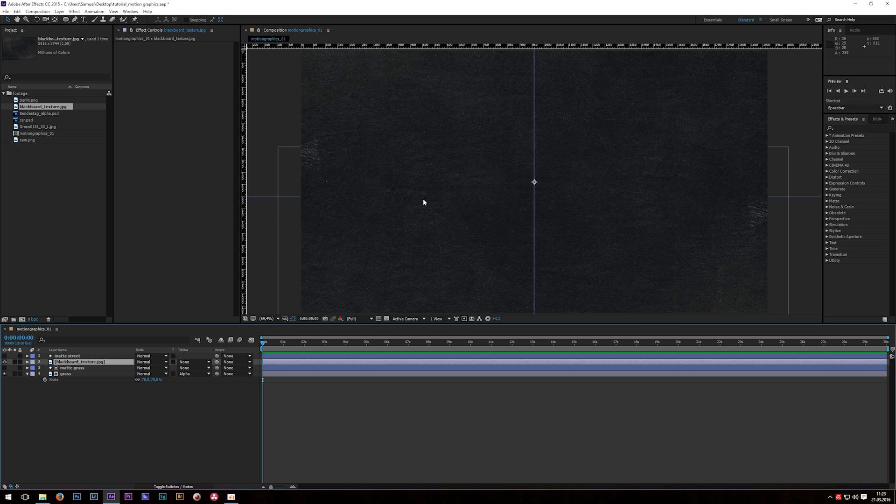
left_click(197, 362)
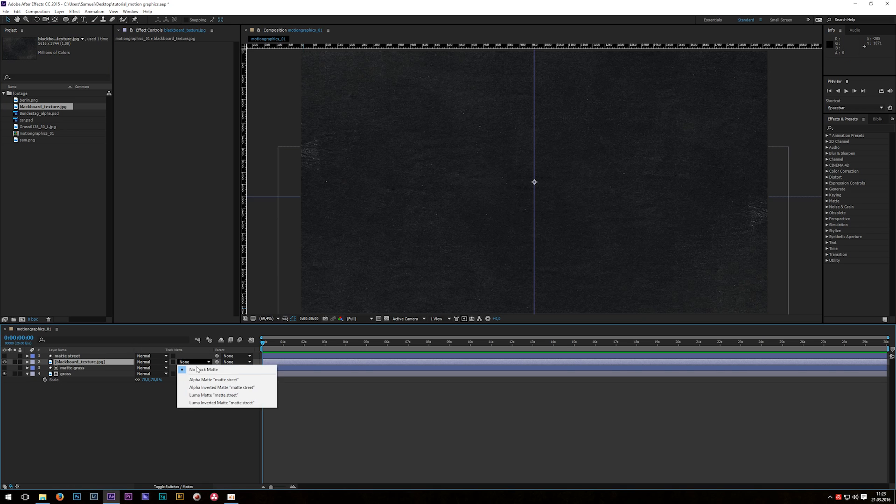
left_click(201, 379)
Step: Scale the blackboard texture layer to 35% so it spans the width of the composition
key("comma")
key("comma")
key("comma")
key("comma")
key("comma")
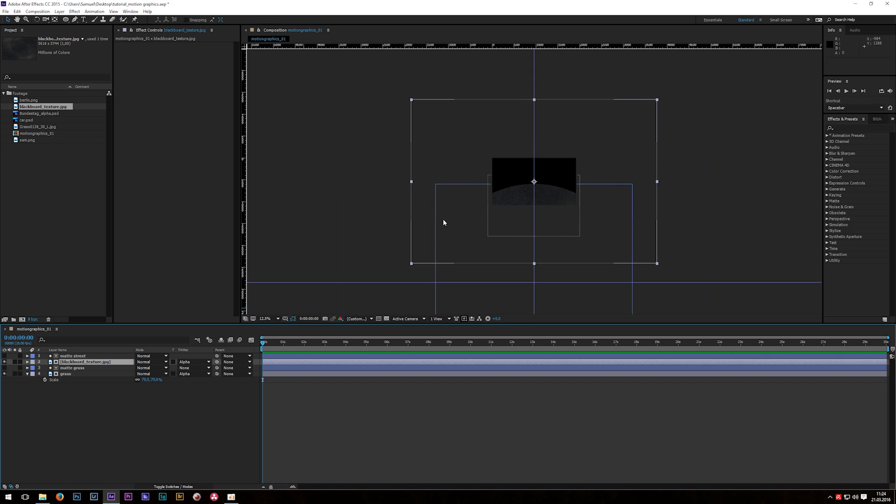
key("s")
left_click_drag(159, 368, 139, 376)
left_click(155, 368)
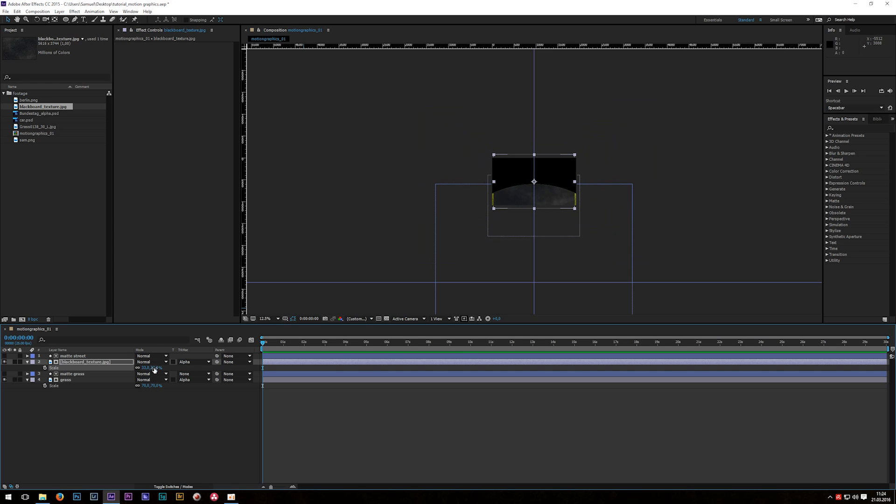
type("35")
key("Return")
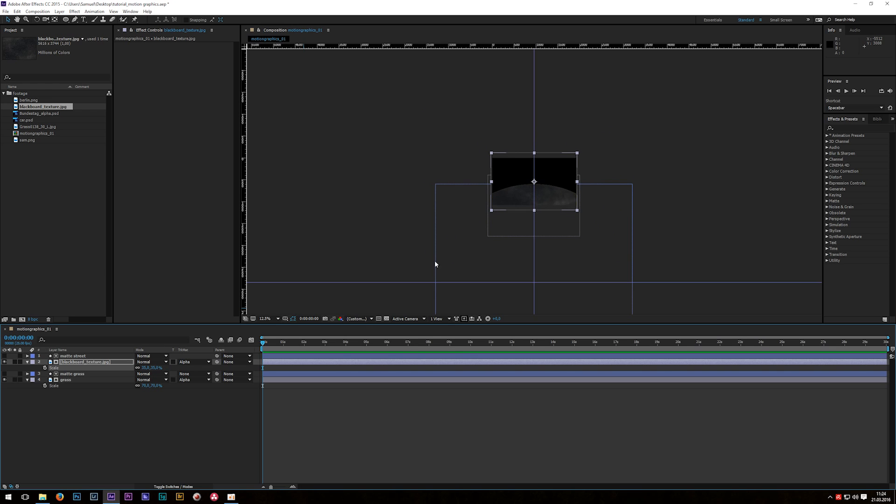
left_click(272, 320)
left_click(280, 333)
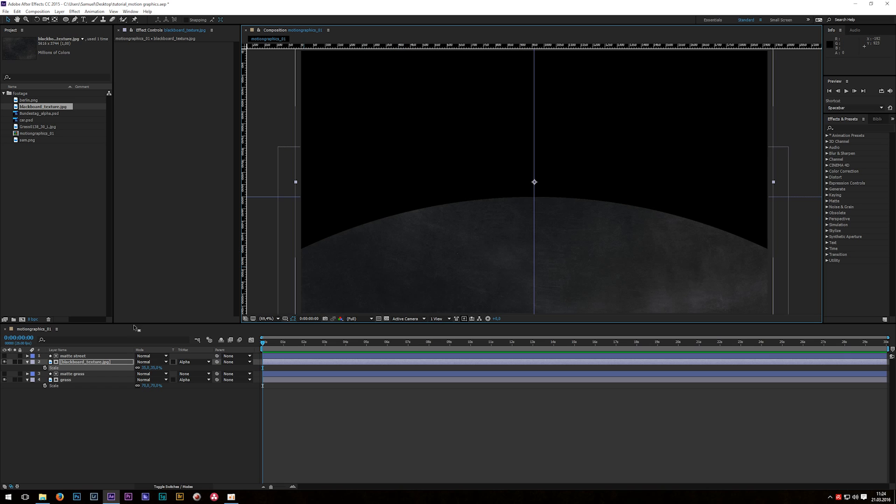
Step: Reduce the matte street layer's ellipse path size to about 4078 px in both dimensions
left_click(75, 356)
left_click(27, 356)
left_click(32, 362)
left_click(39, 368)
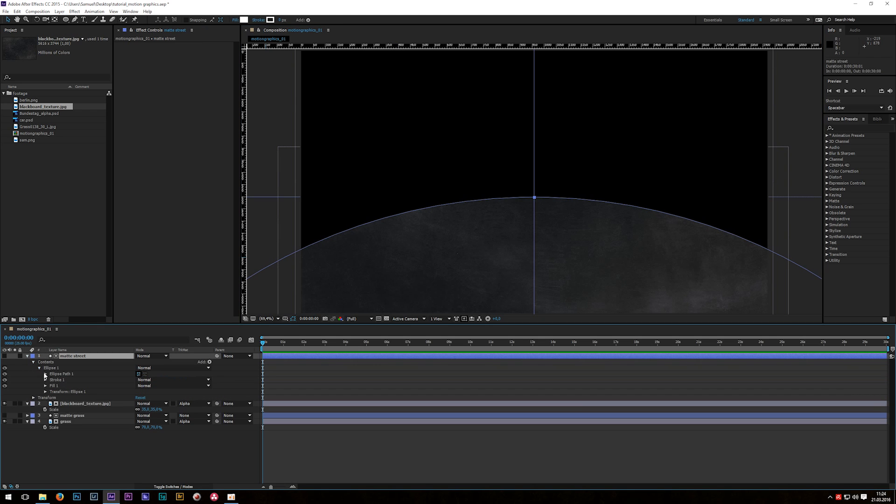
left_click(45, 374)
left_click_drag(160, 381, 91, 390)
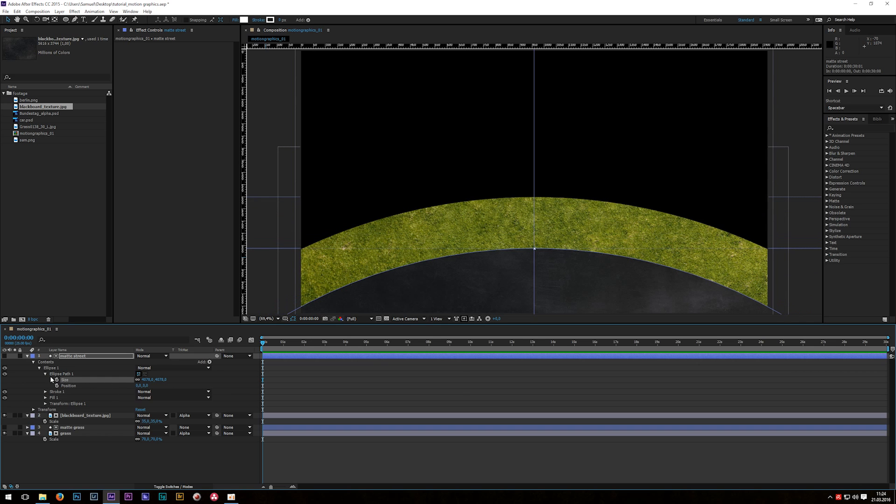
Step: Hide the matte street ellipse's fill and set its stroke width to 250 px to form a road band
left_click(5, 397)
left_click(45, 392)
key("ctrl+z")
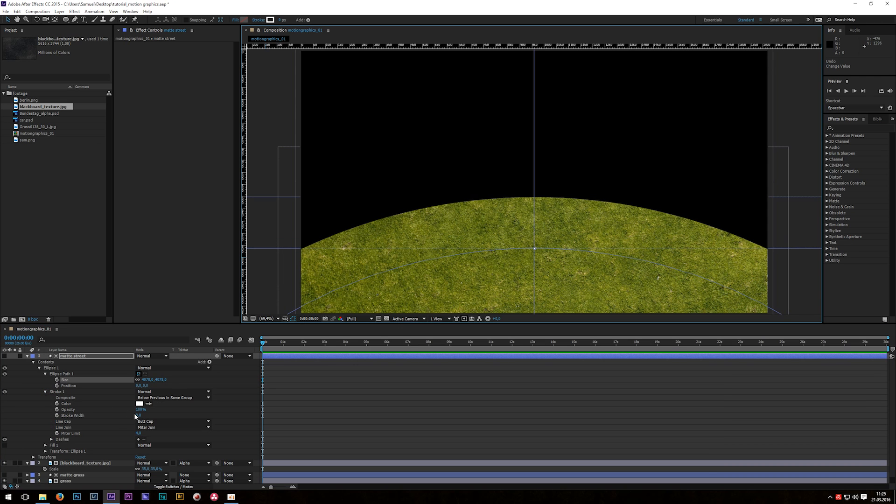
left_click_drag(138, 415, 164, 413)
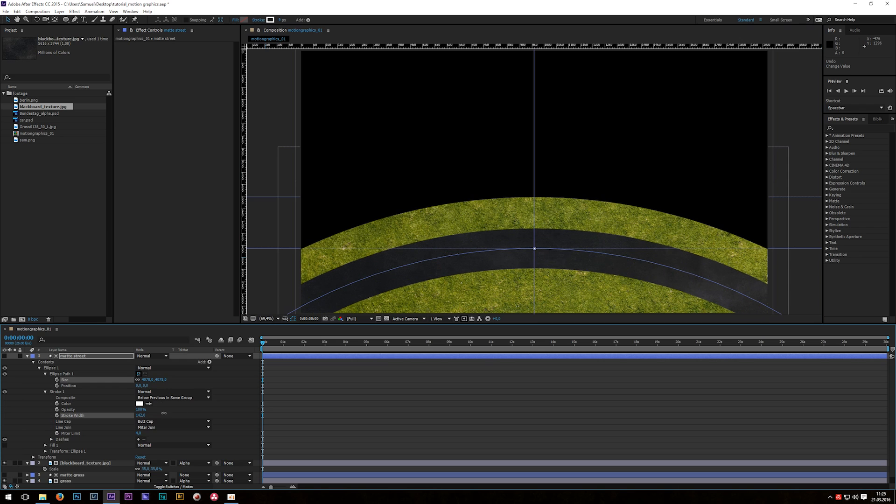
left_click(141, 415)
type("300")
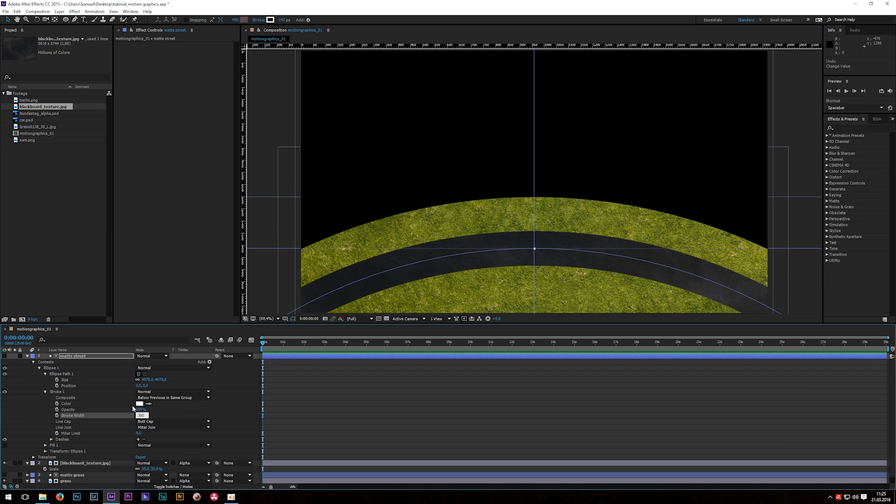
key("Return")
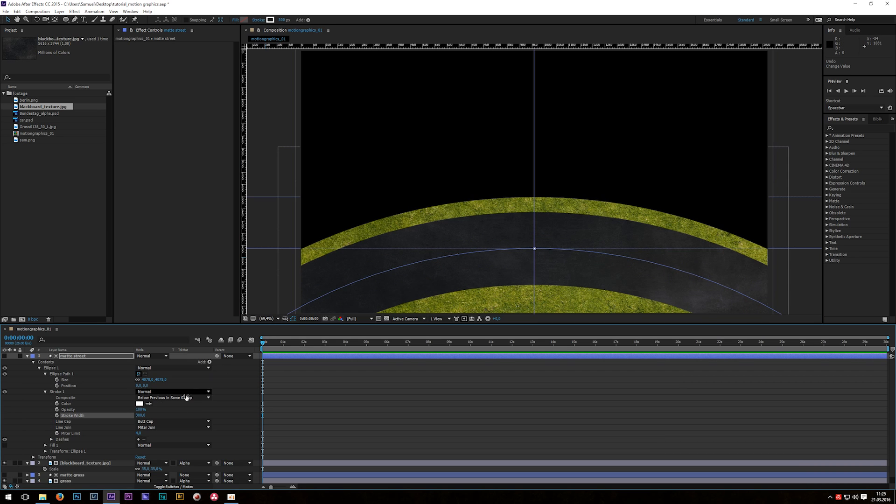
left_click(141, 415)
type("250")
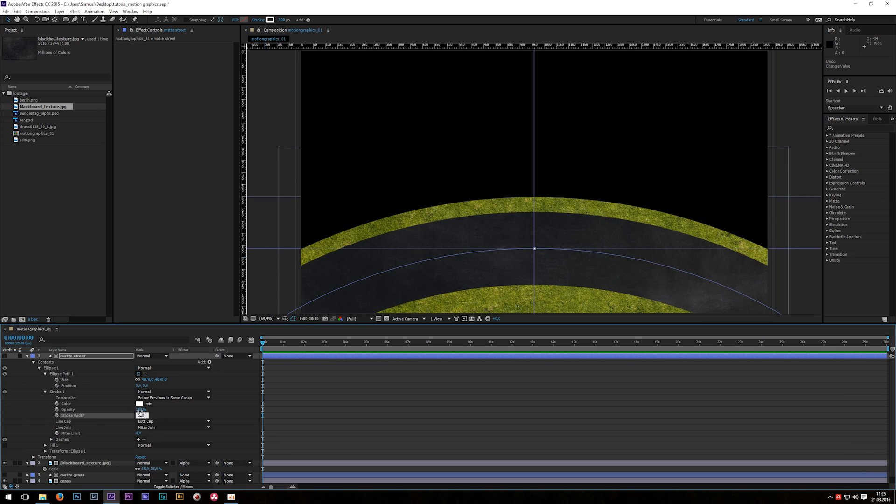
key("Return")
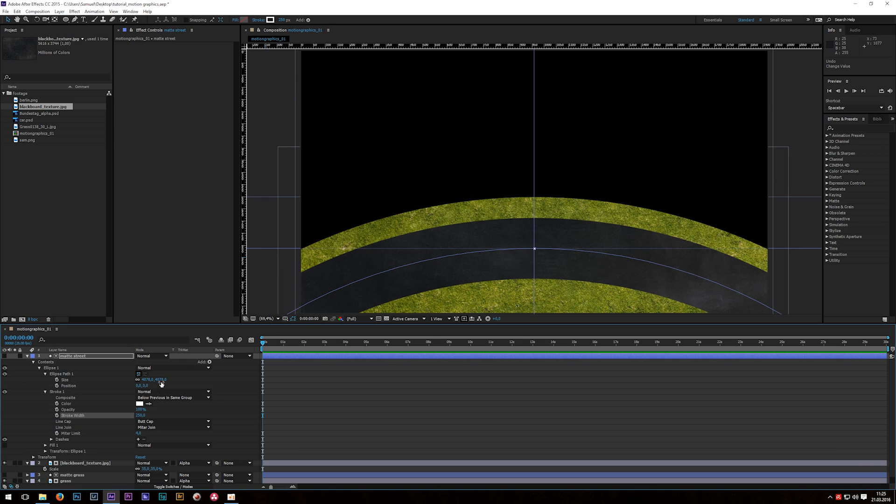
Step: Reduce the matte street ellipse path's size to about 4021 px, then collapse the layer's properties and deselect it
left_click_drag(161, 379, 142, 387)
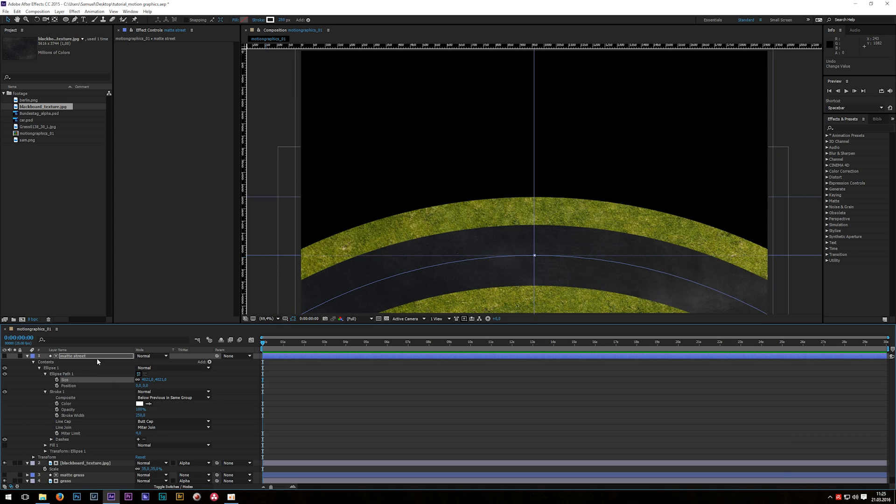
key("u")
key("F2")
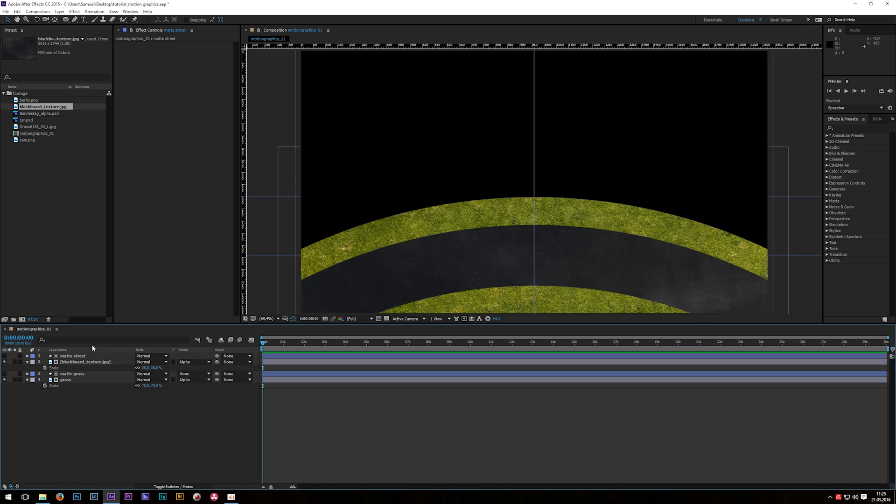
Step: Duplicate the matte street layer, make the copy visible, and rename it "street lines"
left_click(75, 357)
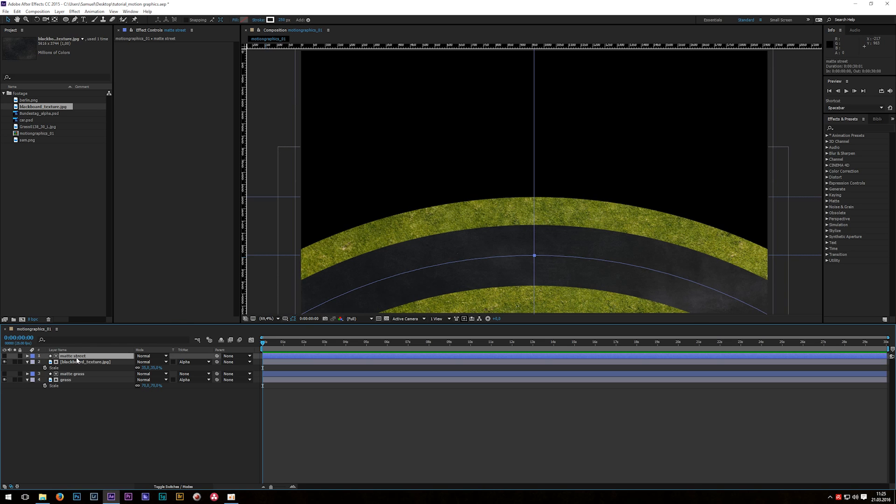
key("ctrl+d")
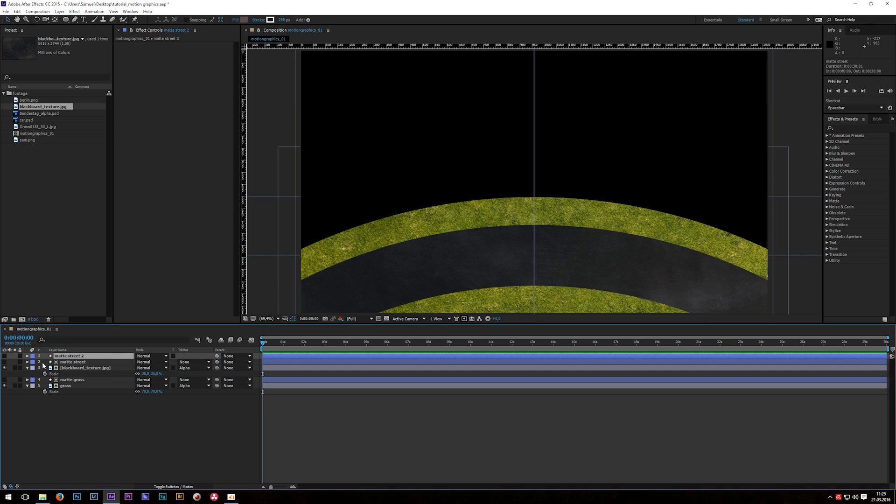
left_click(5, 356)
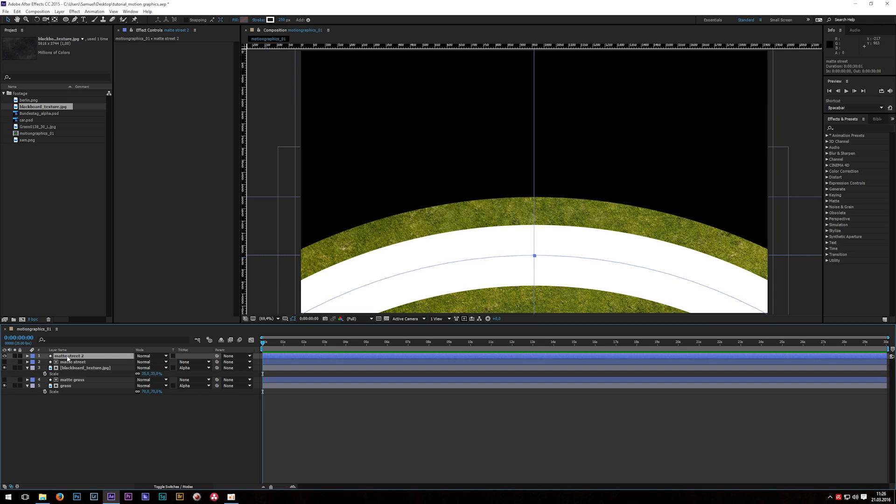
key("Return")
type("street lines")
key("Return")
Step: Set the street lines ellipse's stroke width to 15 px to form a thin centre line
left_click(27, 356)
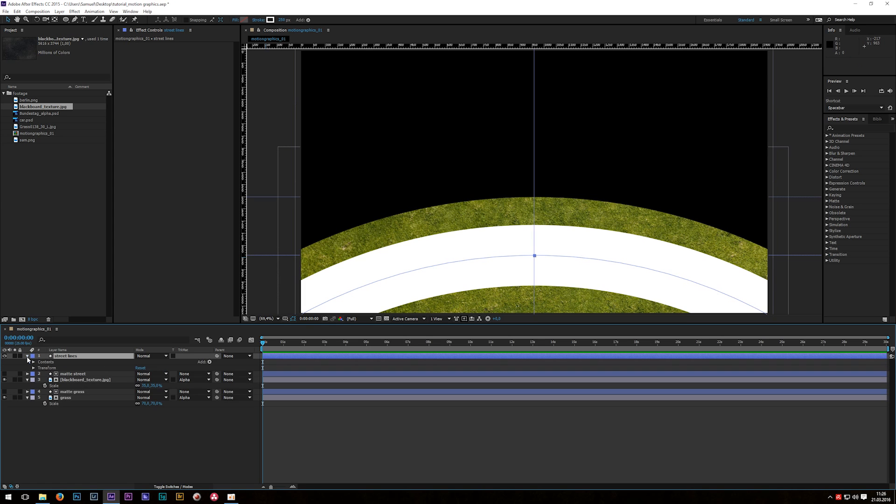
left_click(33, 363)
left_click(39, 368)
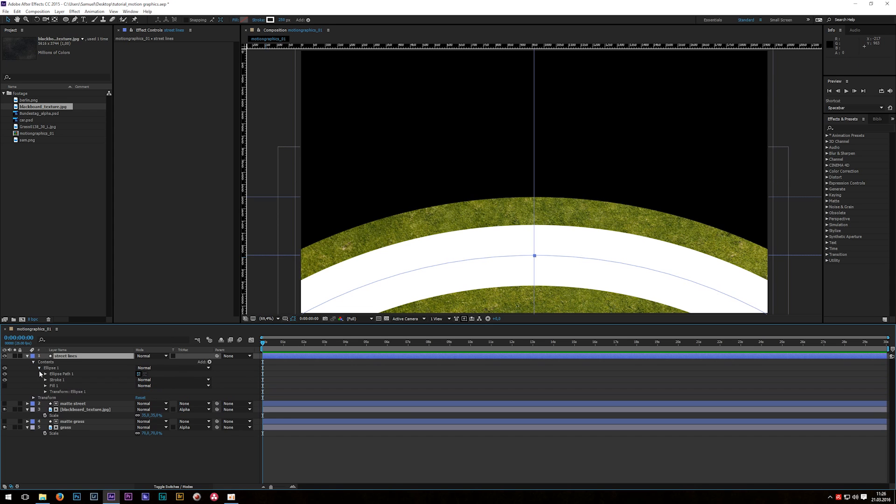
left_click(45, 380)
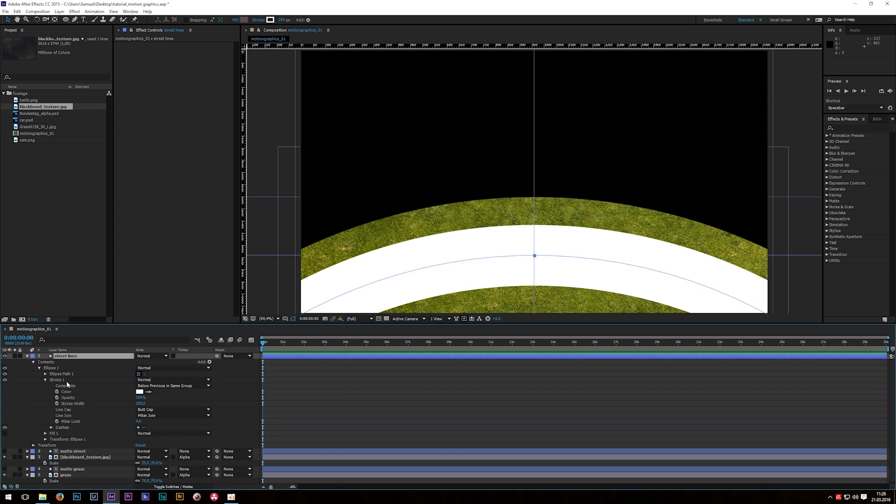
left_click_drag(141, 404, 114, 407)
left_click(142, 409)
left_click(141, 404)
left_click(141, 404)
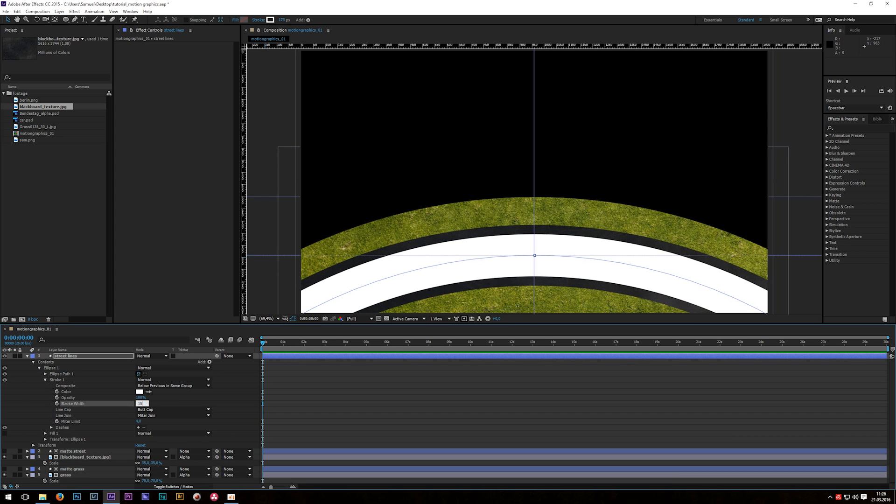
type("15")
key("Return")
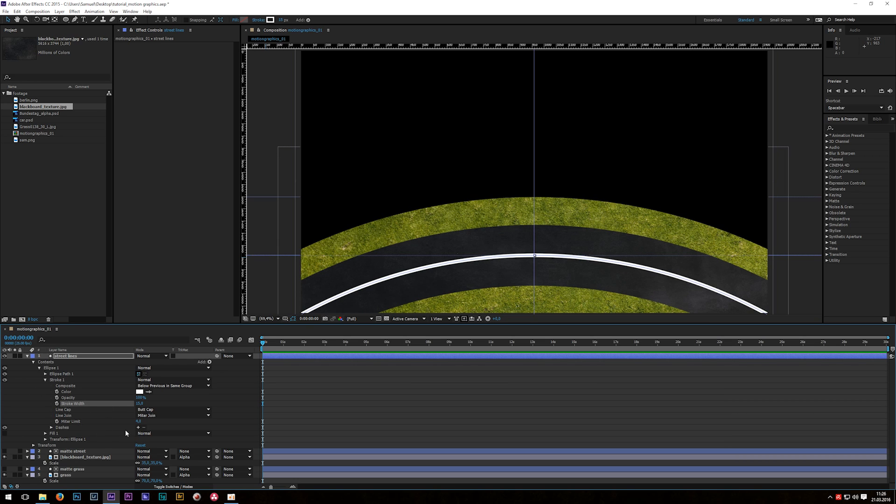
Step: Add dashes to the centre line's stroke with a dash length of about 78, then collapse the ellipse's properties
left_click(138, 428)
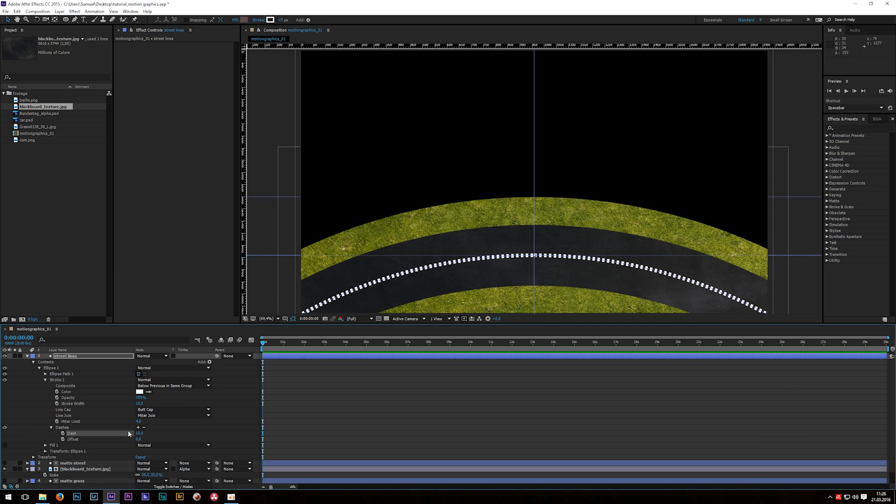
left_click_drag(139, 433, 159, 429)
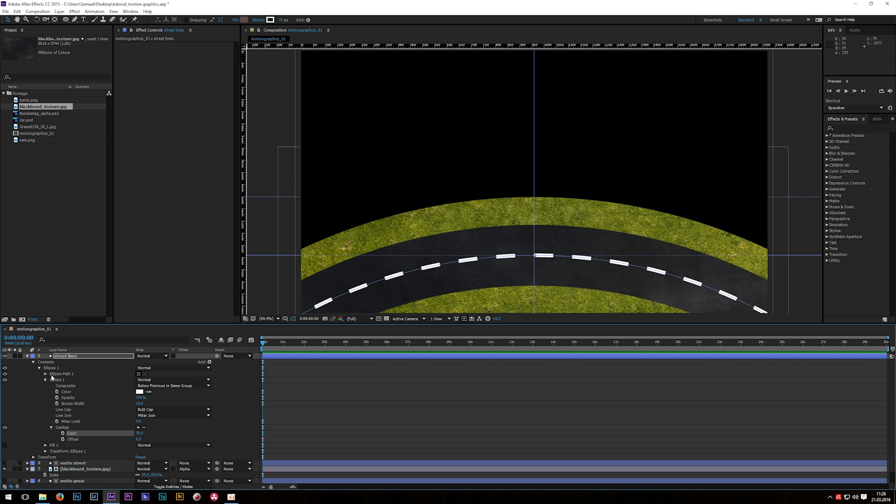
left_click(39, 369)
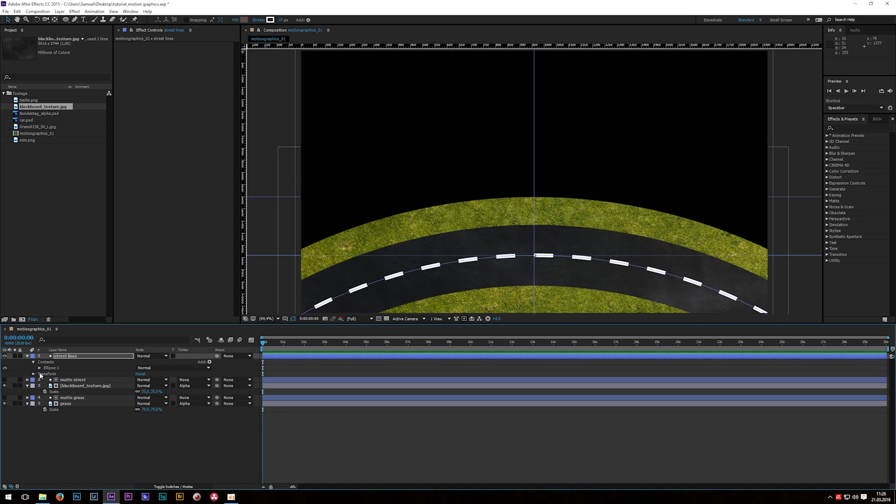
Step: Duplicate the dashed ellipse within the street lines layer, remove the copy's dashes, and set its stroke width to 5 px
left_click(54, 370)
key("ctrl+d")
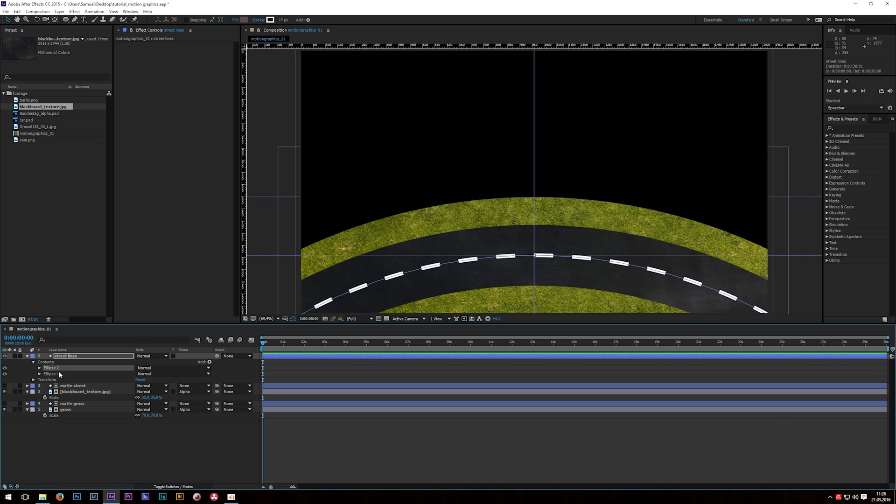
left_click(40, 368)
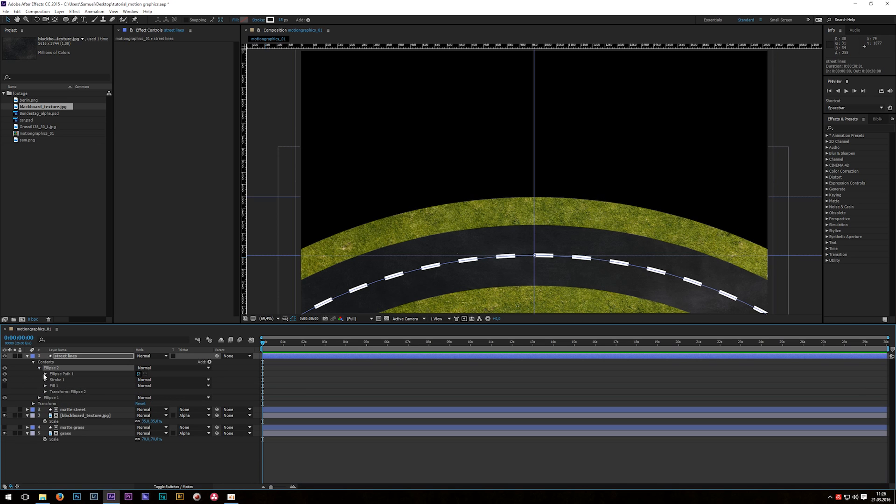
left_click(45, 380)
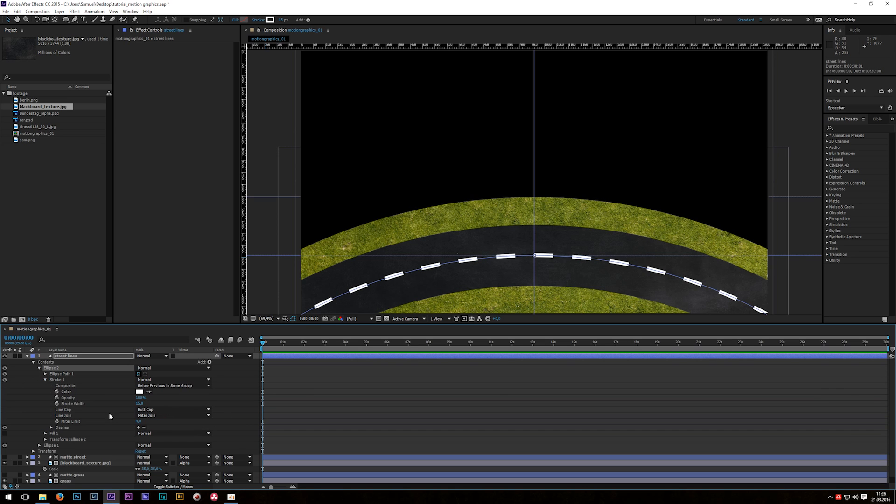
left_click(144, 428)
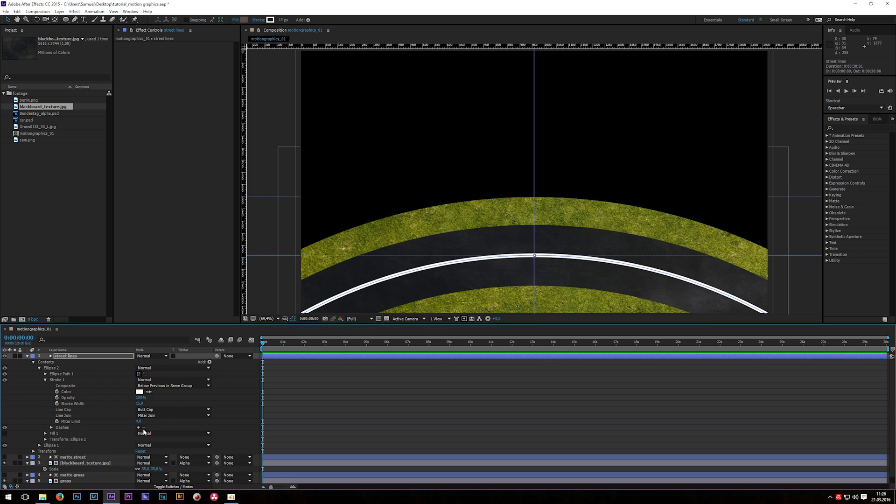
left_click(140, 403)
type("5")
key("Return")
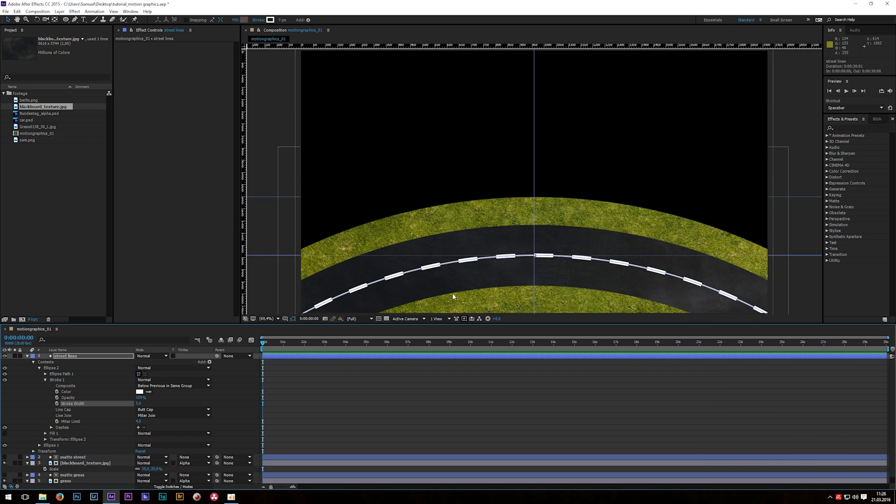
Step: Enlarge the solid ellipse's path size to about 4265 px so its line follows the street's outer edge
left_click(45, 375)
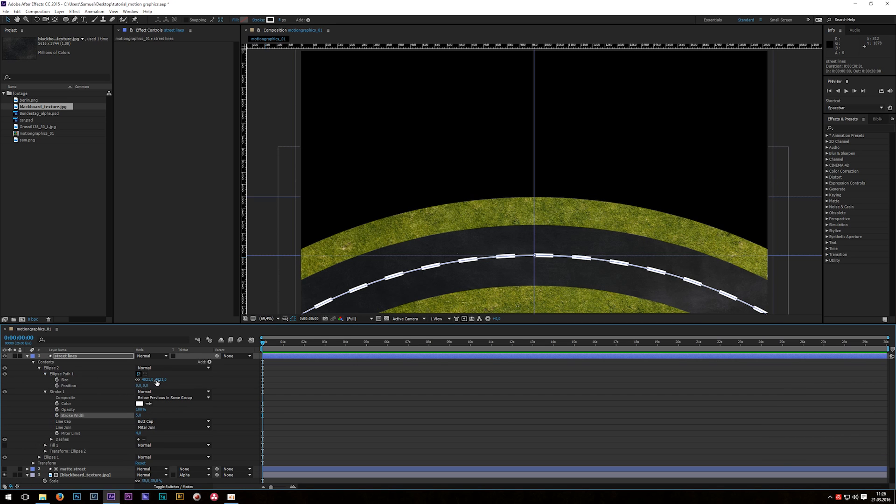
left_click(65, 380)
left_click_drag(193, 372, 223, 372)
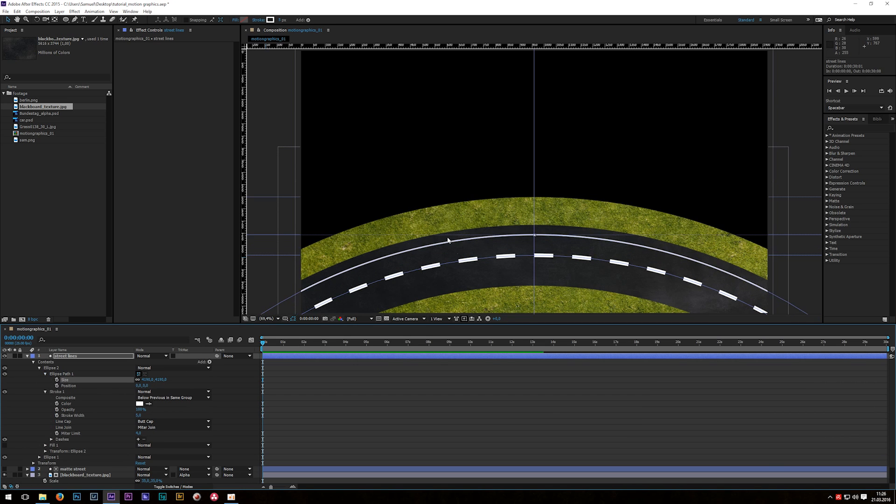
scroll(439, 243, "up", 1)
scroll(448, 254, "up", 2)
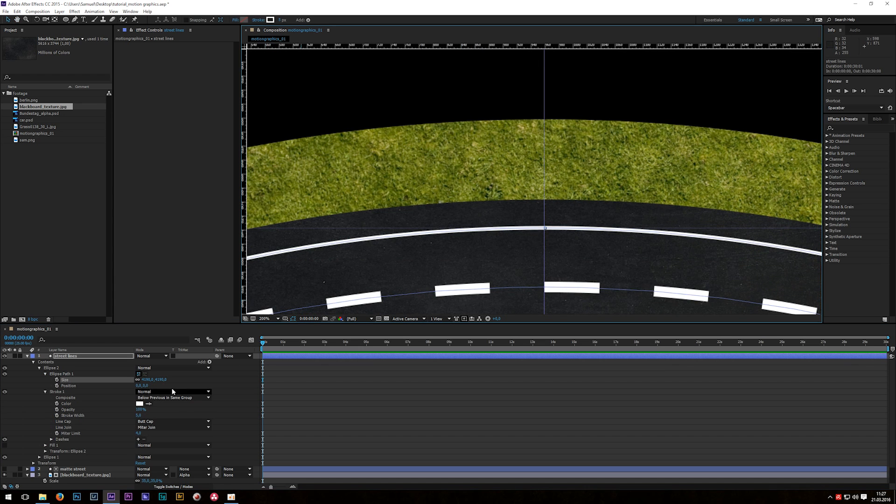
left_click_drag(160, 380, 187, 379)
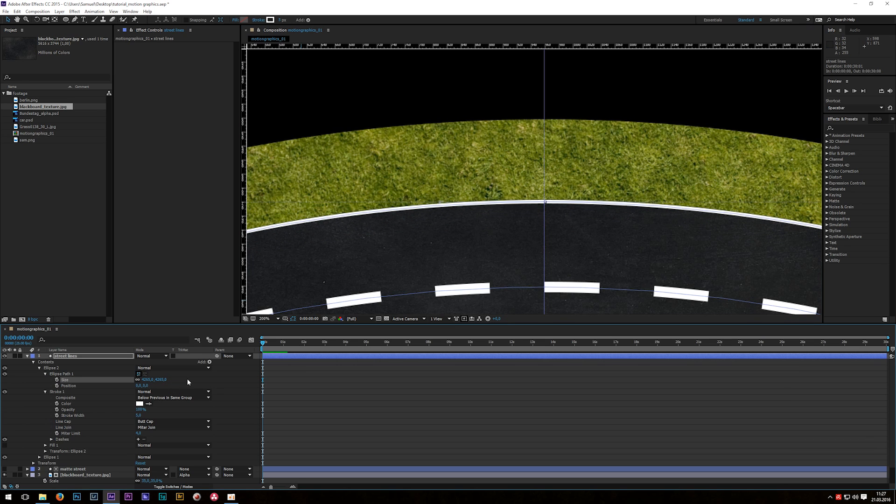
Step: Duplicate the solid edge ellipse and reduce the copy's path size to about 3767 px to line the street's inner edge, then deselect the layer
left_click(39, 368)
left_click(54, 369)
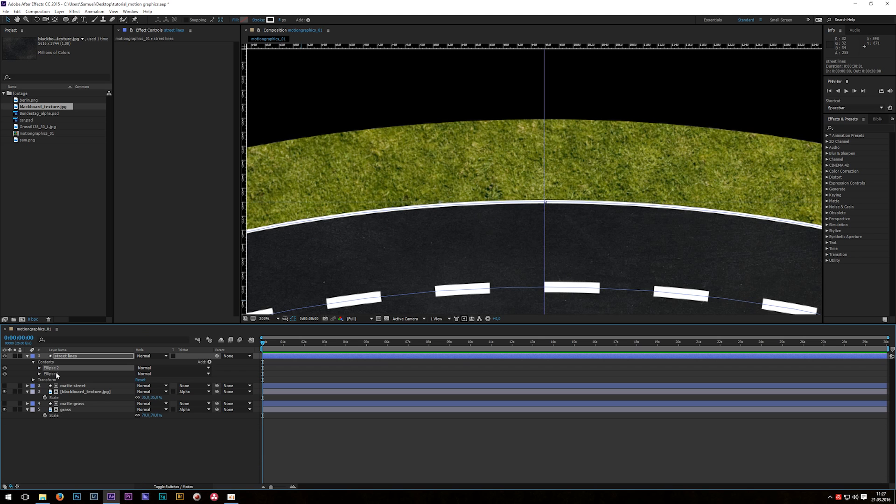
key("ctrl+d")
key("space")
left_click_drag(490, 272, 501, 149)
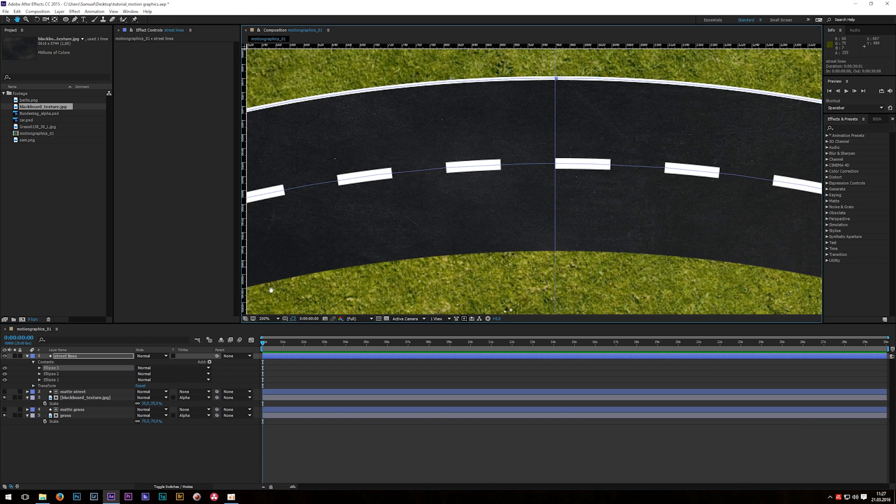
left_click(39, 368)
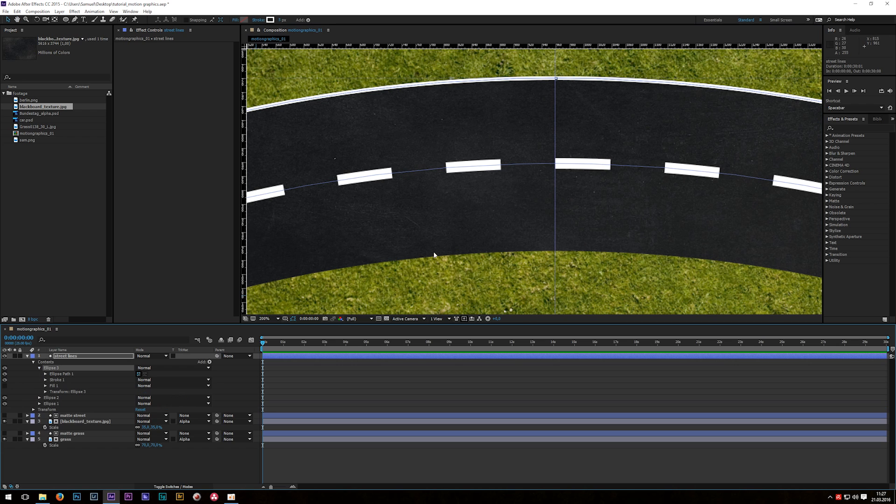
left_click(45, 374)
left_click_drag(148, 380, 91, 387)
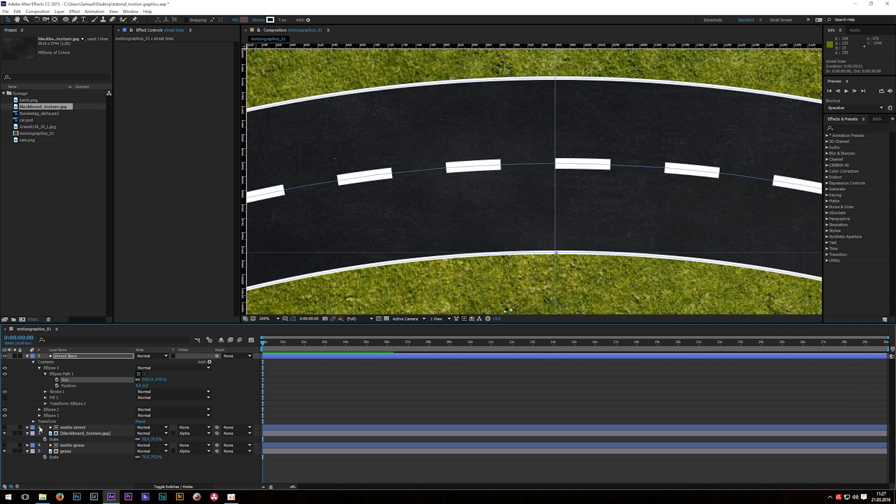
left_click(27, 356)
left_click(270, 318)
left_click(279, 332)
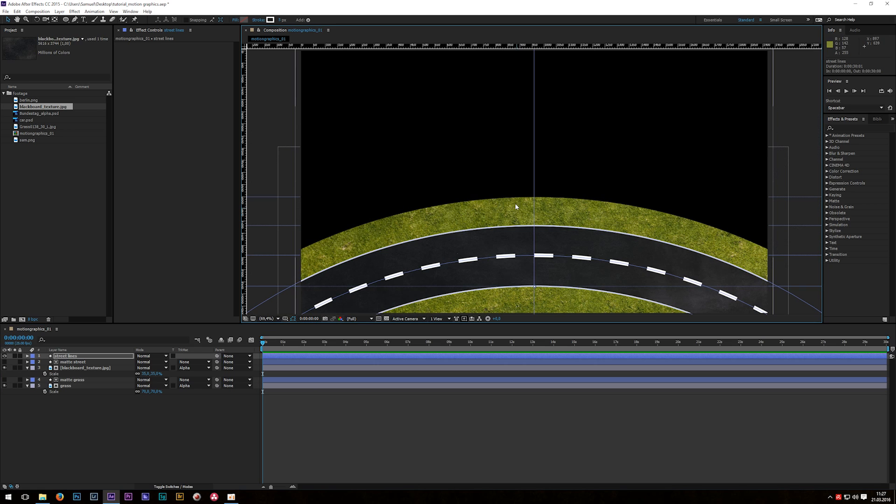
left_click(181, 448)
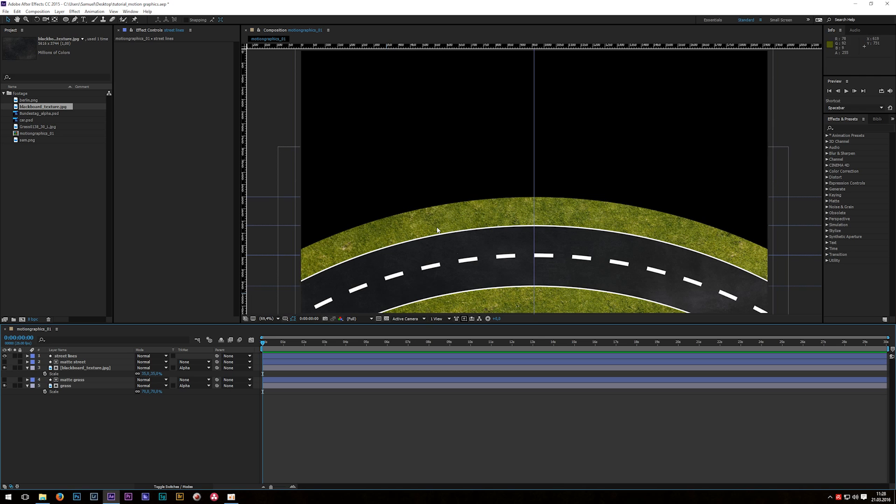
Step: Add Bundestag_alpha.psd to the composition as the top layer and scale it to 40%
left_click(51, 169)
left_click_drag(46, 113, 93, 355)
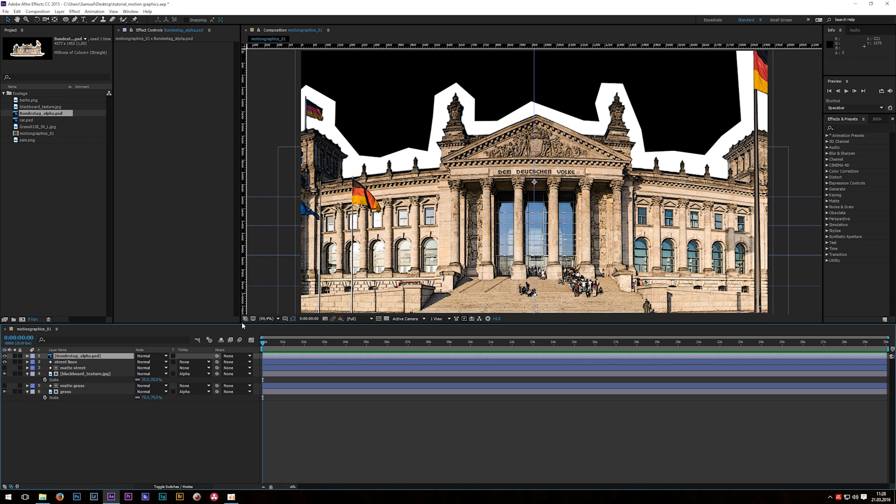
key("s")
left_click(159, 362)
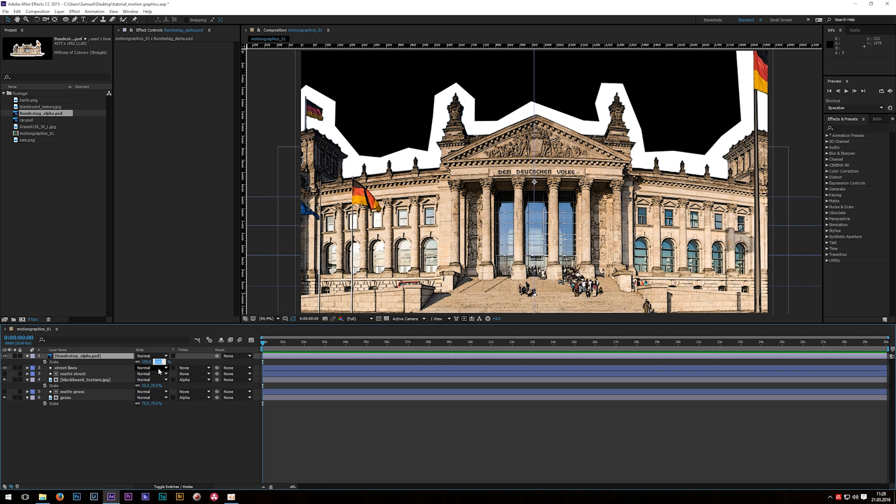
type("40")
key("Return")
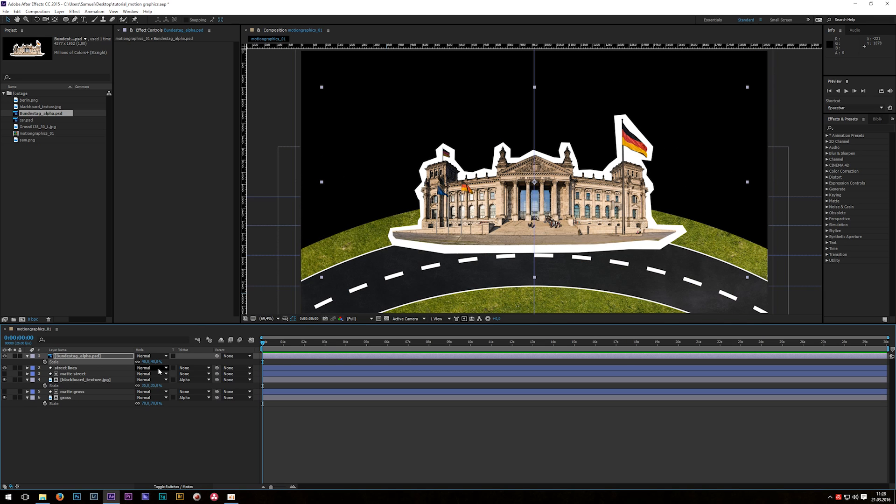
Step: Set the Bundestag layer's scale to 35% and move it up onto the hilltop, at about 1018, 405
left_click(155, 362)
type("35")
key("Return")
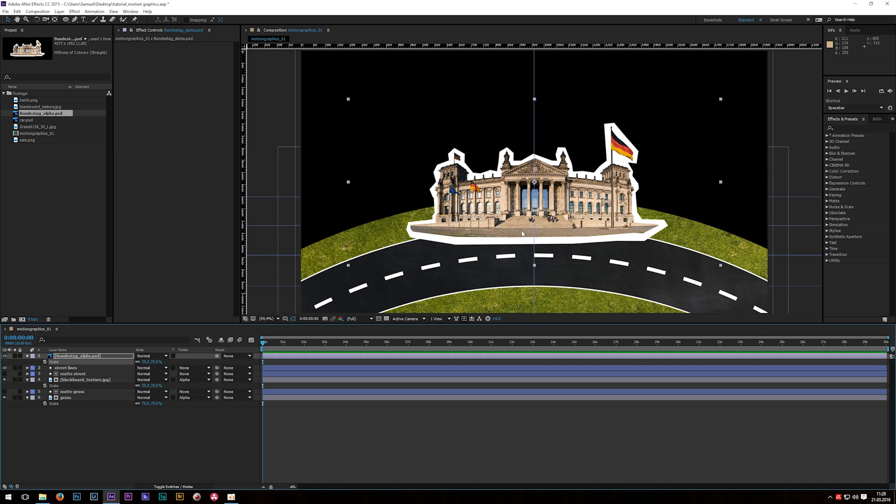
left_click_drag(516, 192, 503, 172)
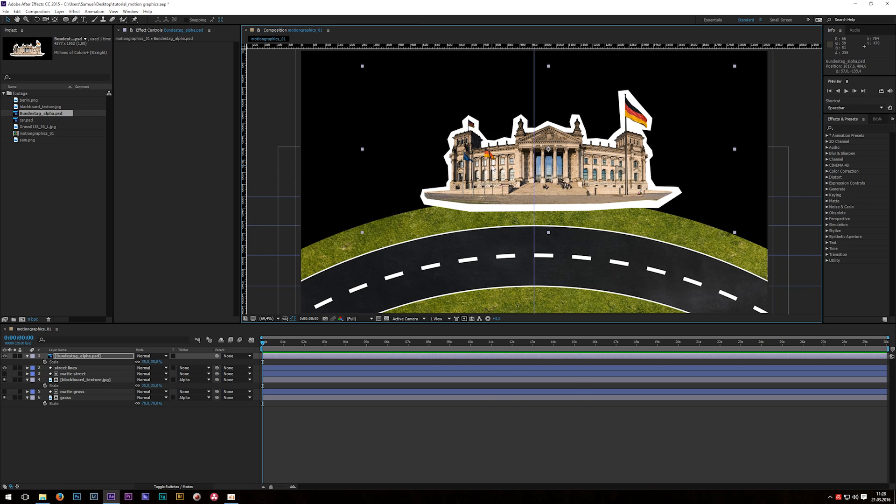
Step: Apply the Warp distortion effect to the Bundestag layer
right_click(493, 162)
mouse_move(514, 266)
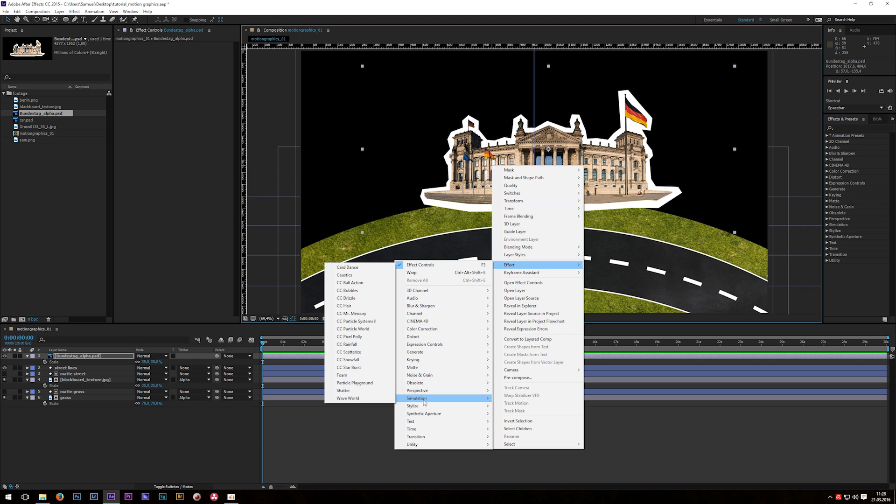
mouse_move(420, 345)
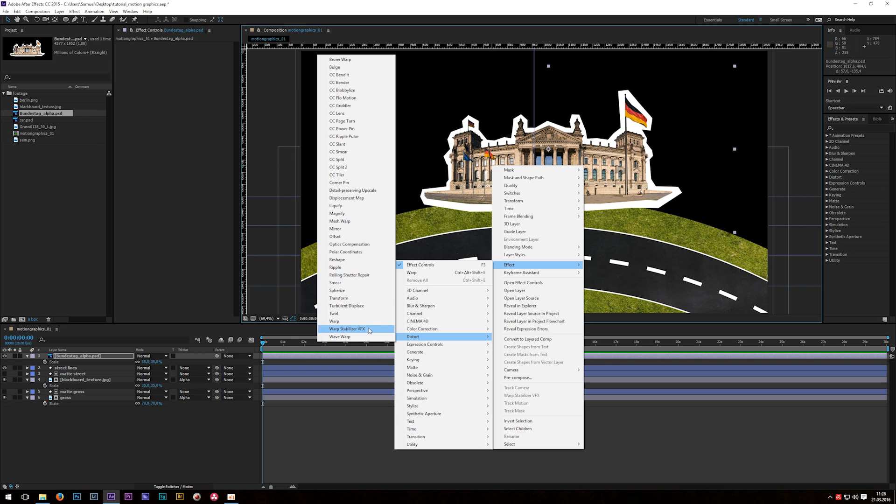
left_click(364, 323)
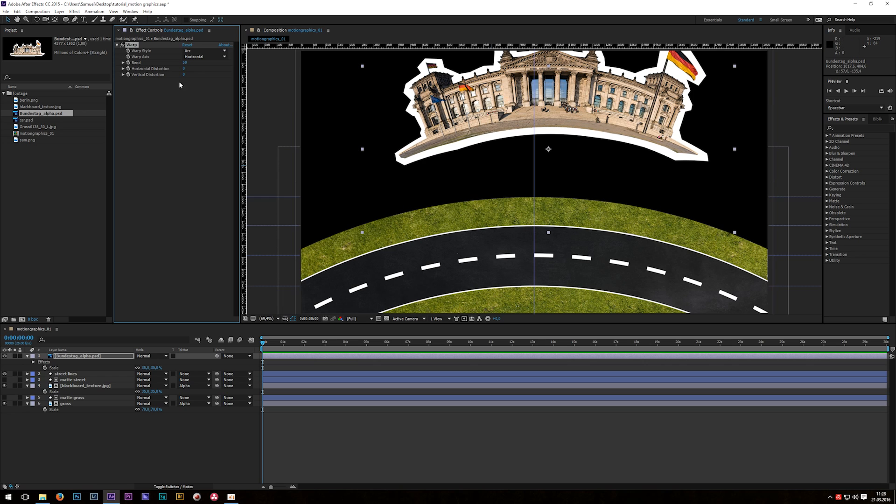
Step: Try the Arc Upper and Wave warp styles on the Bundestag building and return to the Arc style
left_click(188, 51)
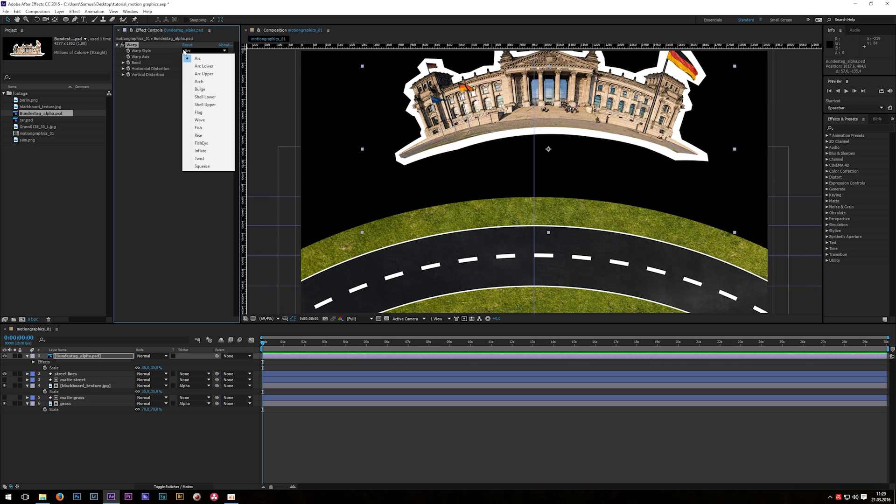
left_click(214, 74)
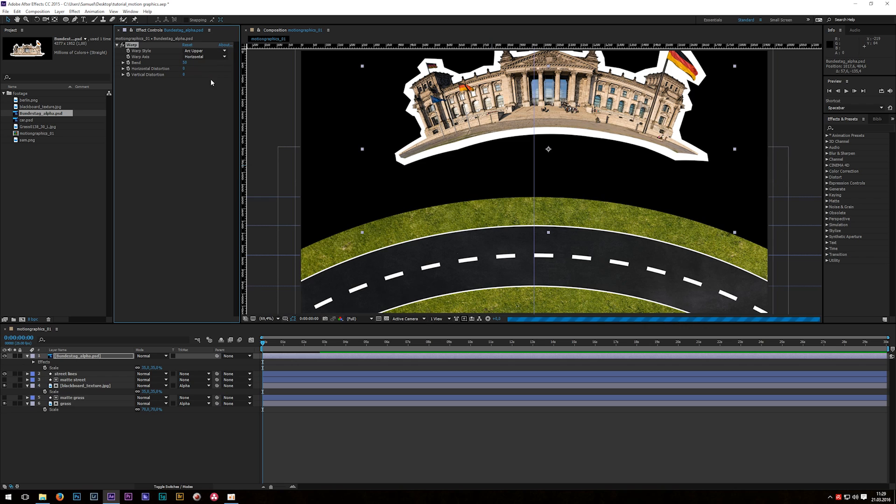
left_click(201, 51)
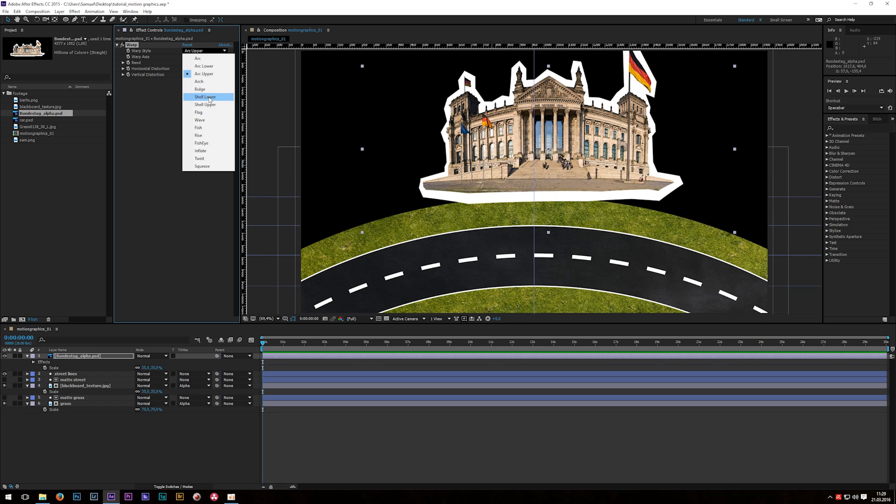
left_click(207, 120)
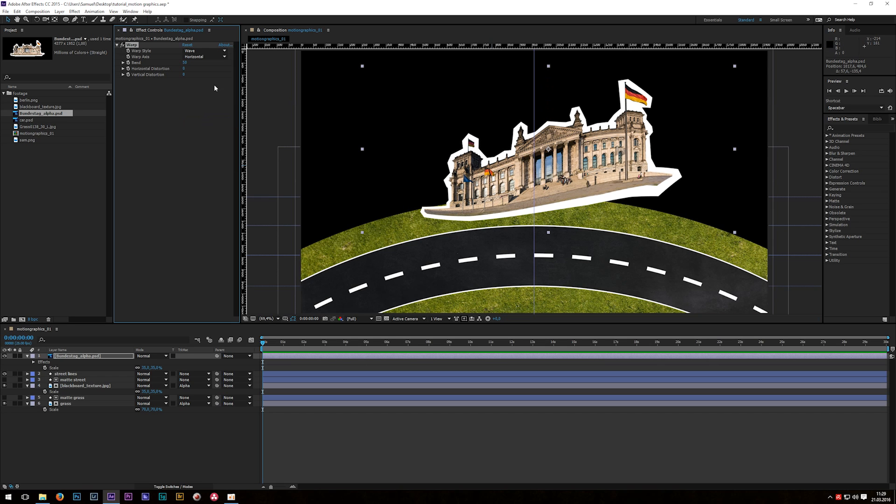
left_click(204, 51)
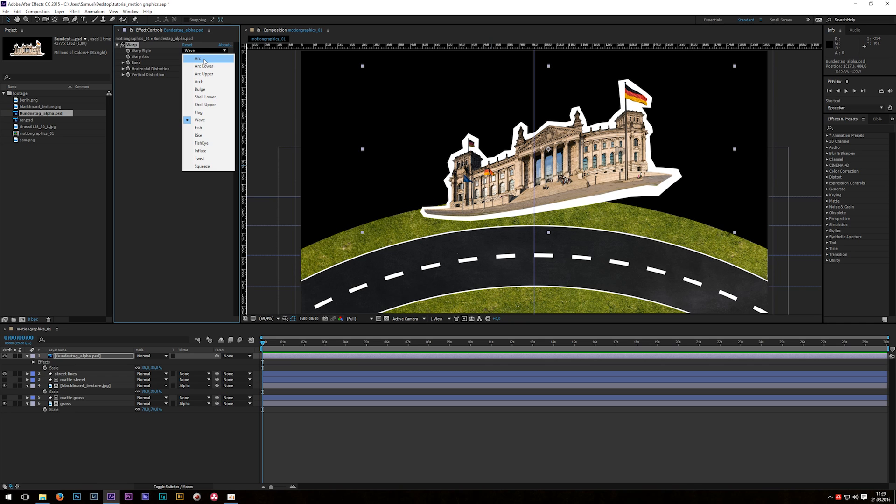
left_click(205, 60)
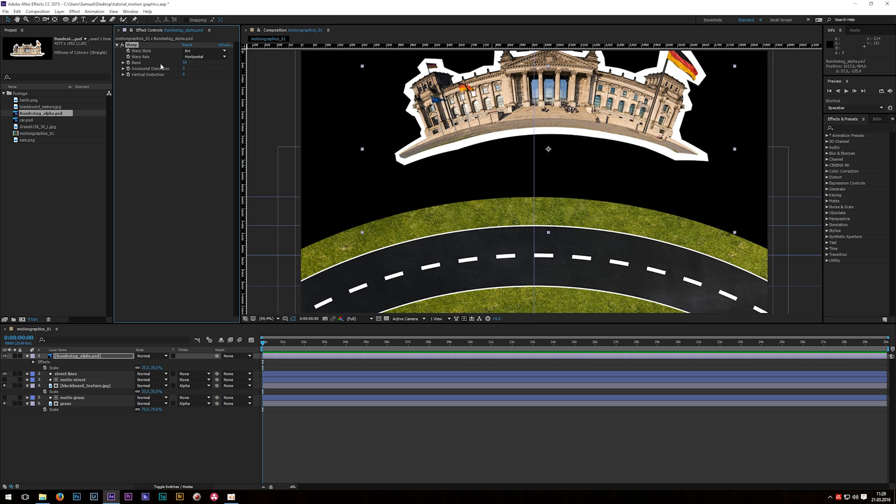
Step: Set the warp's bend to 35 and move the Bundestag down onto the middle of the hilltop
left_click(184, 63)
type("35")
key("Return")
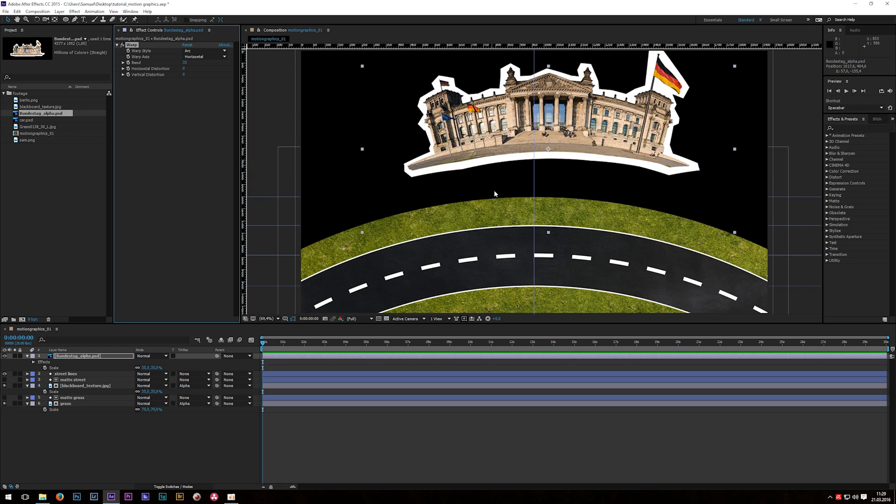
left_click(509, 146)
left_click_drag(508, 145, 494, 186)
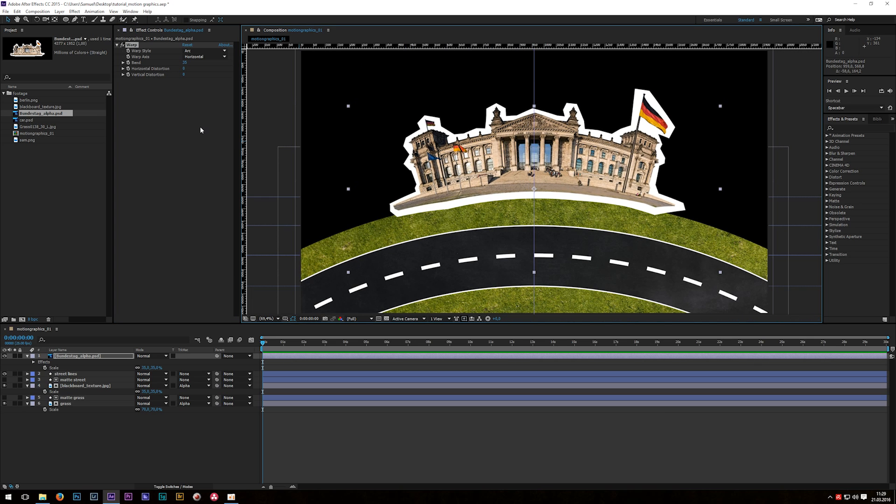
Step: Set the warp's horizontal distortion to 10 and place the Bundestag on the hill's right slope, rotated 5°
left_click(183, 69)
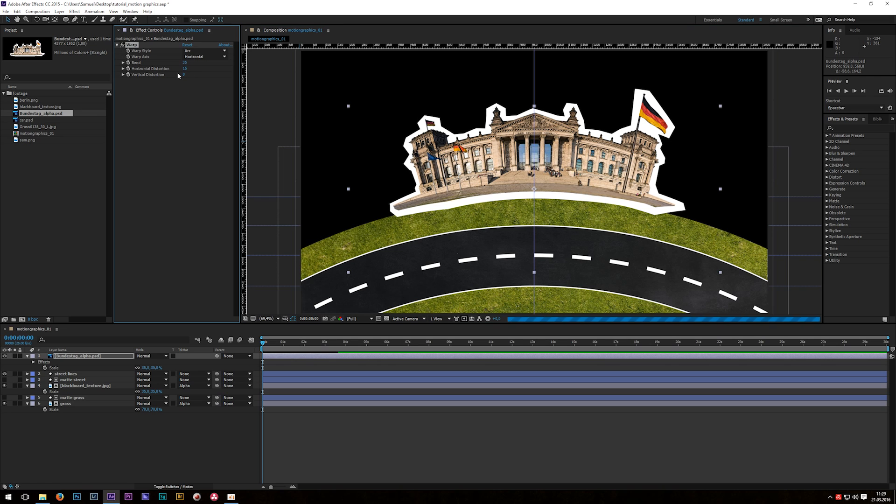
left_click_drag(575, 169, 656, 176)
key("r")
mouse_move(147, 363)
left_mouse_down()
mouse_move(159, 368)
mouse_move(150, 364)
left_mouse_up()
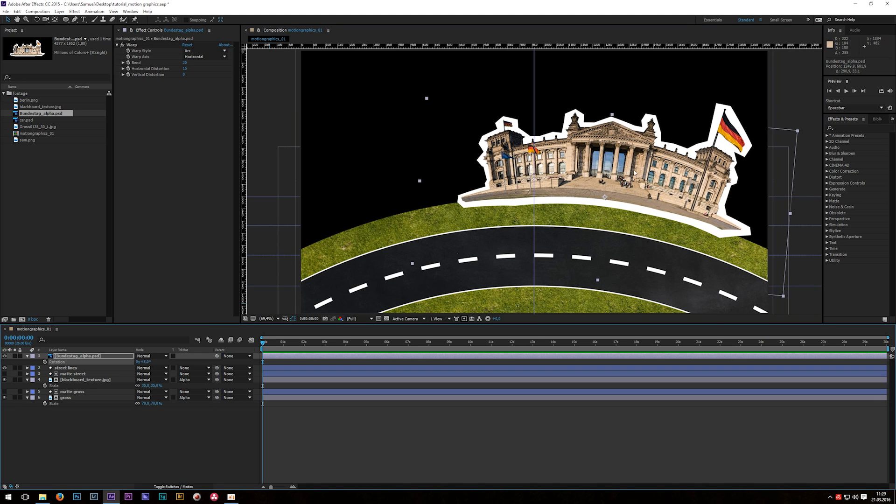
left_click_drag(648, 186, 651, 193)
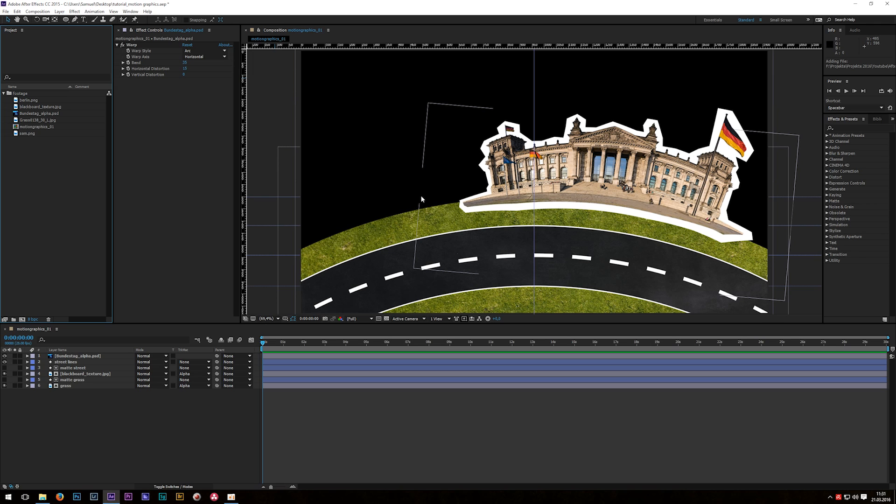
Step: Create a light-blue 1920 x 1080 px solid named sky and place it below all other layers, leaving nothing selected
right_click(102, 412)
mouse_move(114, 419)
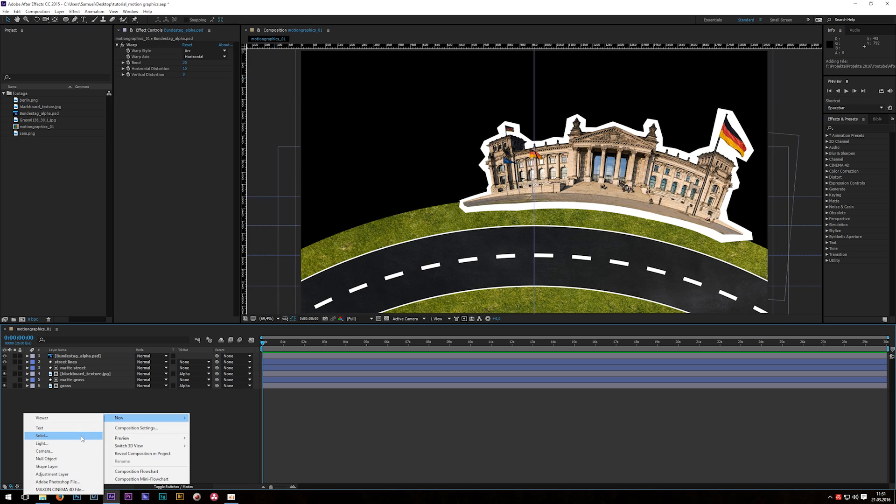
left_click(41, 435)
type("sk")
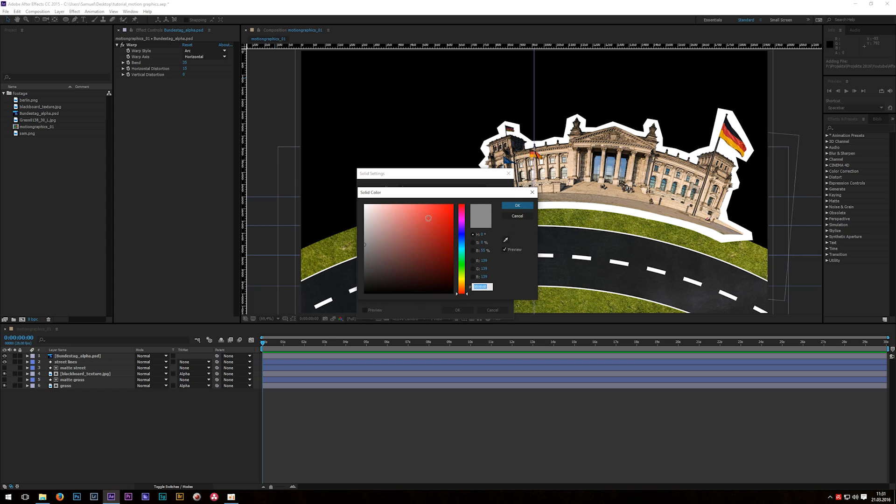
left_click_drag(465, 252, 465, 243)
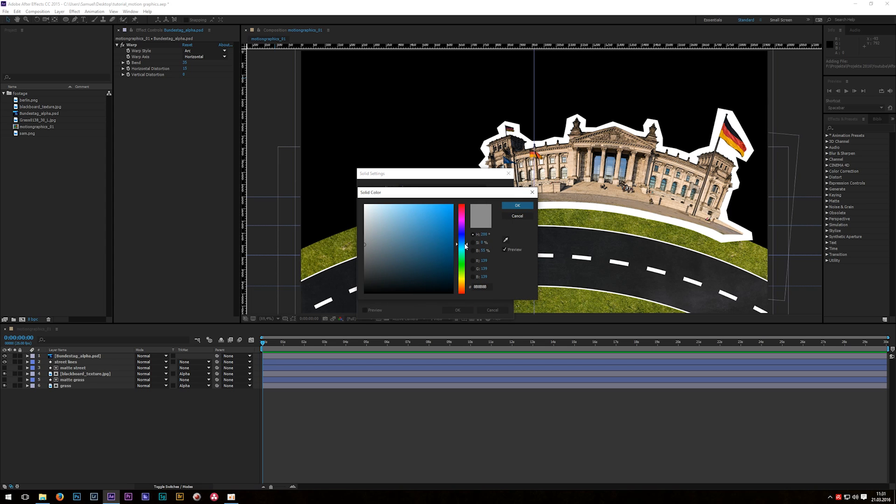
left_click(413, 211)
left_click(504, 205)
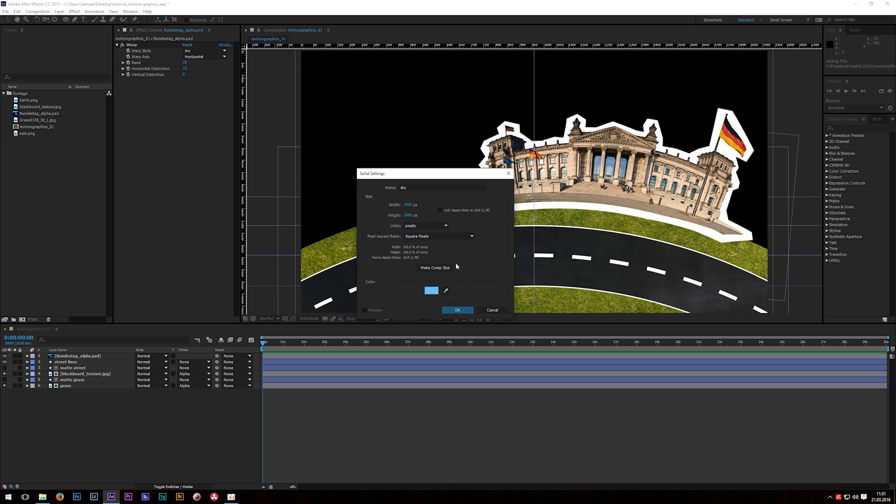
left_click(456, 310)
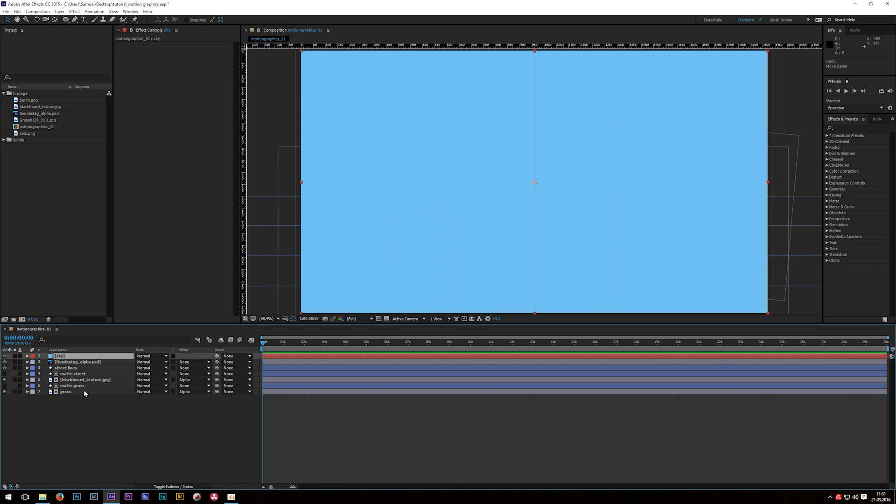
left_click_drag(87, 359, 73, 405)
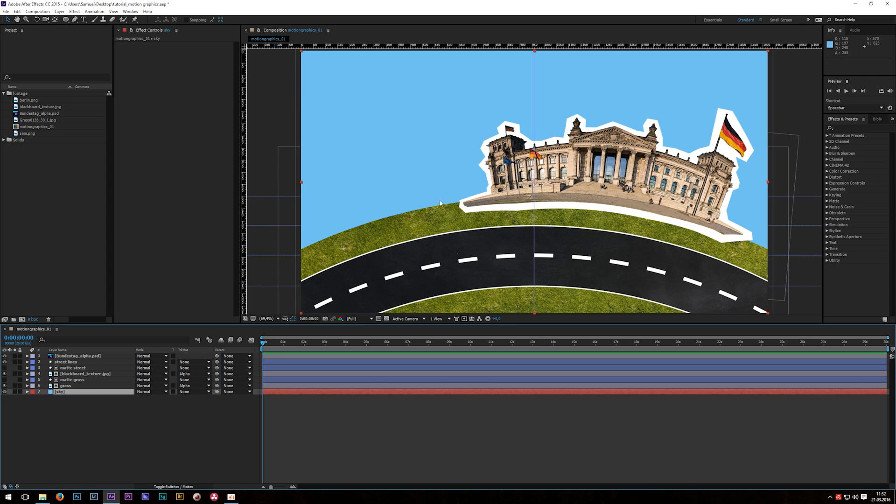
key("ctrl+shift+a")
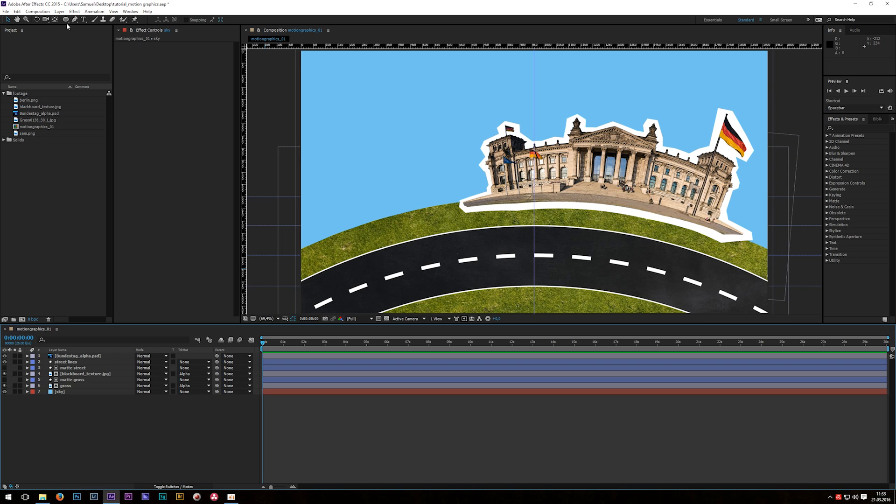
Step: Draw a white star in the sky's upper left and shape it into a cloud with 10 points, about -200% inner and 200% outer roundness
left_click_drag(64, 22, 85, 49)
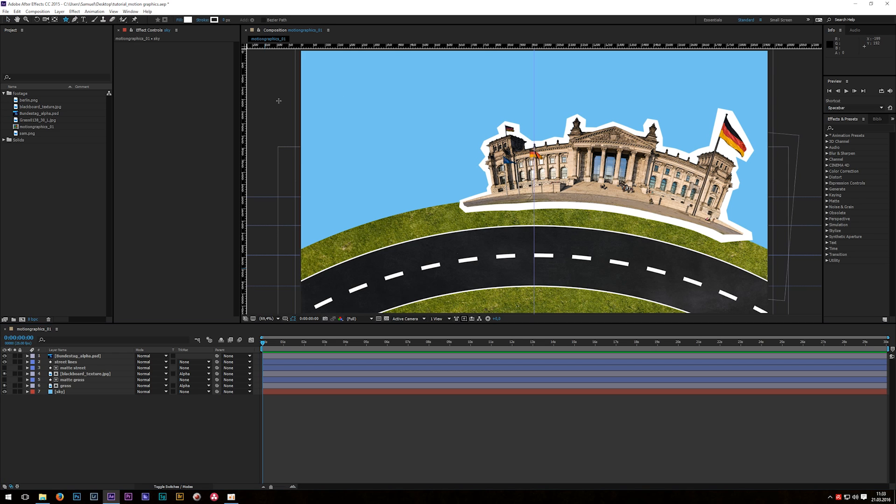
left_click_drag(364, 86, 395, 78)
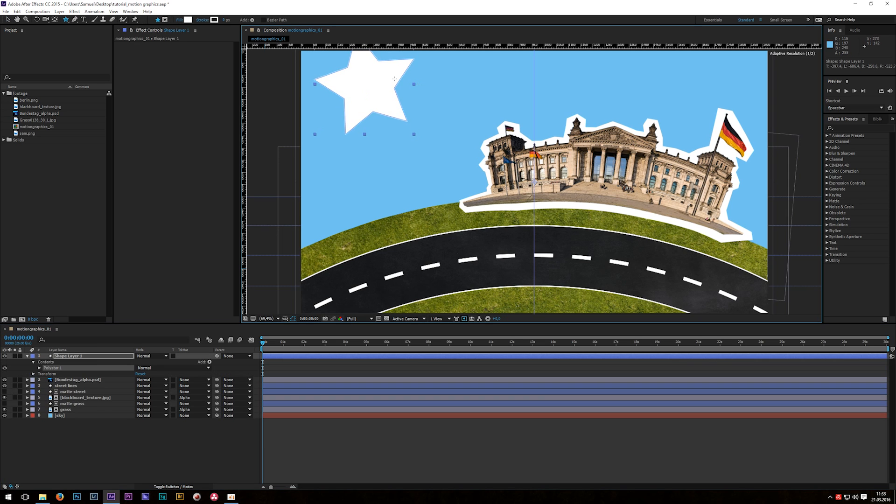
left_click(39, 368)
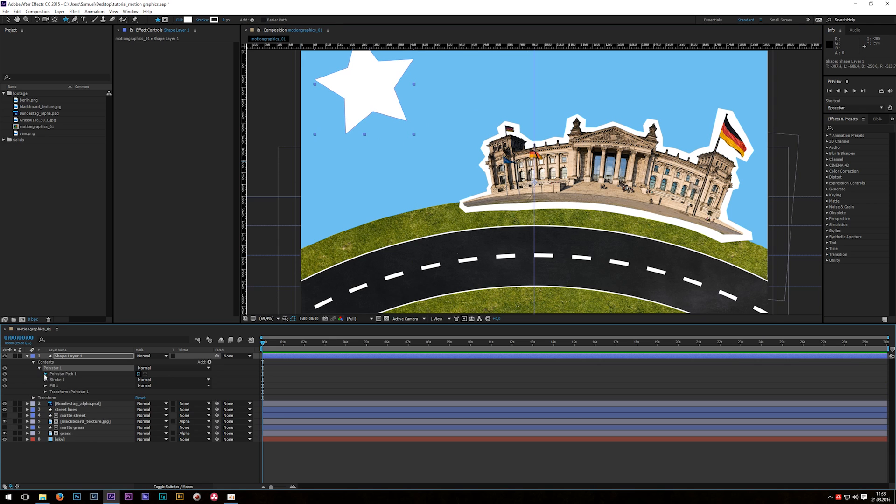
left_click(46, 375)
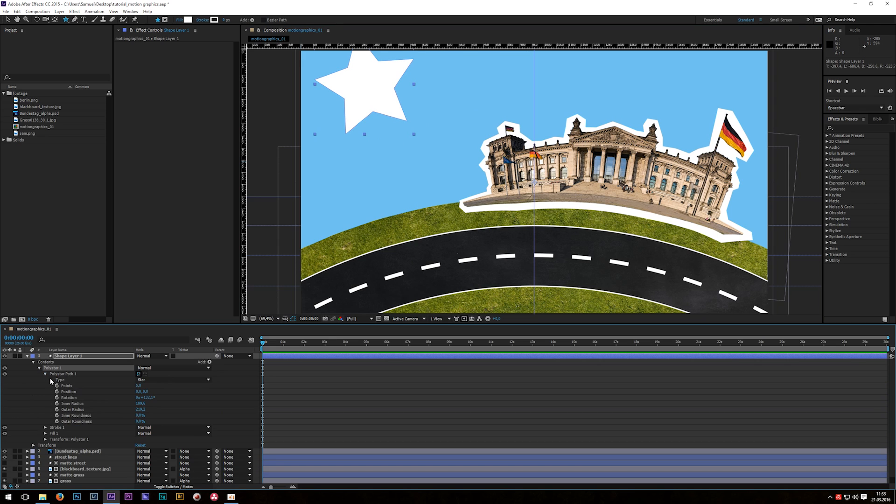
left_click(139, 386)
key("Return")
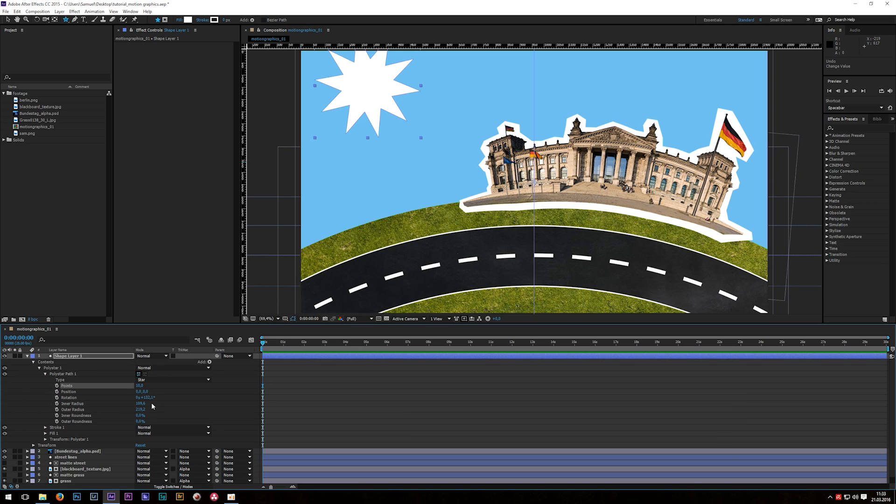
left_click_drag(140, 416, 205, 400)
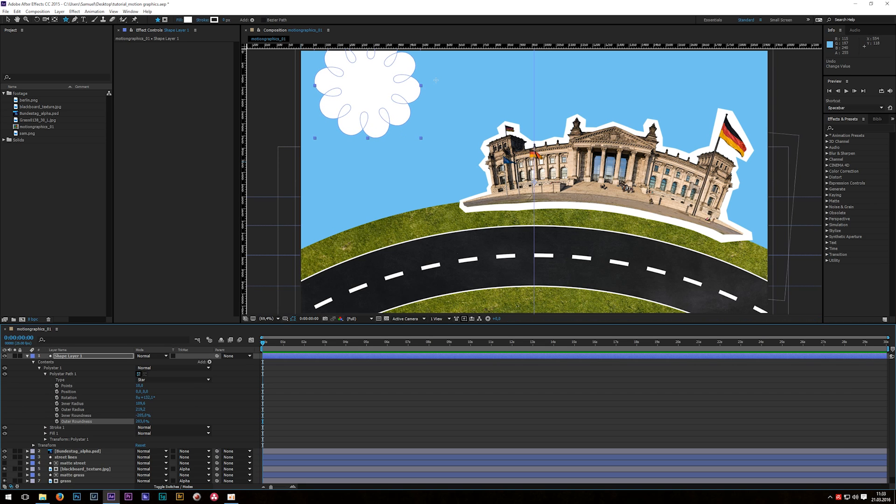
Step: Stretch the cloud horizontally to nearly twice its width and move it fully into the frame
left_click(9, 21)
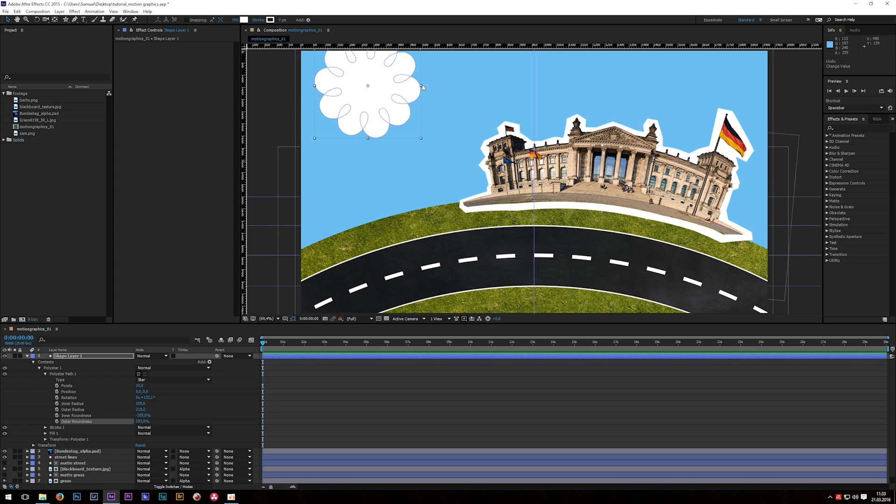
left_click_drag(422, 88, 464, 86)
left_click_drag(382, 93, 419, 124)
Step: Scale the cloud layer to 40% and move it into the upper-left part of the sky
key("s")
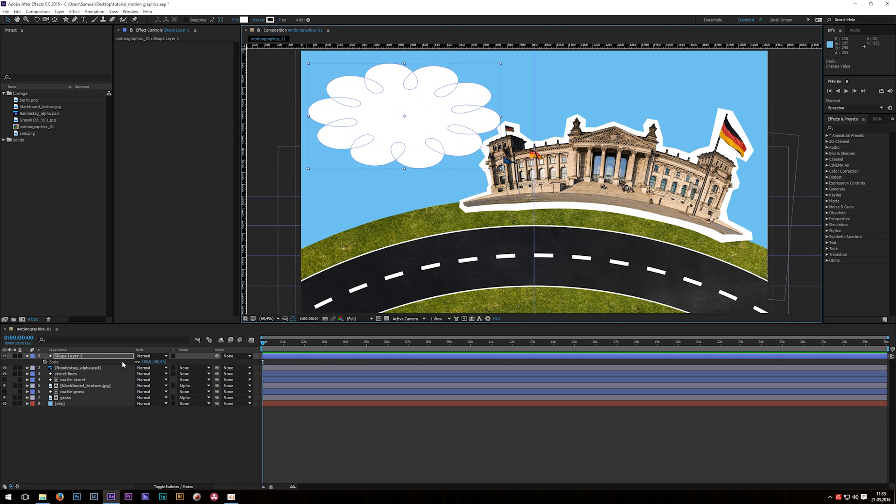
left_click(159, 362)
type("40")
key("Return")
left_click_drag(485, 157, 366, 88)
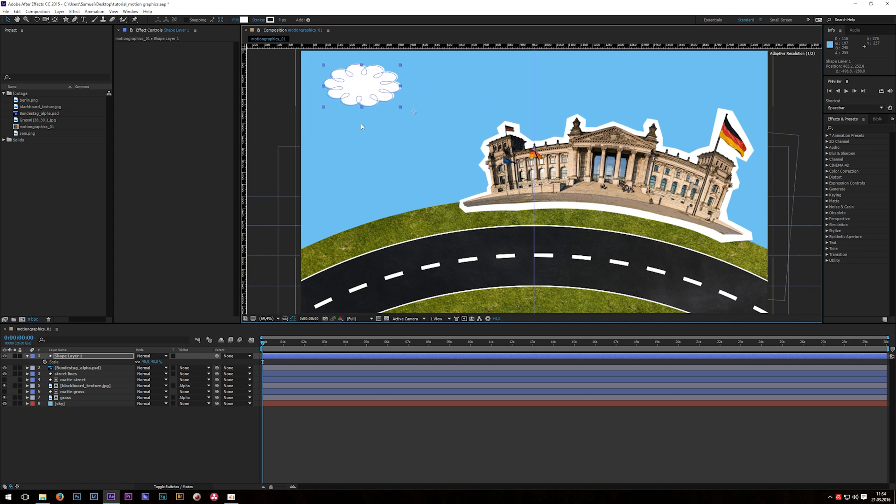
Step: Duplicate the cloud three times, placing copies in the upper-right sky, at the top centre and low above the hill's left slope
key("ctrl+d")
left_click_drag(420, 76, 506, 58)
key("ctrl+d")
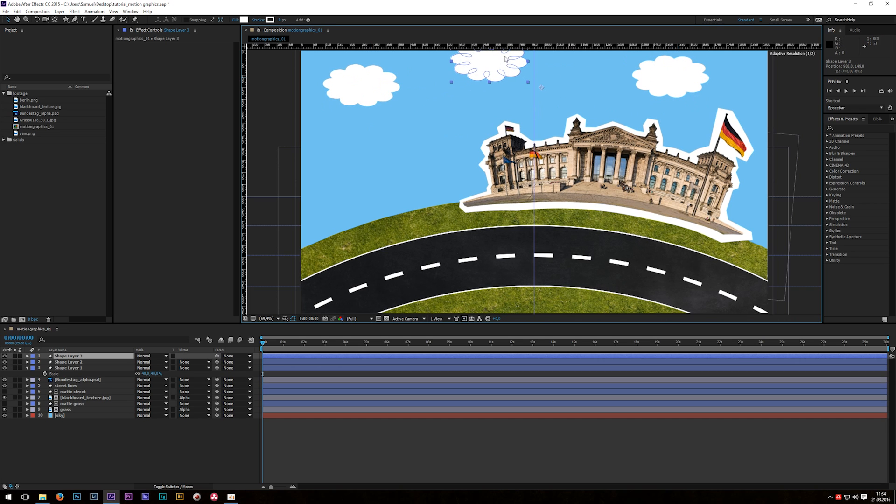
key("ctrl+d")
left_click_drag(475, 85, 381, 177)
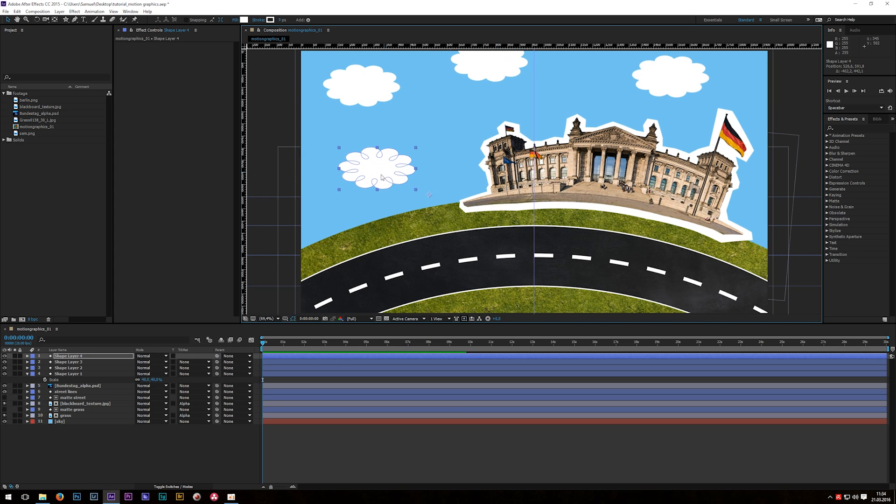
Step: Scale the cloud copy above the hill's left slope to 30%
key("s")
left_click(154, 362)
type("30")
key("Return")
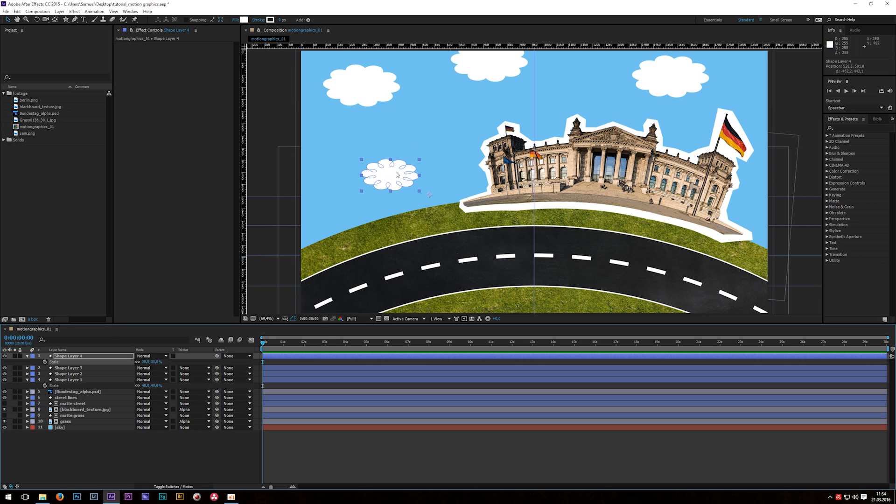
Step: Move all four cloud layers below the grass layer, directly above the sky layer
left_click(76, 357)
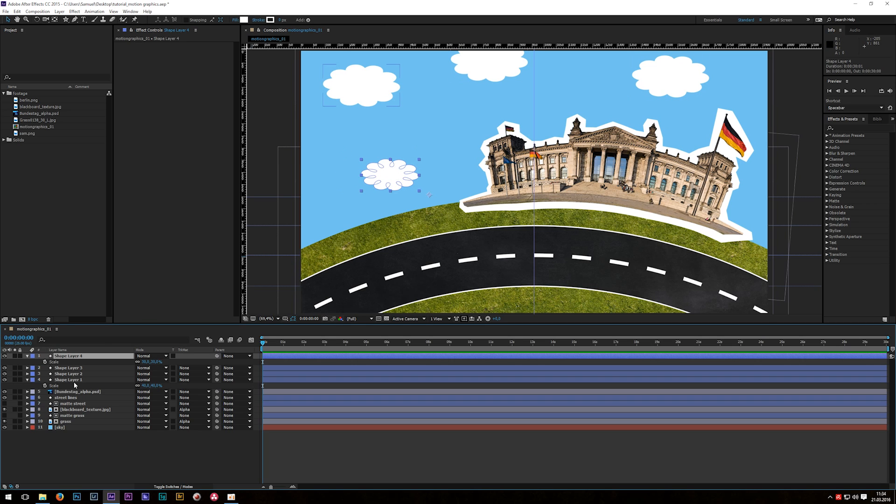
left_click(74, 380, "shift")
left_click_drag(80, 384, 71, 430)
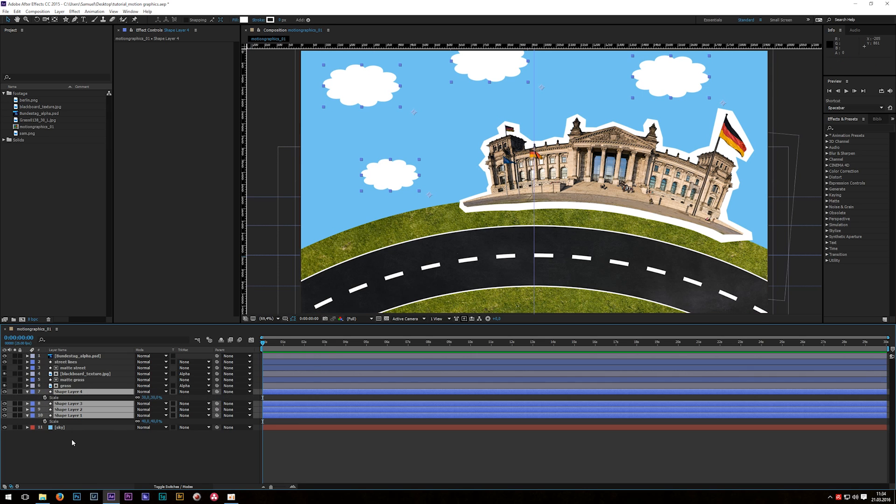
Step: Import car.psd from the footage folder as a composition with layer styles merged into footage
key("u")
left_click(78, 458)
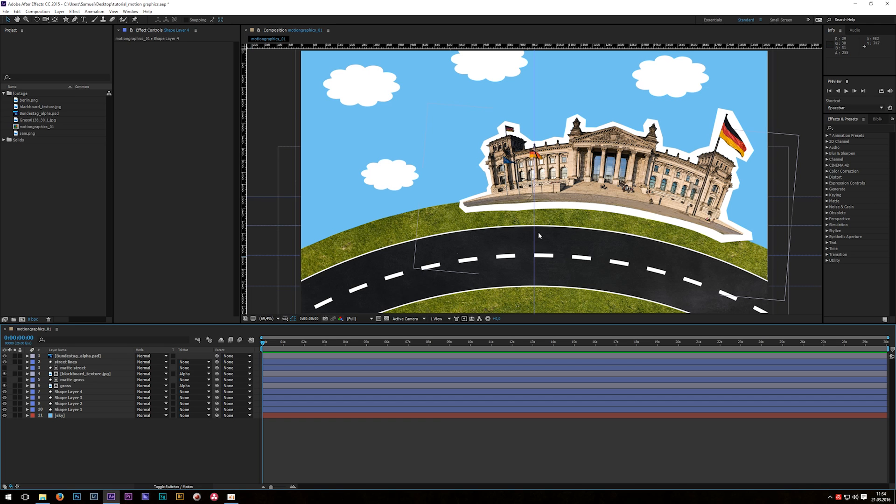
left_click(42, 497)
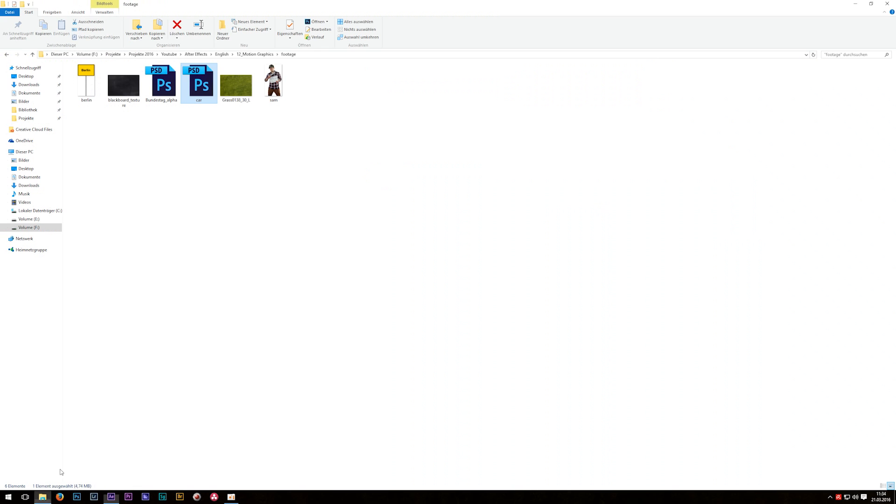
left_click_drag(199, 91, 59, 231)
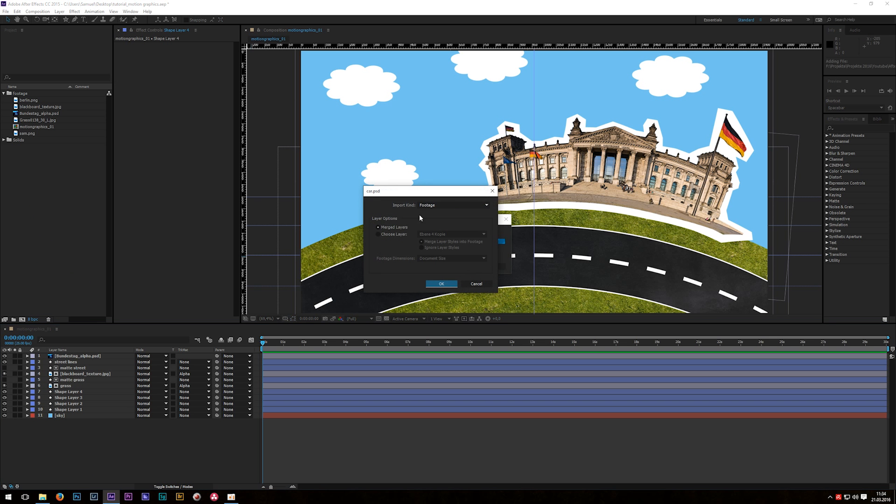
left_click(439, 206)
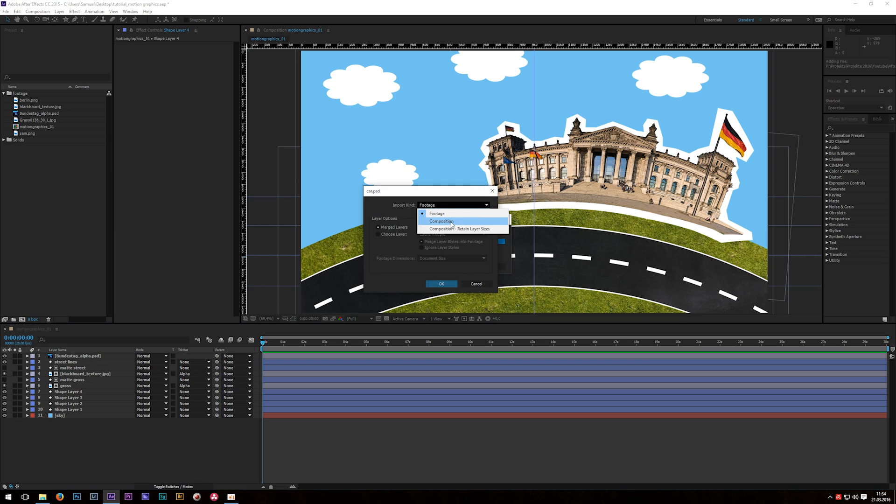
left_click(451, 222)
left_click(391, 234)
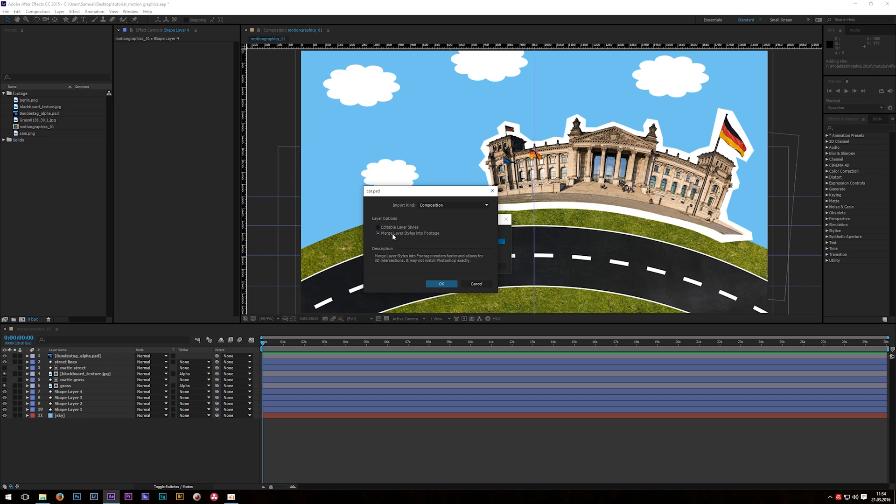
left_click(438, 284)
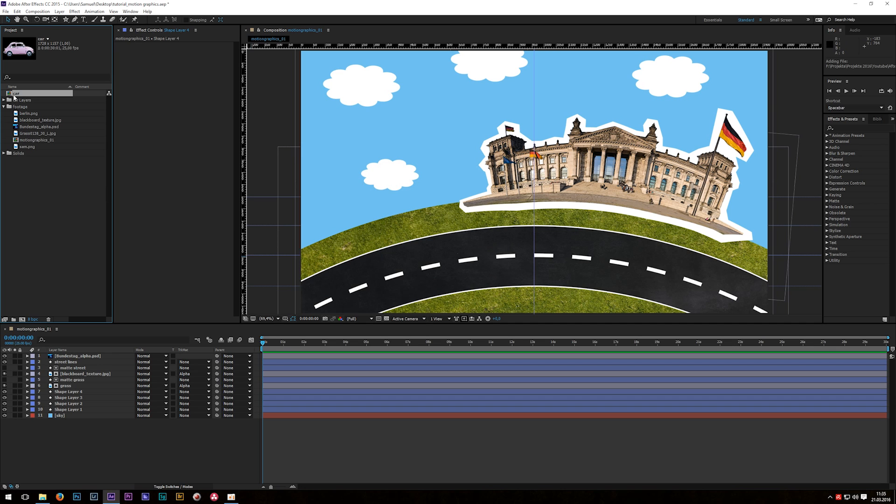
Step: Open the car composition, solo the body layer Ebene 1 on a transparency grid and rename it car
double_click(15, 94)
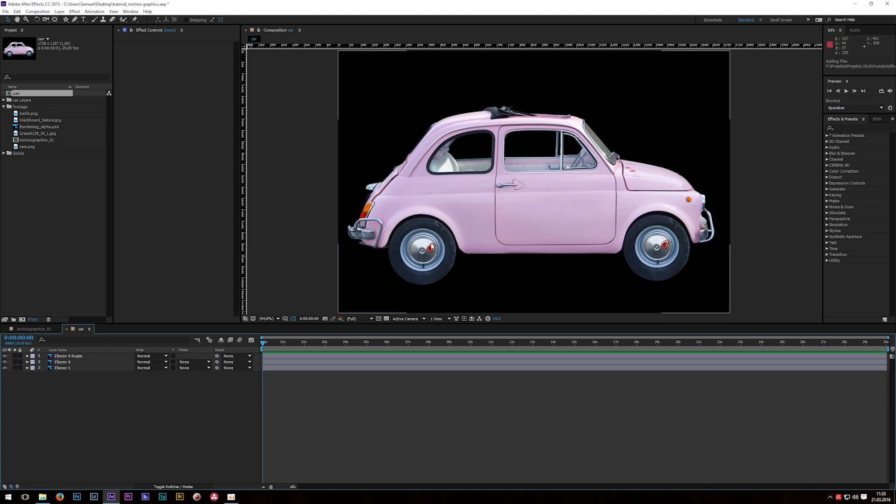
left_click(48, 368)
left_click(15, 368)
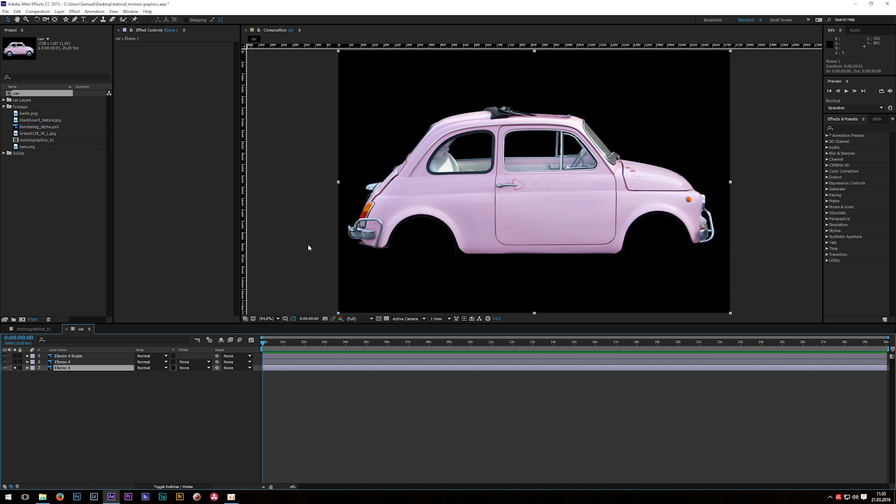
left_click(386, 319)
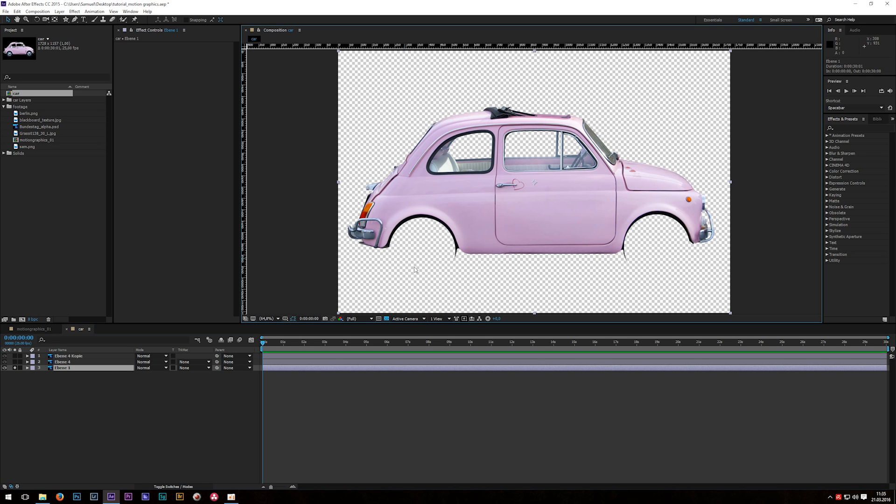
key("Return")
type("car")
key("Return")
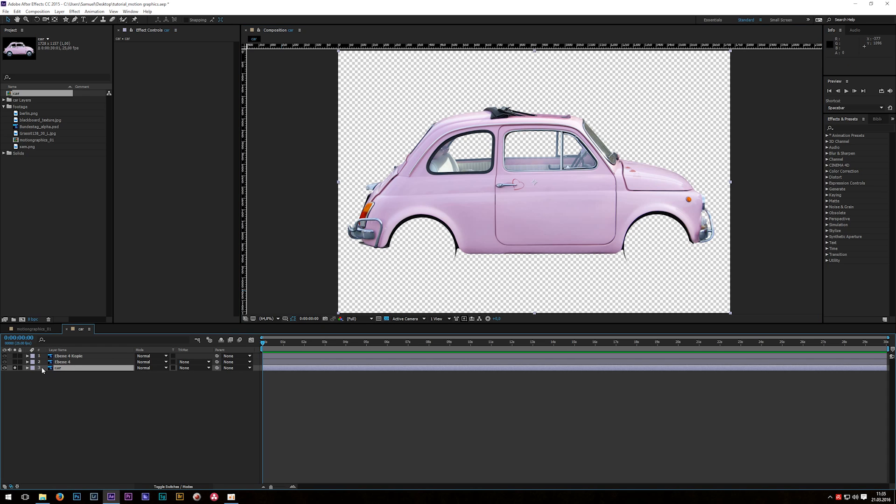
Step: Solo the two wheel layers, renaming Ebene 4 as left tire and Ebene 4 Kopie as tire right
left_click(63, 364)
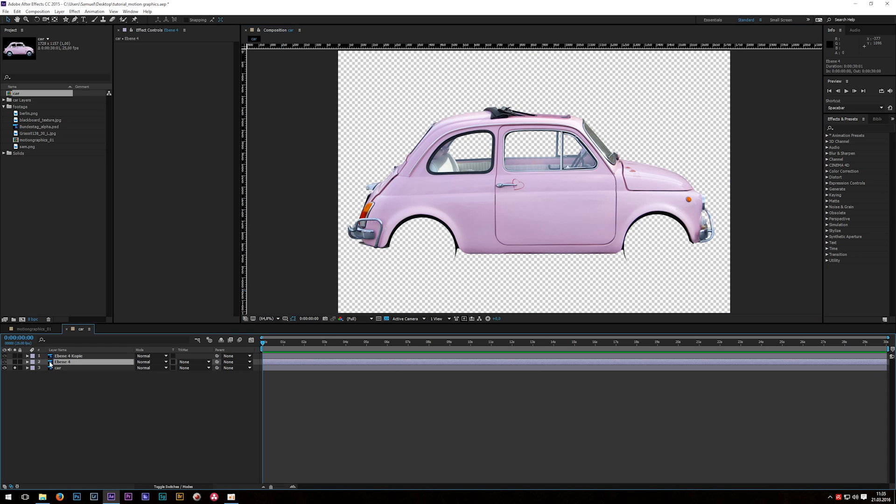
left_click(15, 362)
key("Return")
type("left tire")
key("Return")
left_click(14, 356)
key("ctrl+Up")
key("Return")
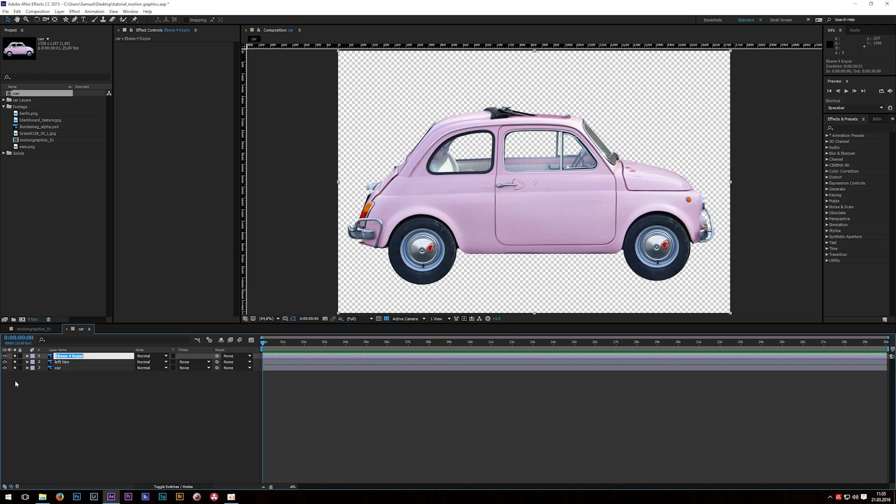
type("tire right")
key("Return")
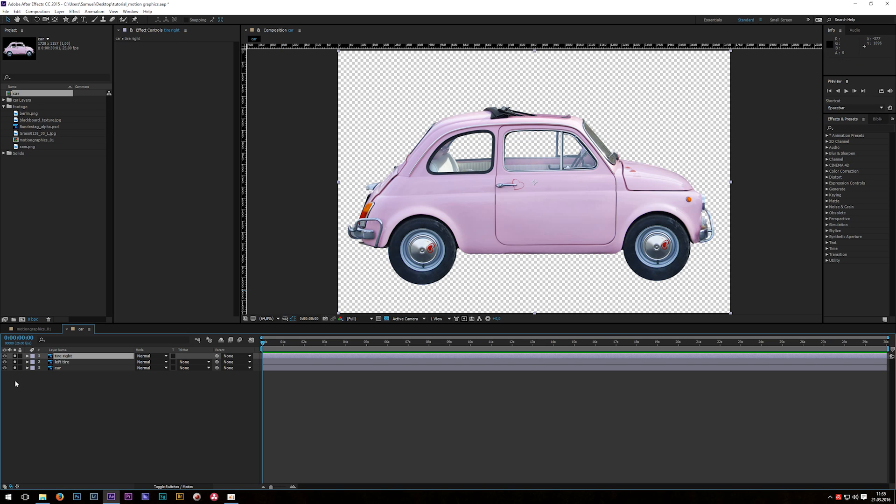
Step: Copy all three car layers, close the car composition and paste them into motiongraphics_01
left_click_drag(15, 356, 79, 354)
key("ctrl+c")
left_click(67, 329)
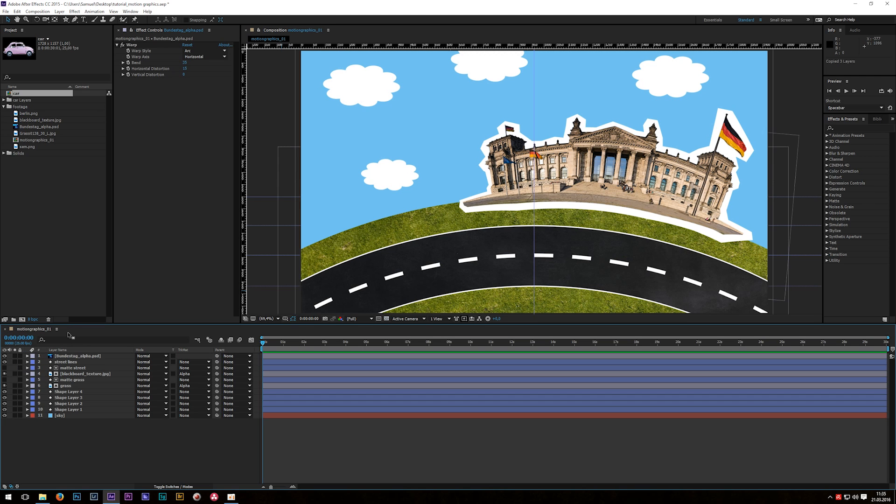
key("ctrl+v")
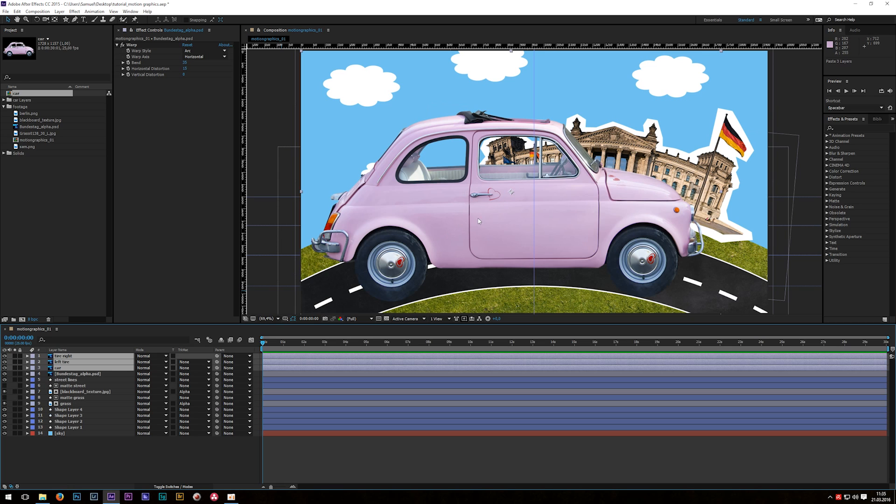
Step: Scale the three car layers to 40% and move them together onto the middle of the curved street
key("s")
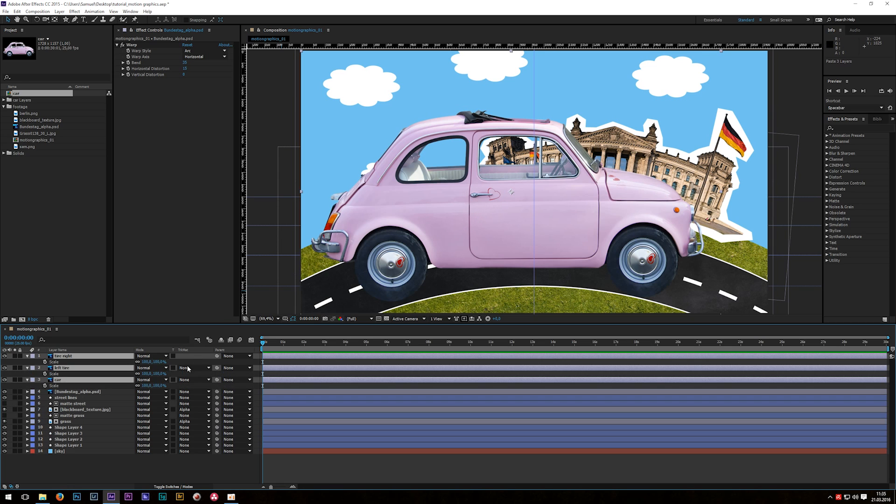
left_click(163, 362)
type("40")
key("Return")
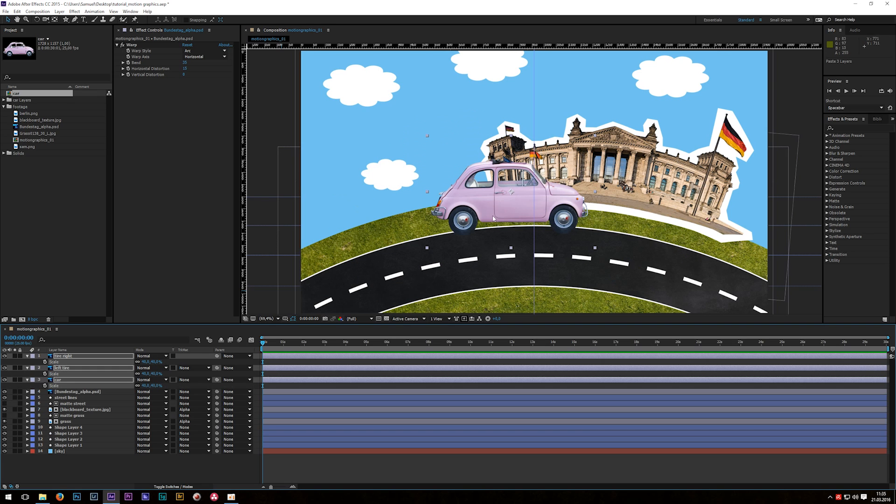
left_click_drag(513, 206, 529, 220)
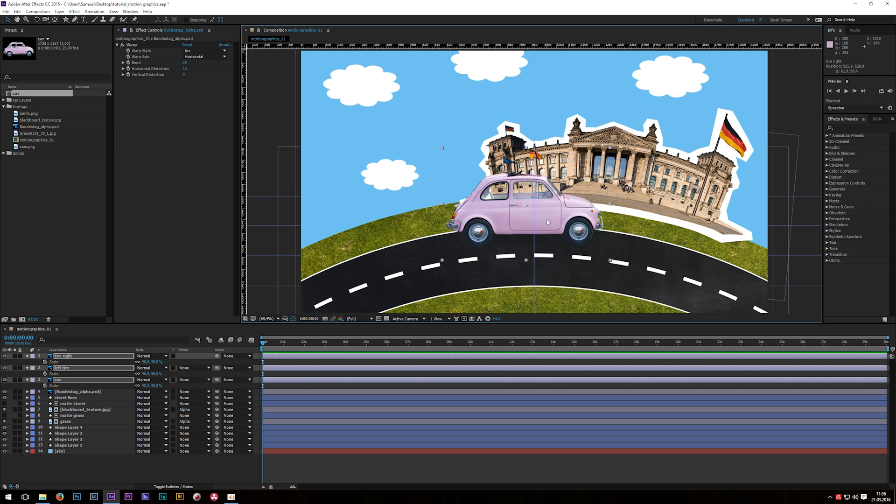
mouse_move(522, 220)
left_mouse_down()
mouse_move(516, 269)
mouse_move(537, 220)
mouse_move(531, 230)
left_mouse_up()
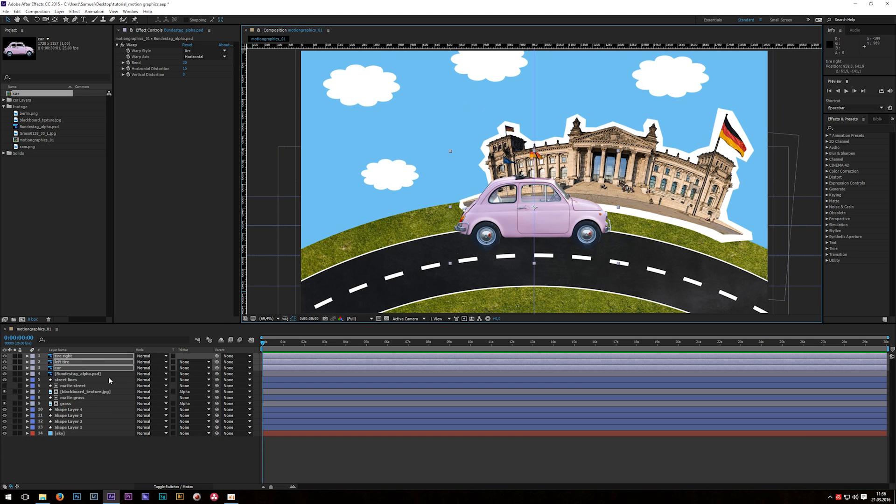
left_click(119, 450)
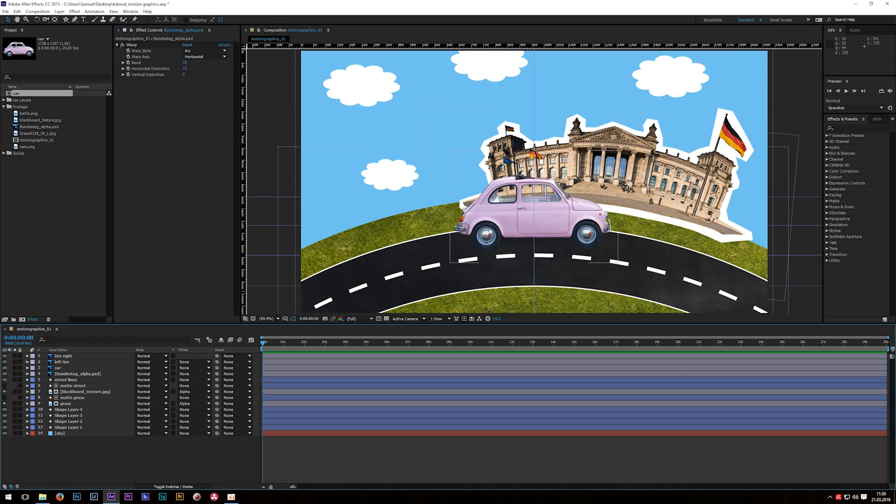
Step: Try rotating the left tire layer around its default anchor point
scroll(498, 242, "up", 4)
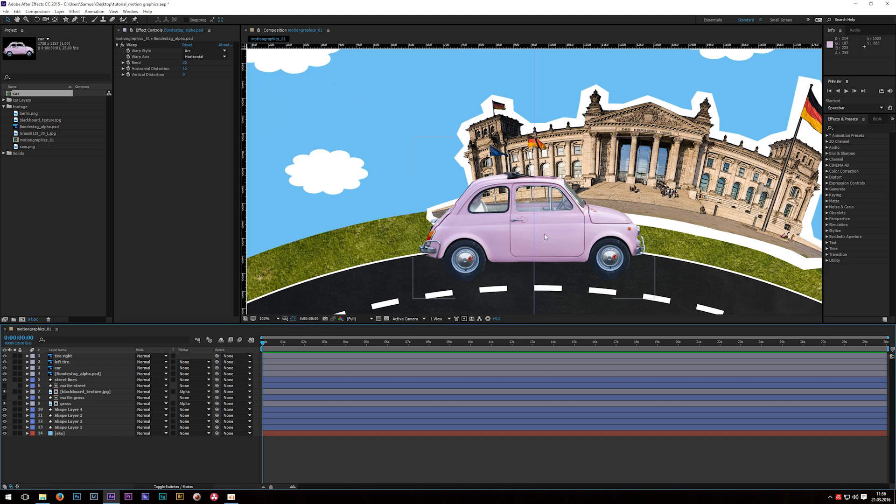
left_click_drag(489, 233, 465, 195)
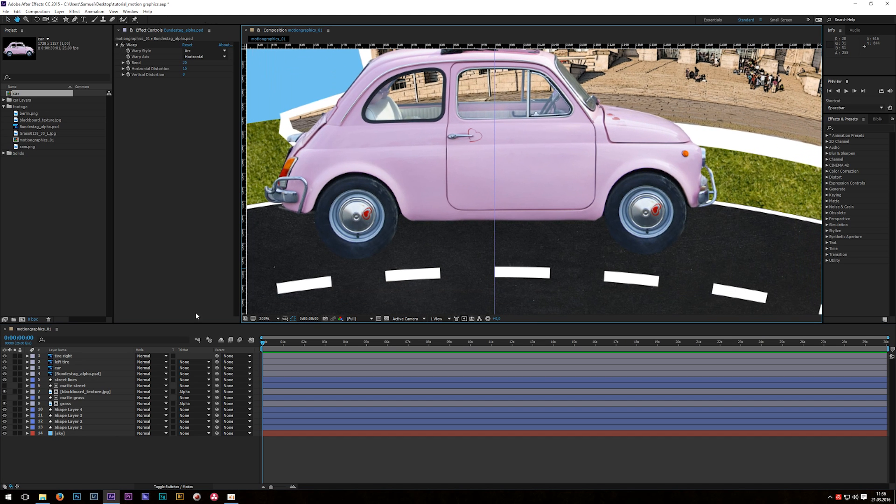
left_click(65, 363)
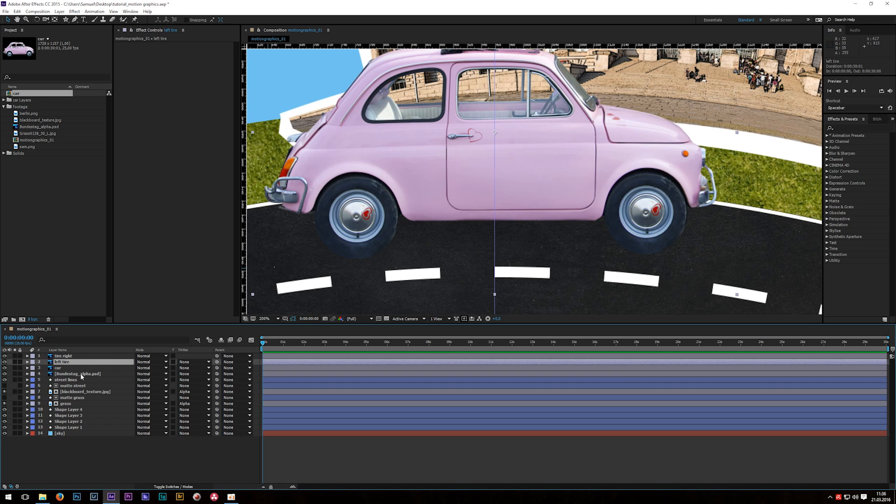
key("r")
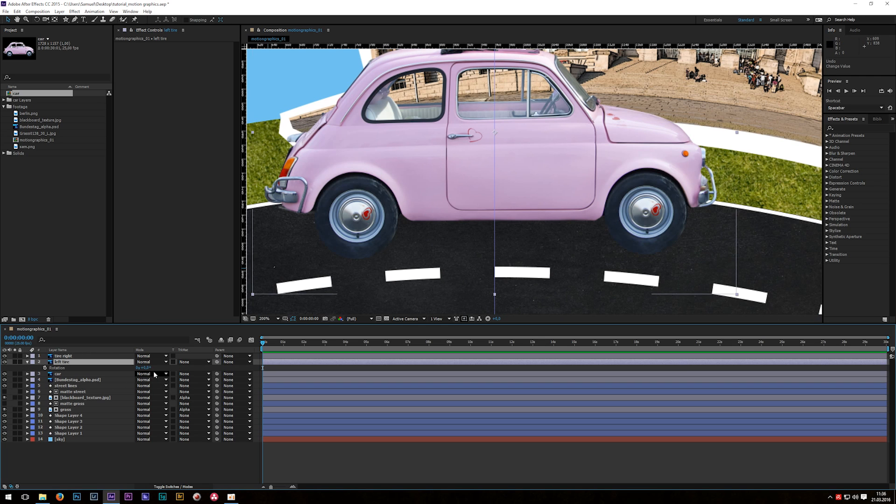
left_click_drag(147, 367, 335, 109)
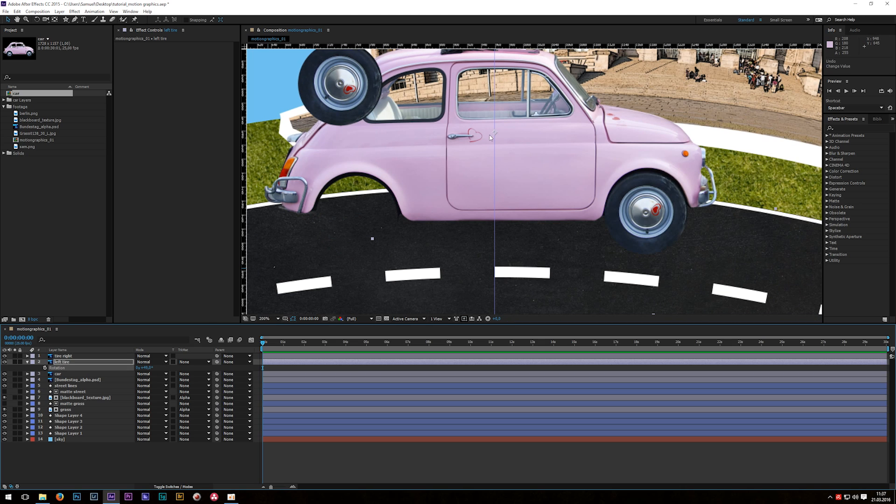
key("ctrl+z")
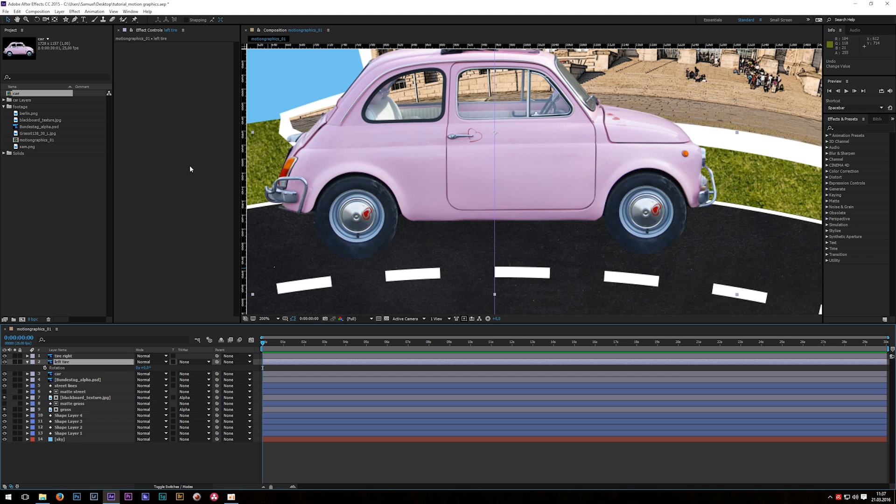
Step: Move the anchor points of the left tire and tire right layers to the centres of their wheel hubs with Pan Behind
left_click(55, 19)
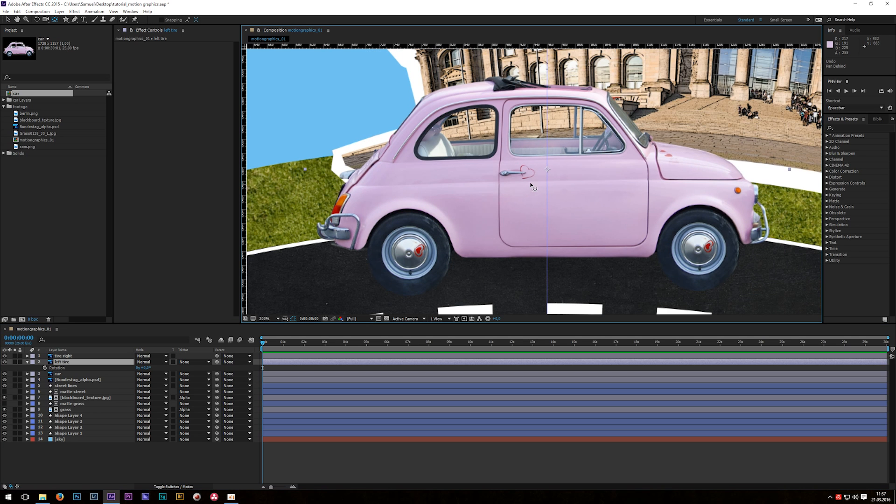
left_click_drag(552, 173, 523, 133)
scroll(423, 251, "up", 1)
key("space")
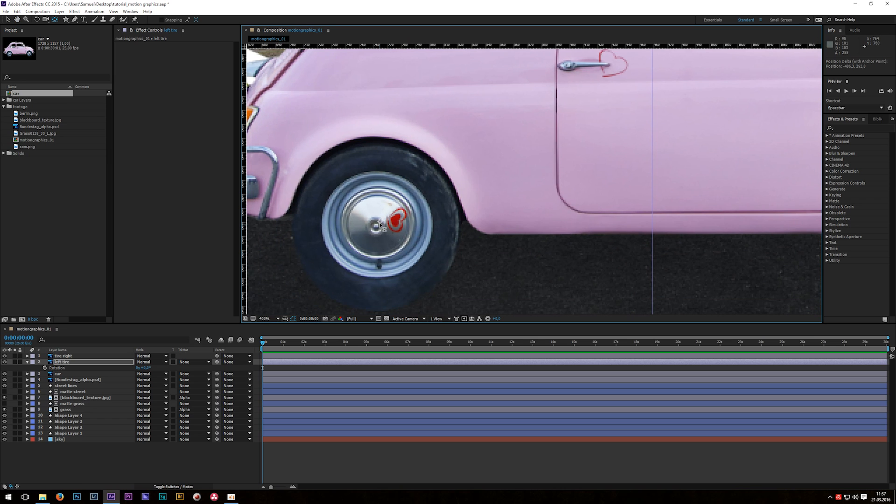
left_click_drag(375, 227, 377, 231)
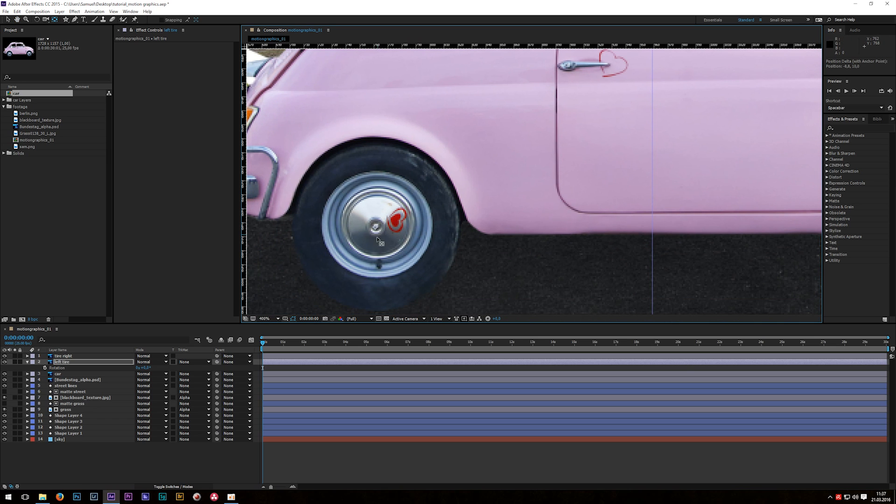
left_click(116, 356)
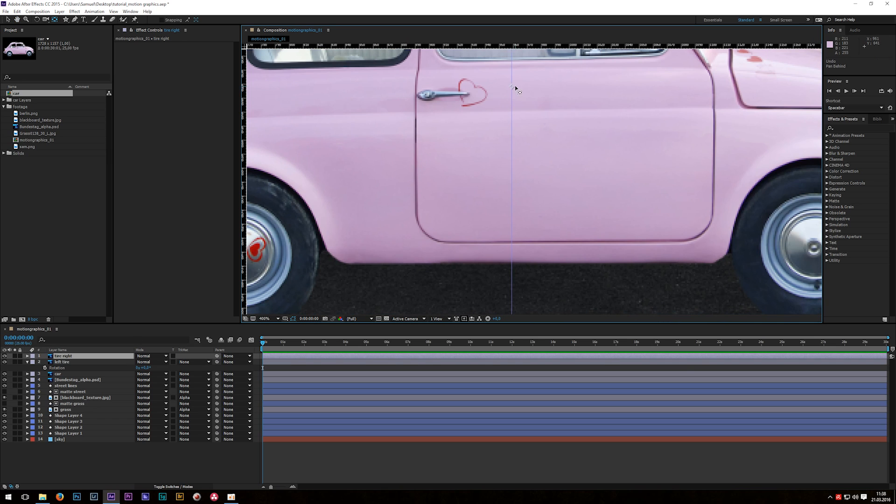
left_click_drag(514, 85, 724, 242)
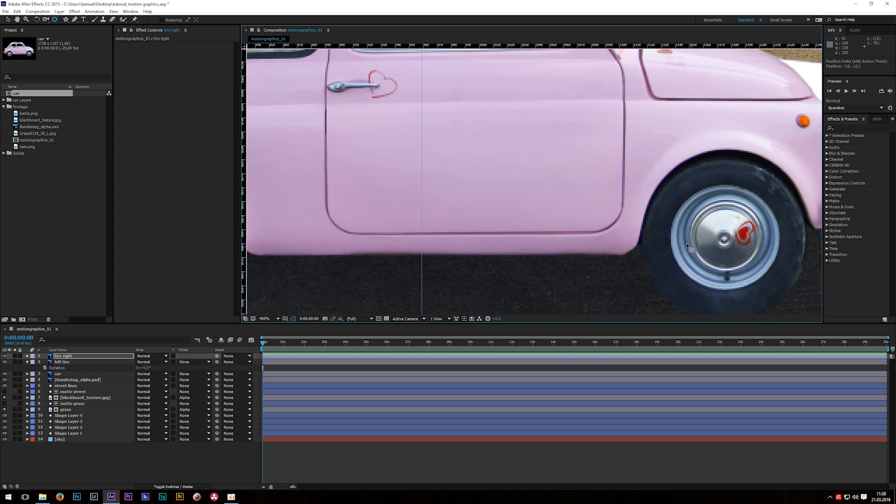
Step: Fit the composition in view and rotate the tire right layer to 333° around its hub
left_click(278, 318)
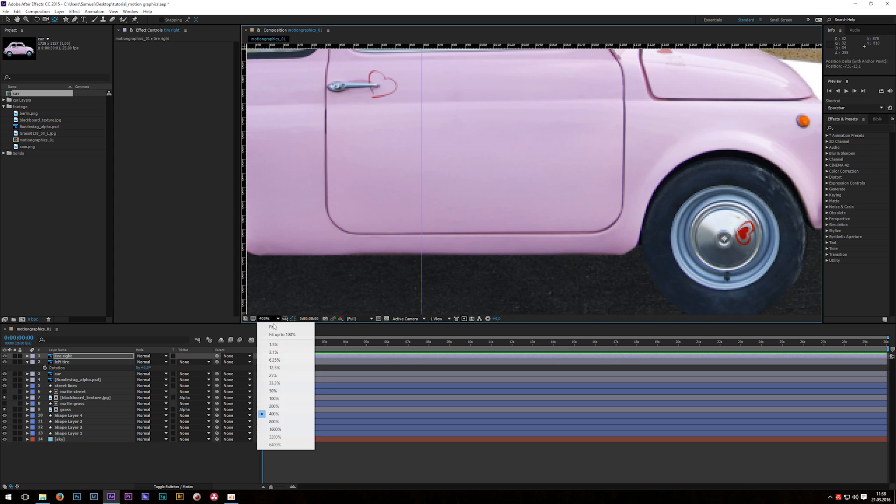
left_click(270, 329)
left_click(70, 356)
key("r")
left_click_drag(139, 362, 531, 261)
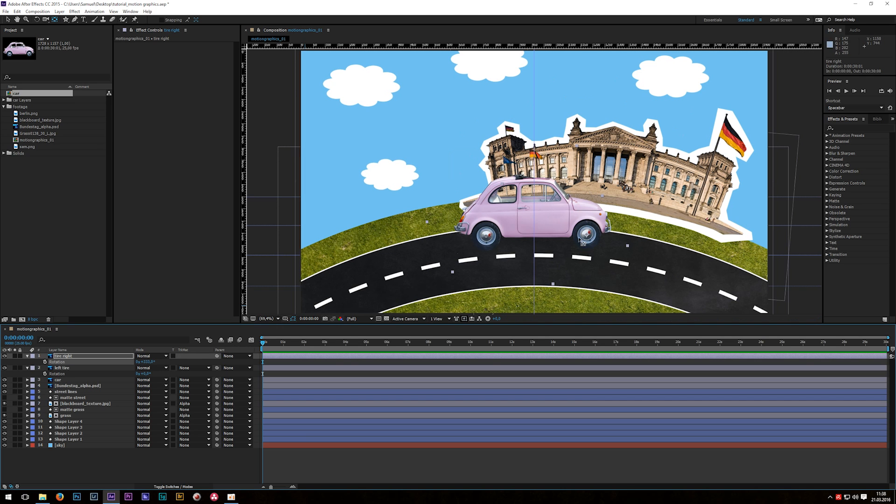
Step: Add rotation keyframes to both tire layers at the start of the composition and set their rotation to 0°
scroll(560, 241, "up", 3)
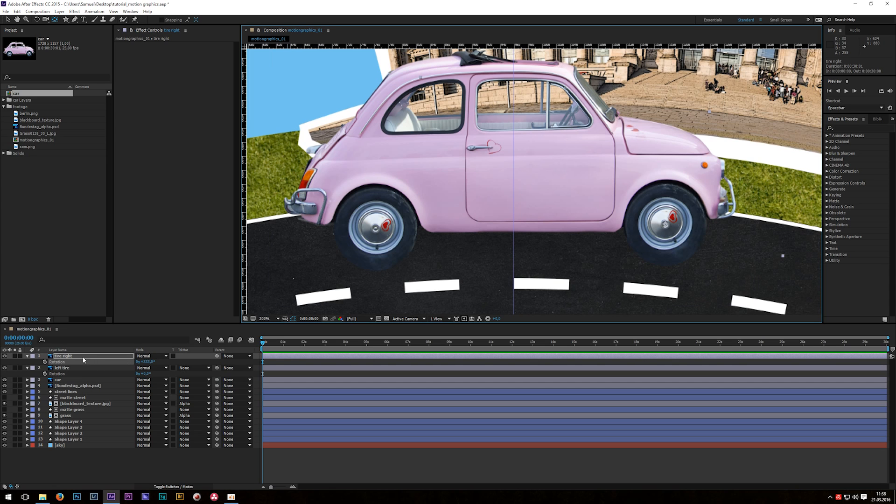
left_click(80, 357)
left_click(67, 369, "shift")
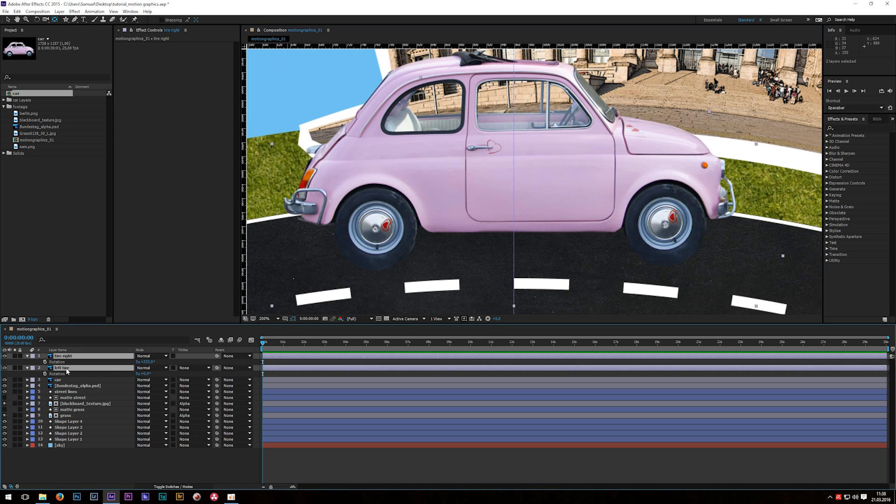
key("alt+shift+r")
left_click(150, 362)
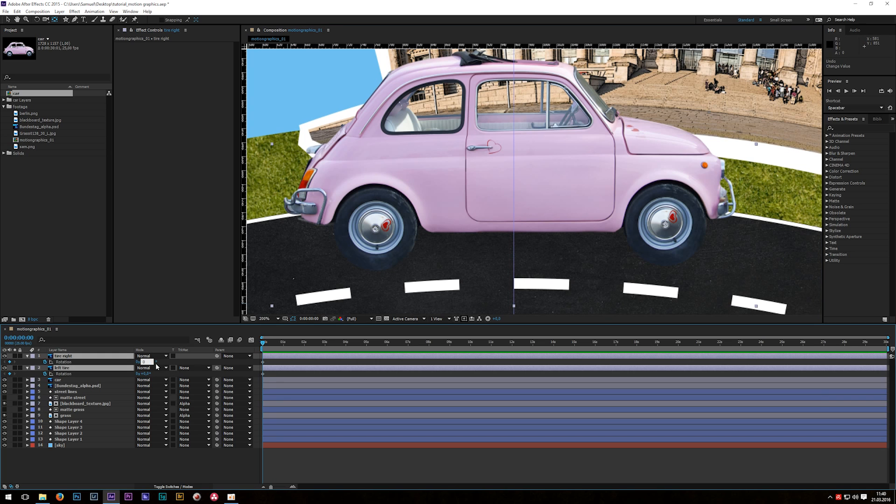
key("Return")
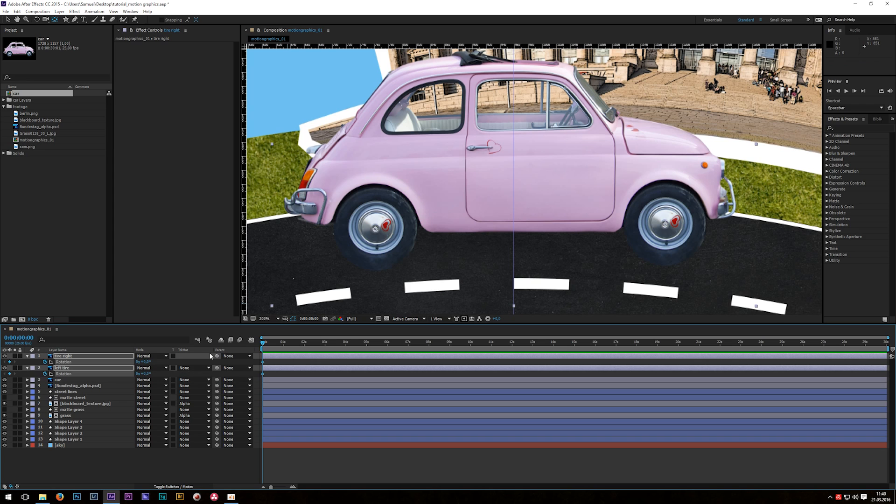
Step: Keyframe one full rotation (1x+0,0°) for both tire layers at 15 frames and scrub through the spinning wheels
key("space")
left_click(139, 362)
mouse_move(275, 345)
left_mouse_down()
mouse_move(256, 345)
mouse_move(290, 340)
mouse_move(264, 342)
left_mouse_up()
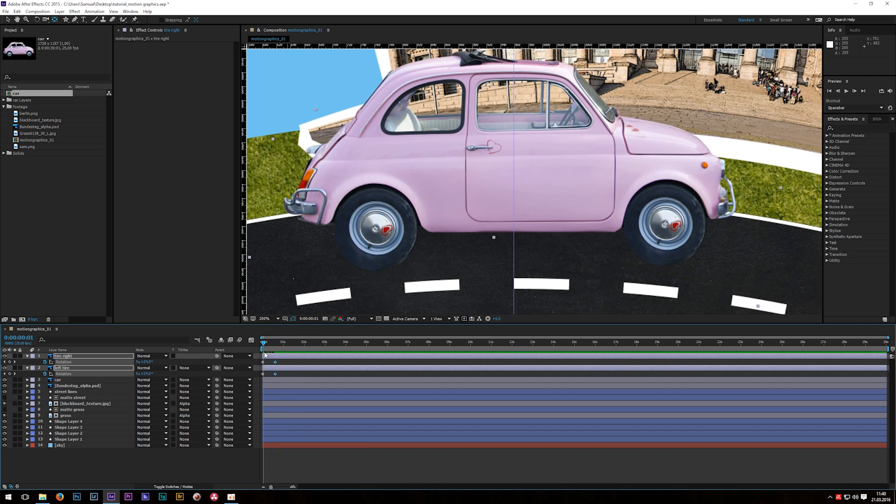
key("space")
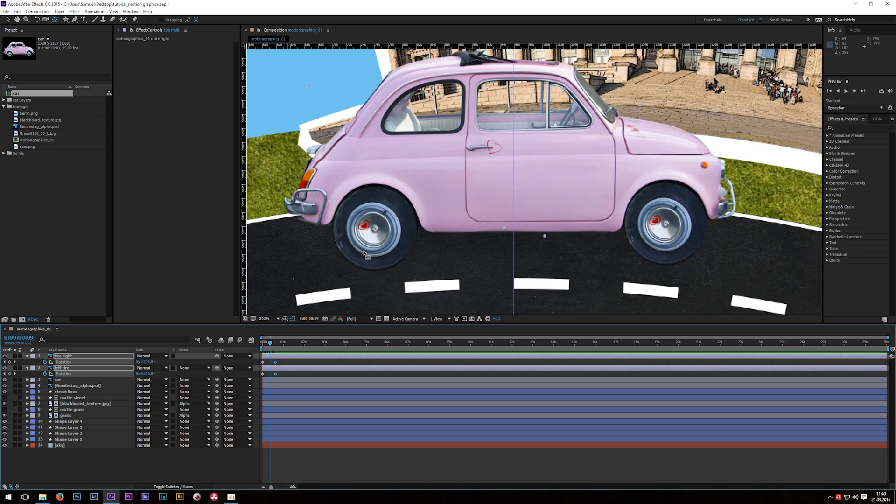
left_click(273, 344)
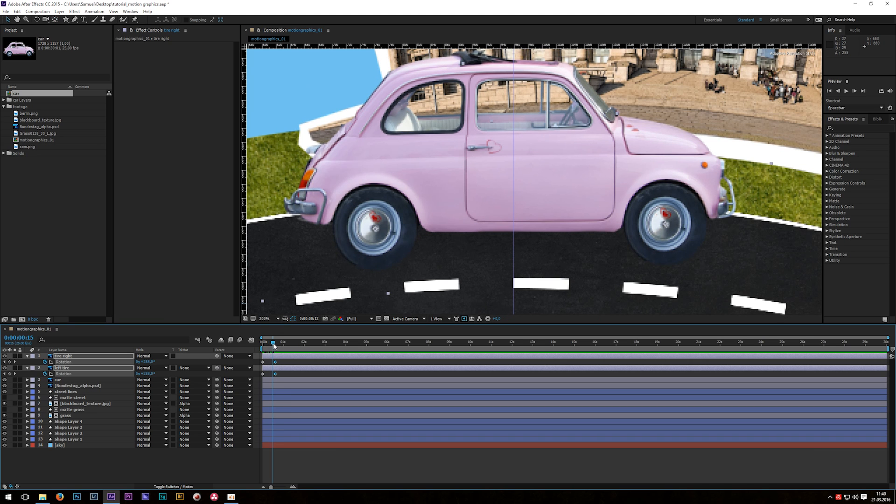
left_click_drag(275, 345, 280, 347)
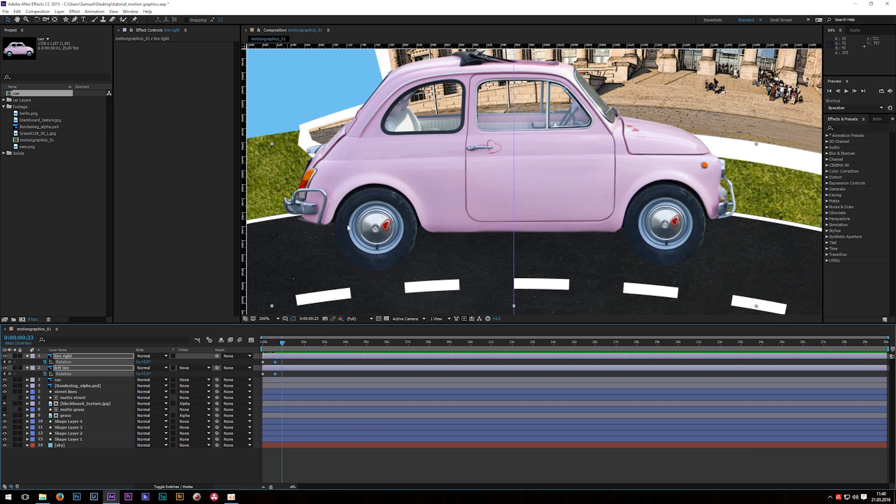
Step: Add the expression loopOut("cycle") to the tire right layer's rotation and copy the expression text
key("ctrl+z")
left_click(45, 362, "alt")
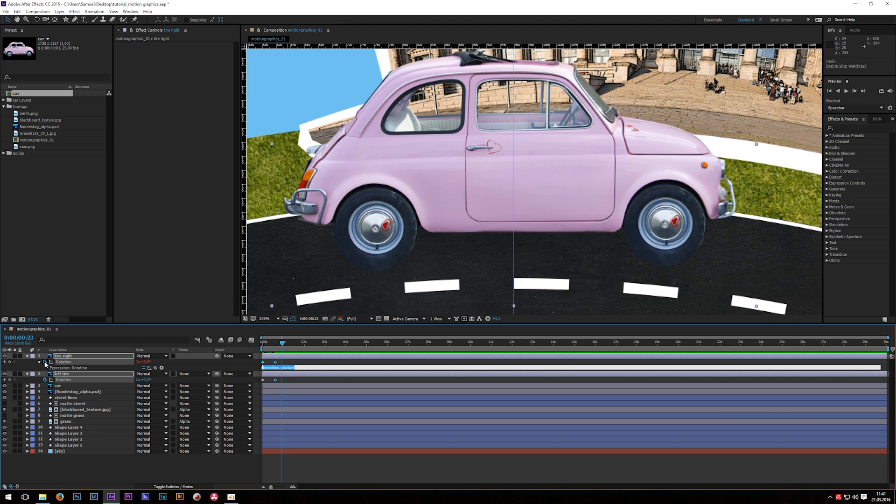
key("BackSpace")
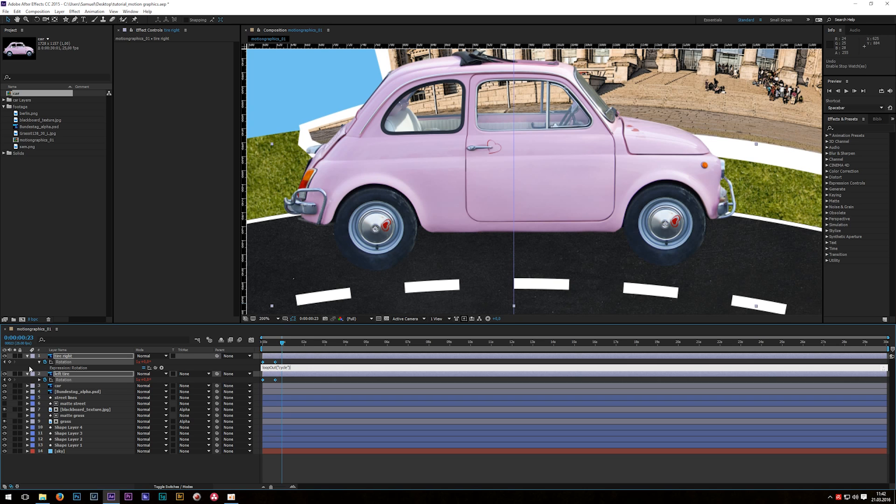
key("ctrl+a")
key("ctrl+c")
left_click(173, 370)
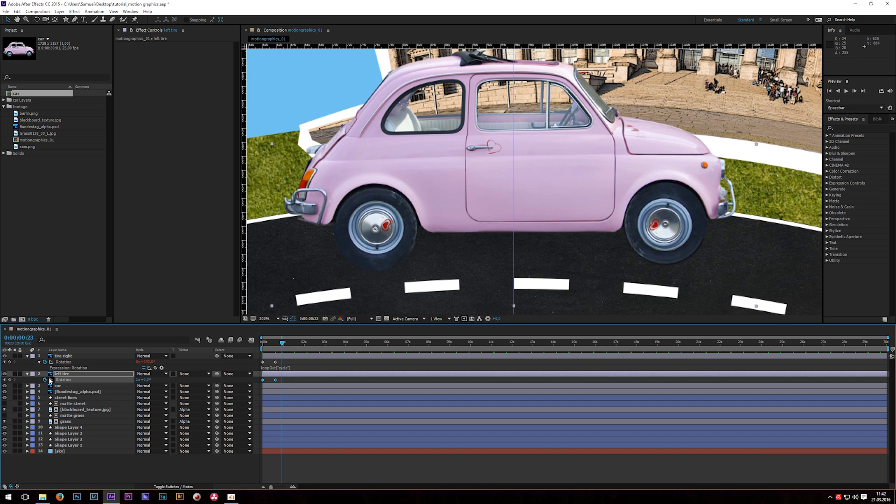
Step: Paste the loopOut("cycle") expression into the left tire layer's rotation and preview the continuously turning wheels
left_click(45, 380, "alt")
key("ctrl+v")
left_click(288, 343)
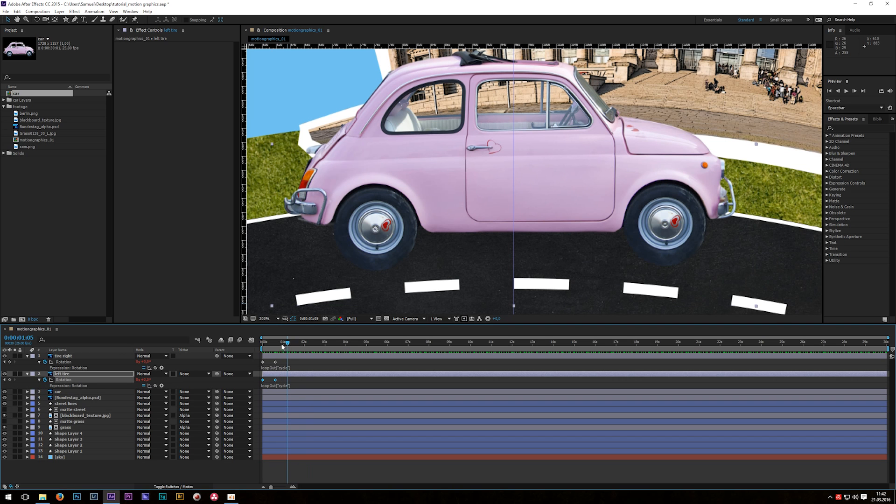
key("space")
left_click_drag(316, 345, 446, 345)
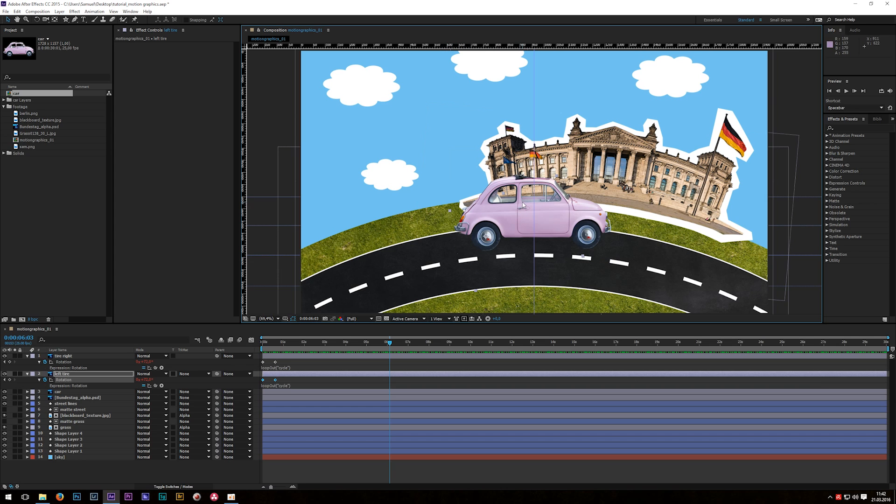
Step: Collapse the tire layers' animated properties and parent the grass layer to the matte grass layer
key("u")
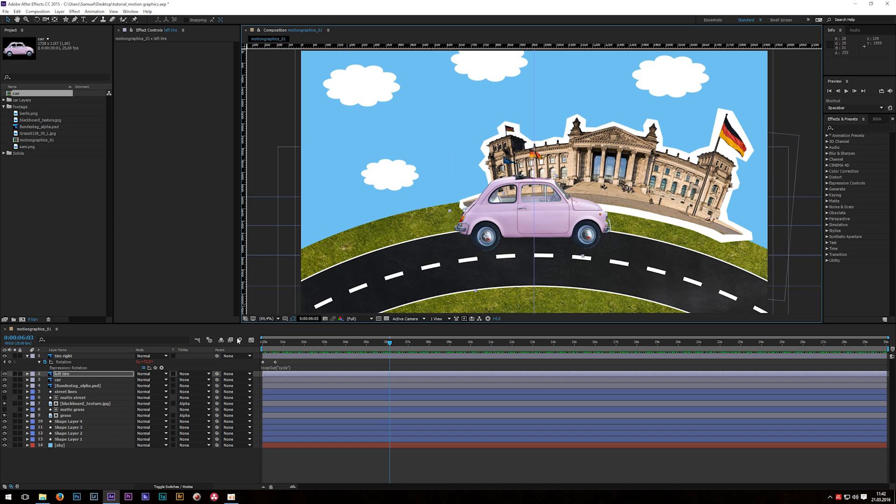
left_click(150, 480)
key("u")
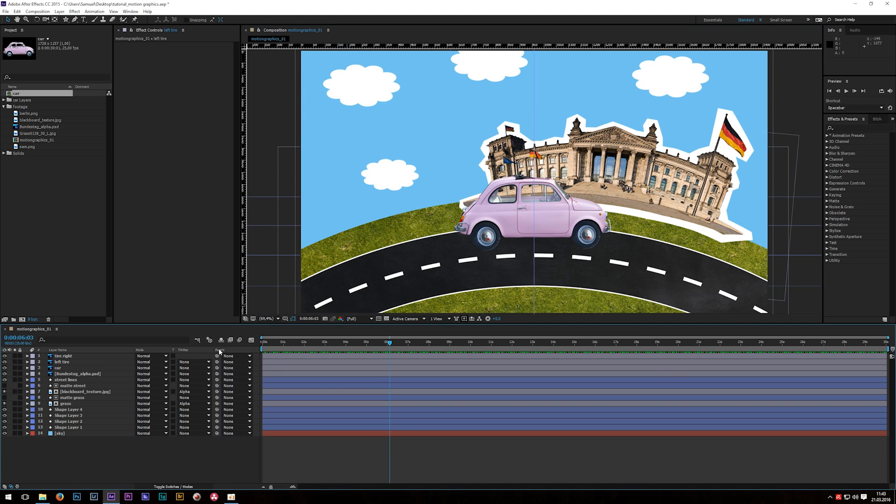
left_click(65, 404)
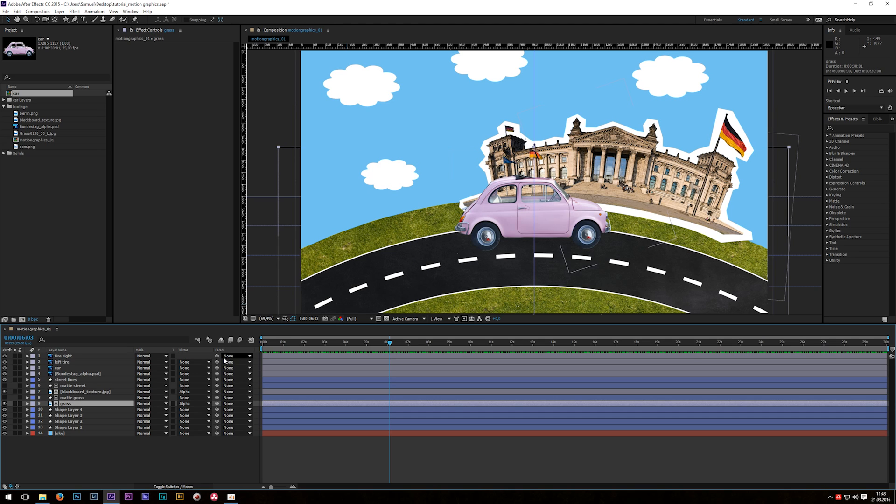
left_click_drag(218, 406, 84, 400)
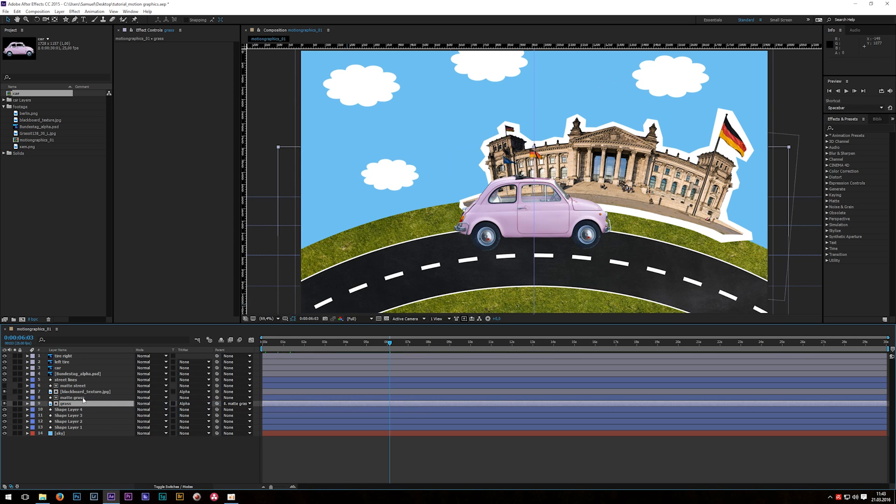
Step: Rename the matte grass layer as "matte grass controller"
left_click(87, 398)
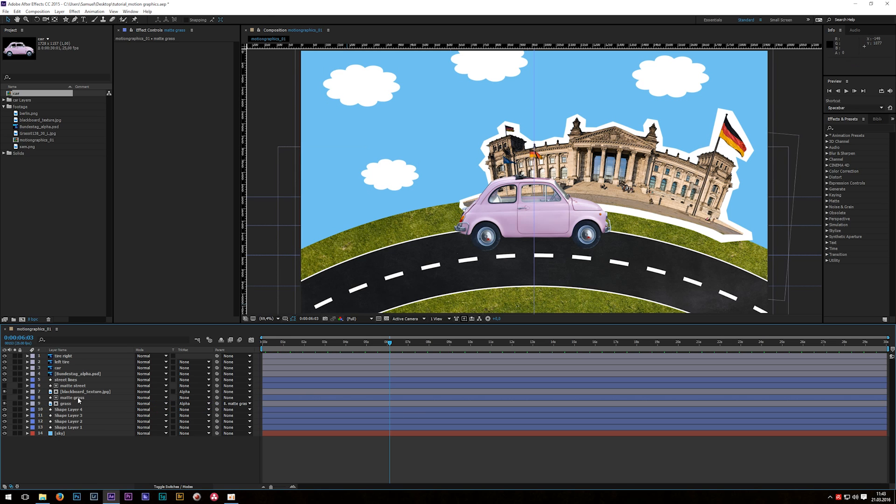
left_click(78, 397)
key("Return")
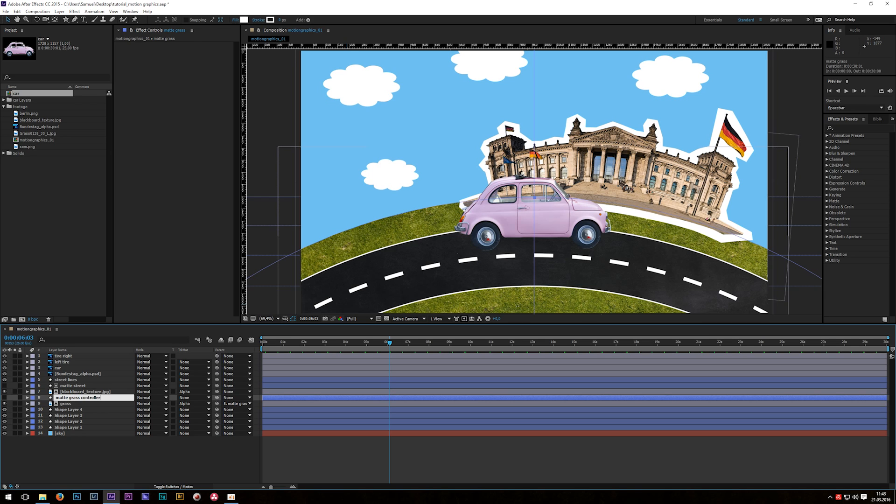
key("Return")
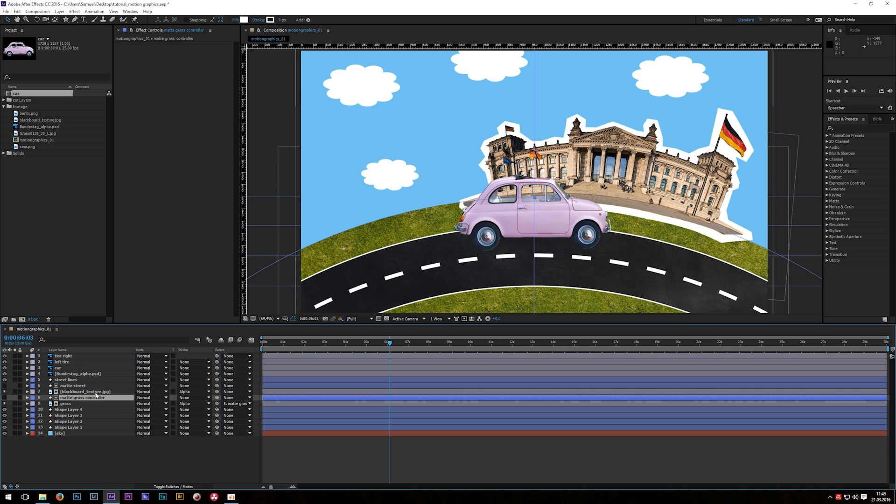
Step: Parent the street lines and blackboard_texture.jpg layers to the matte street layer
left_click(90, 392)
left_click(70, 380, "ctrl")
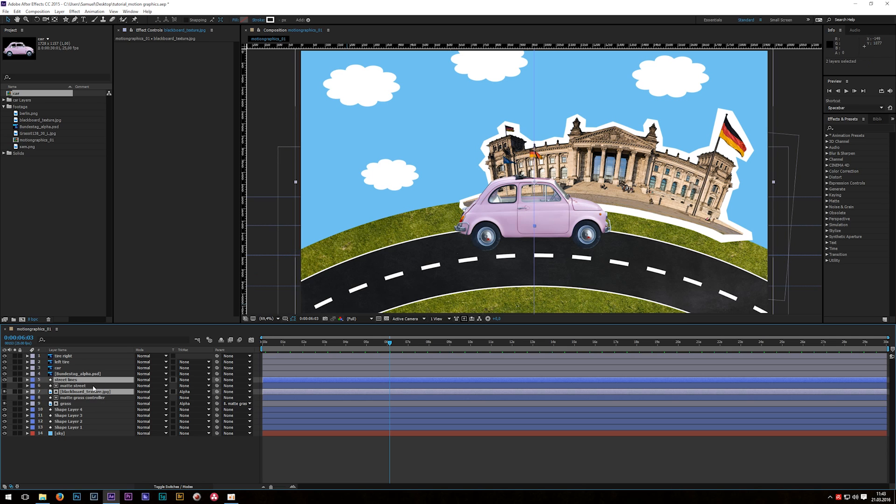
left_click_drag(217, 379, 94, 386)
Step: Rename the matte street layer as "matte street controller"
left_click(77, 386)
key("Return")
key("End")
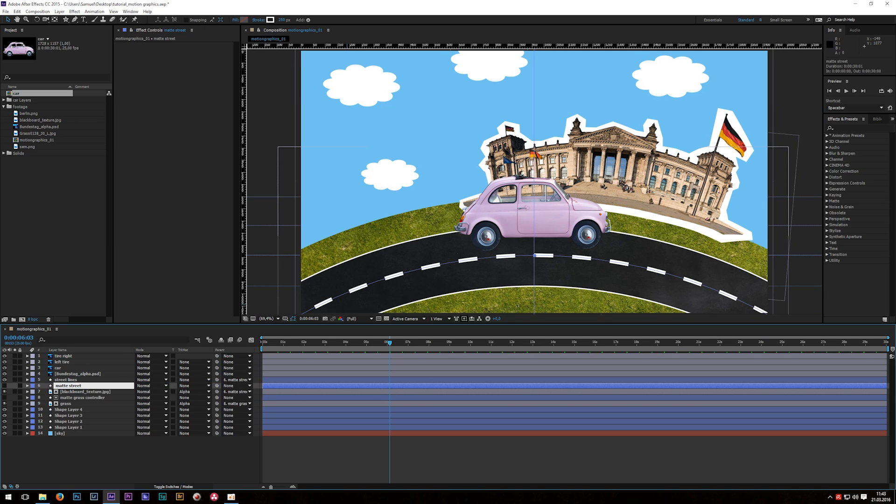
key("Return")
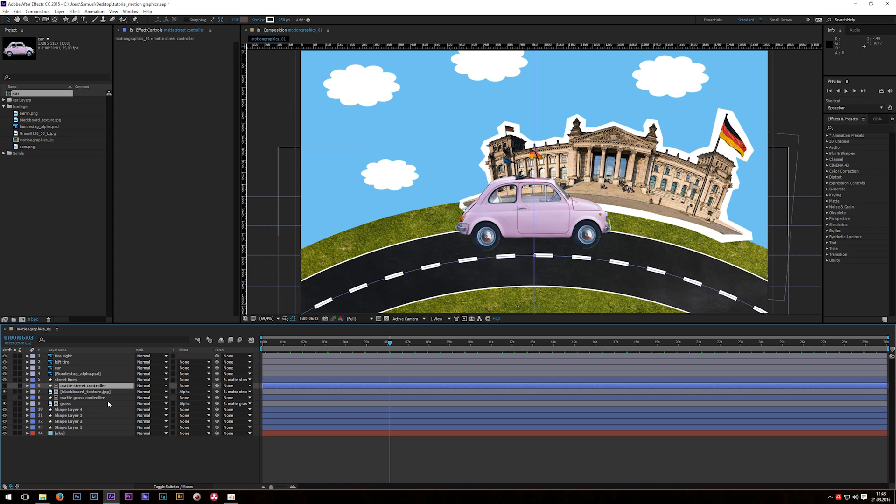
Step: Try moving the matte street controller in the composition to test its parented layers, and undo the move
left_click(100, 446)
key("comma")
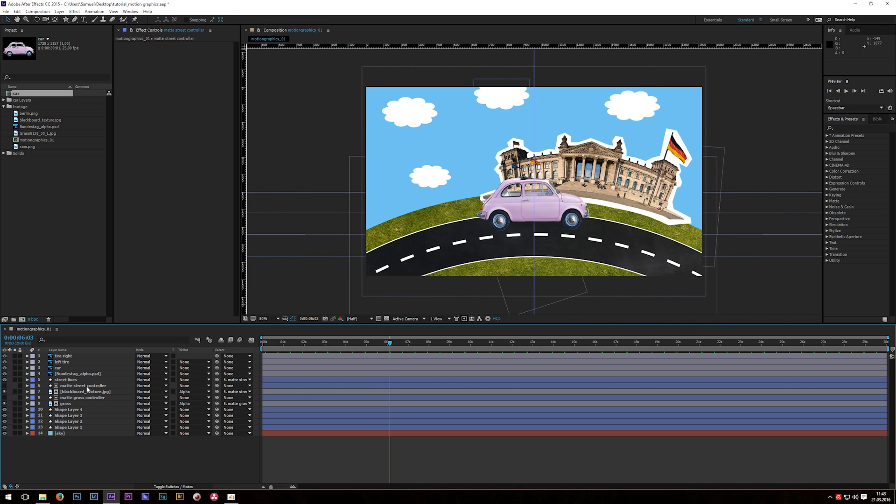
left_click(84, 388)
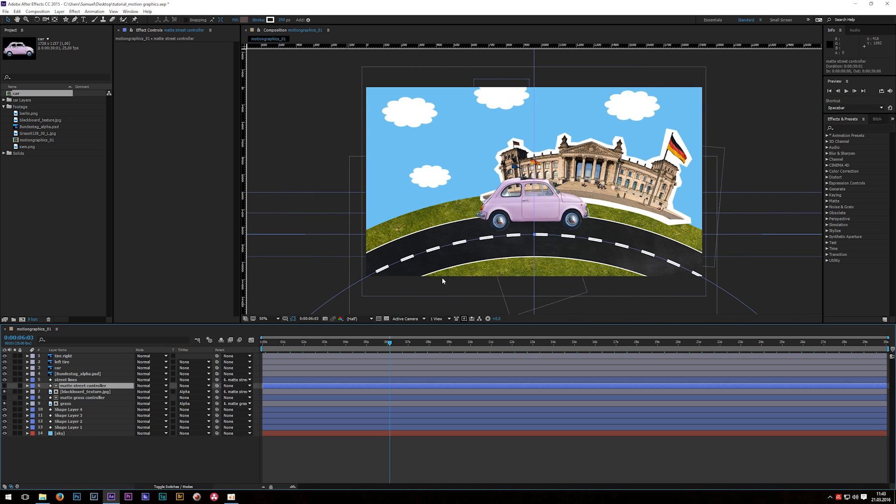
left_click_drag(443, 250, 391, 217)
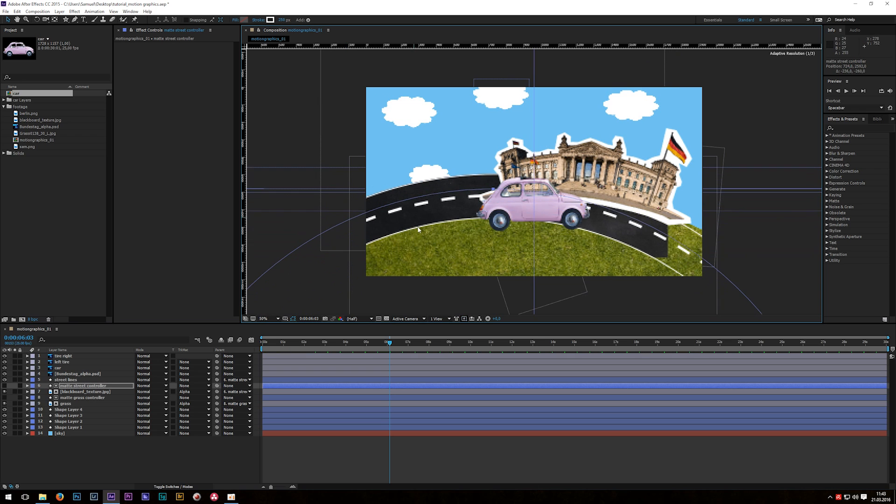
key("ctrl+z")
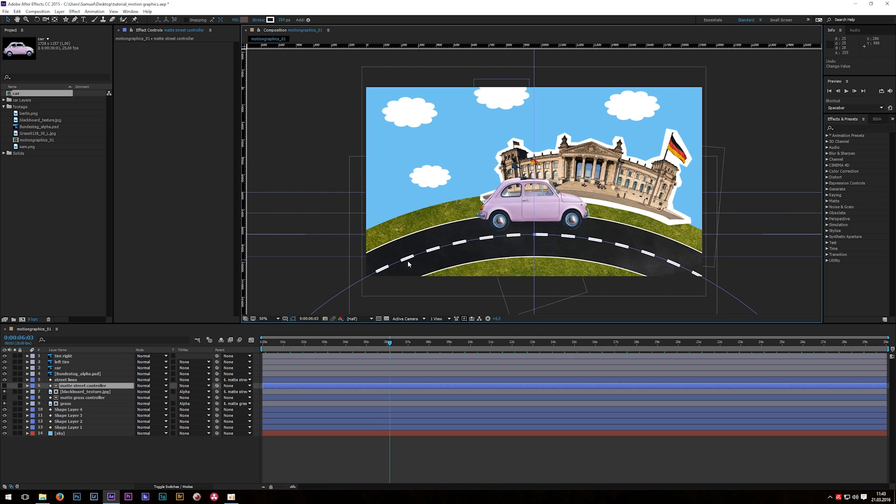
left_click(125, 458)
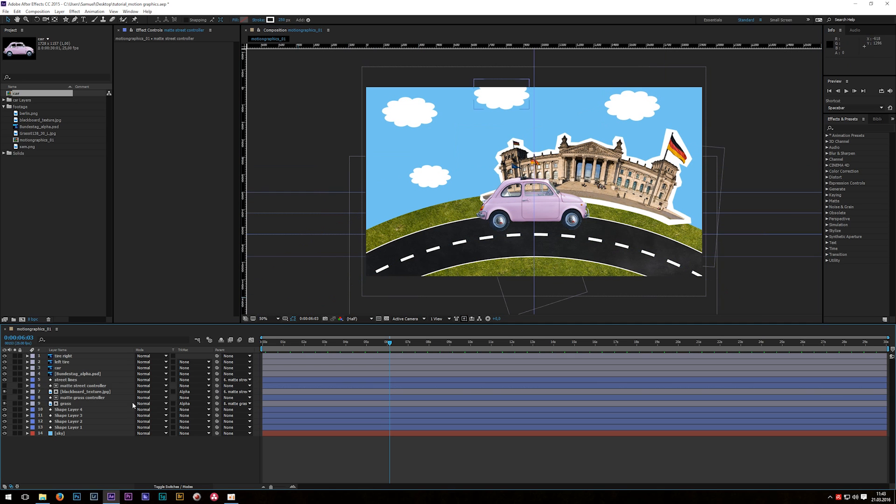
Step: Parent the tire right and left tire layers to the car layer
left_click(65, 361)
left_click(112, 356, "shift")
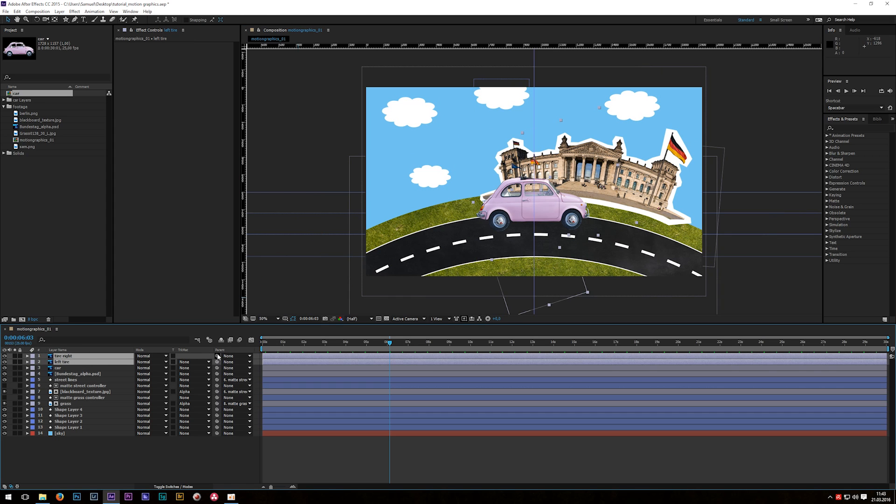
left_click_drag(218, 358, 97, 367)
left_click(125, 450)
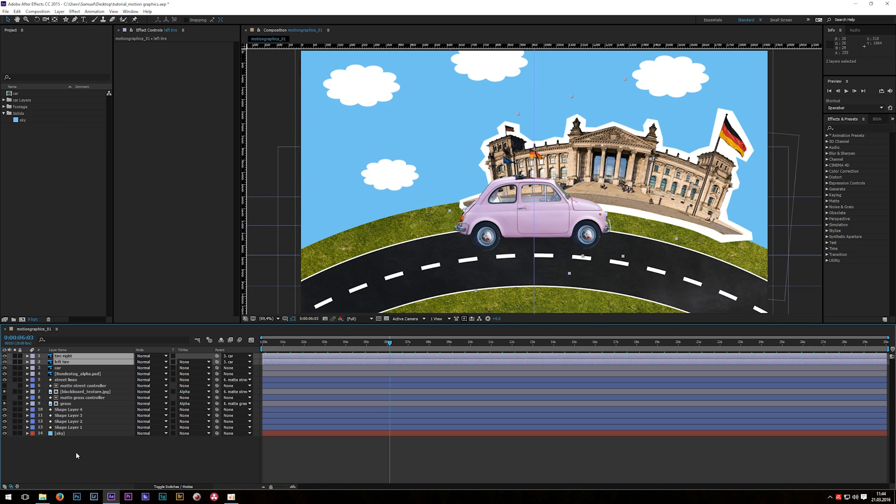
Step: Create a null object in the composition and rename it as "car controller"
right_click(77, 451)
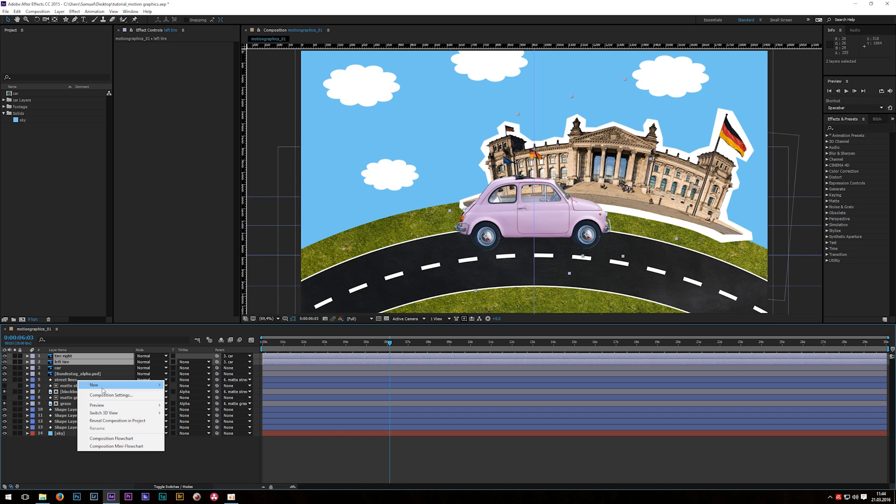
mouse_move(103, 391)
left_click(189, 423)
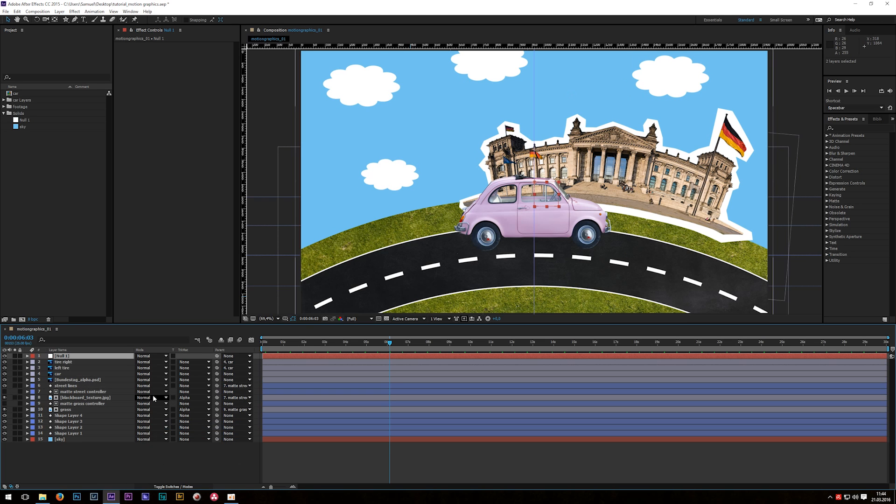
key("Return")
type("car controll")
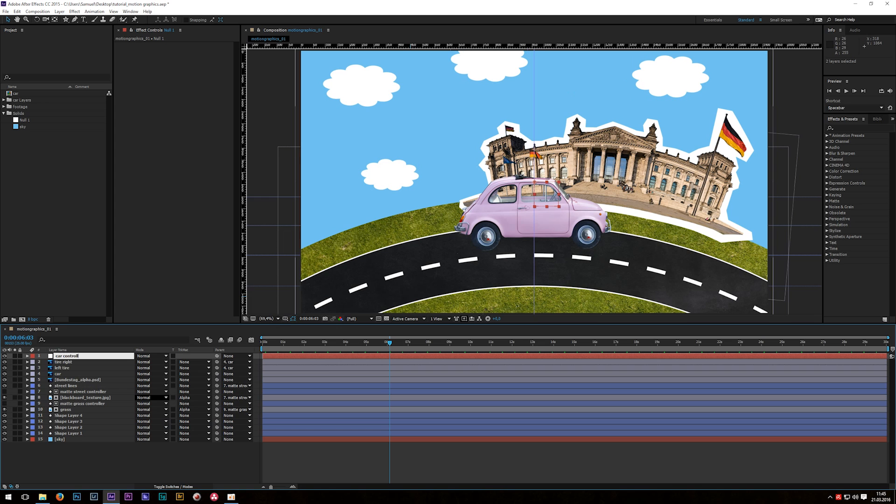
type("er")
key("Return")
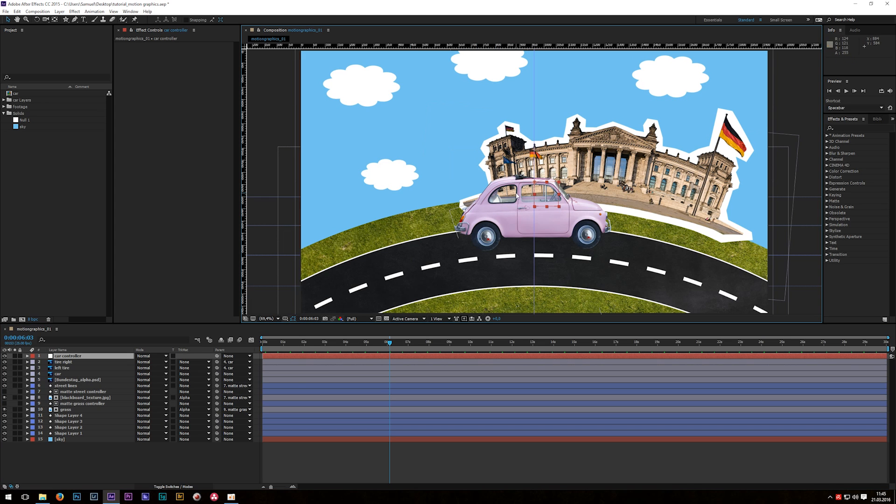
Step: Move the car controller null straight down to the guide intersection below the composition, at the center of the curved street
scroll(529, 227, "down", 3)
left_click_drag(531, 243, 523, 187)
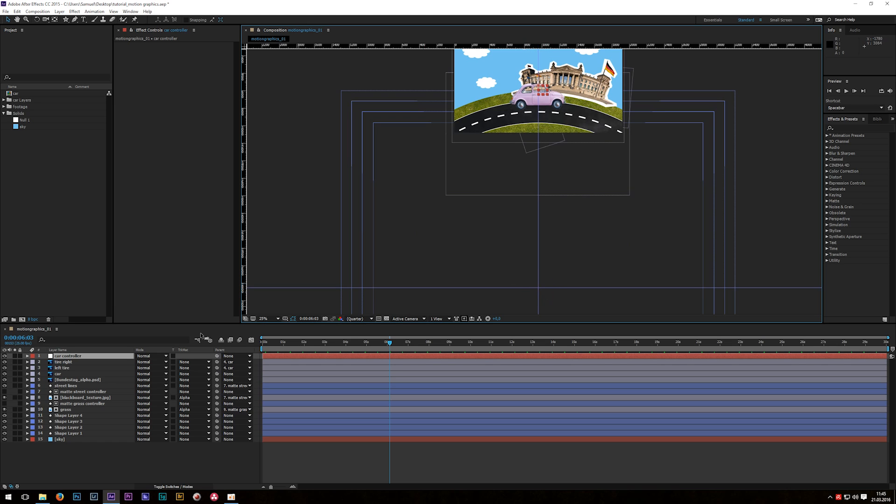
left_click_drag(538, 95, 496, 105)
scroll(527, 300, "up", 4)
key("space")
left_click_drag(496, 264, 508, 99)
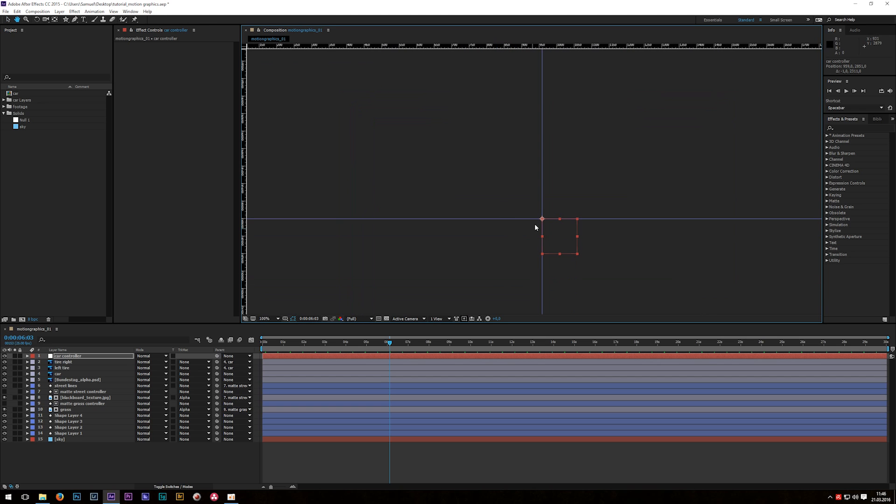
Step: Parent the car layer to the car controller layer
left_click(270, 319)
left_click(279, 332)
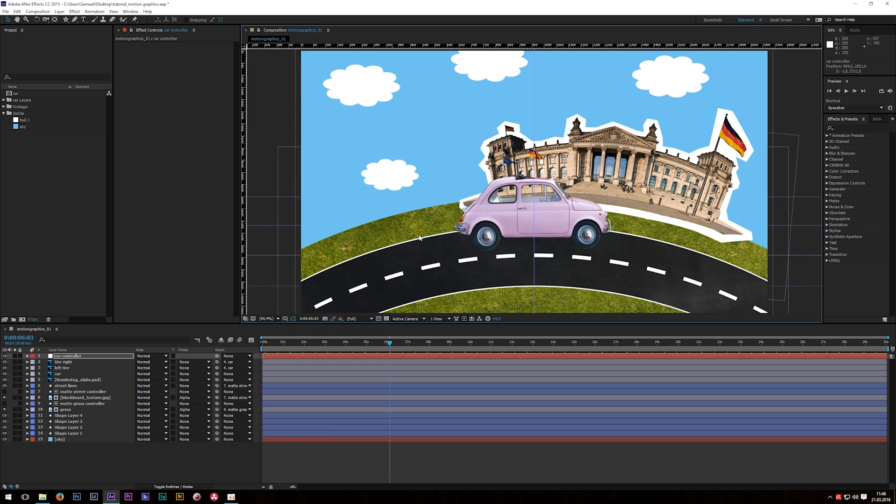
left_click(82, 374)
left_click_drag(217, 375, 89, 356)
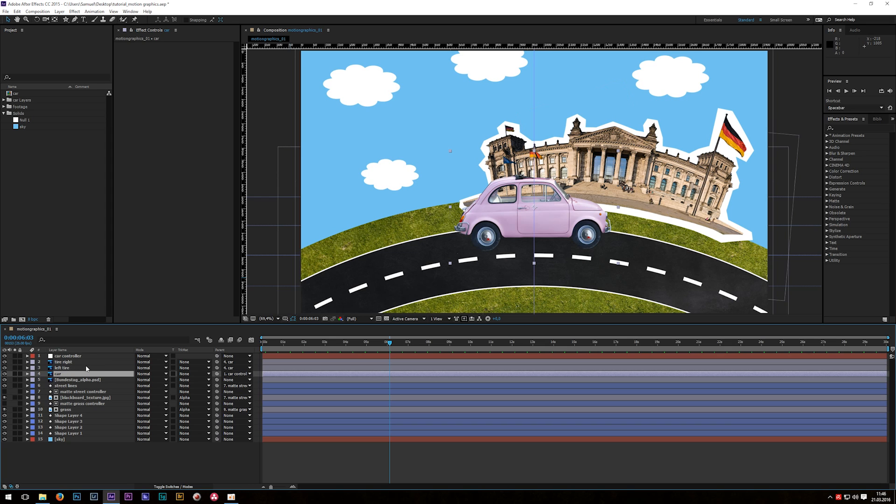
Step: Try rotating the car controller to test the car's travel along the street, and undo the rotation
left_click(112, 356)
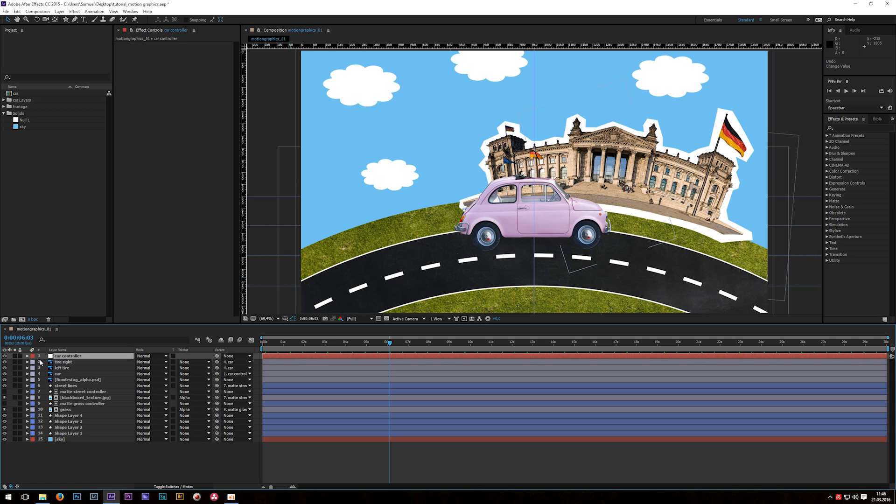
key("r")
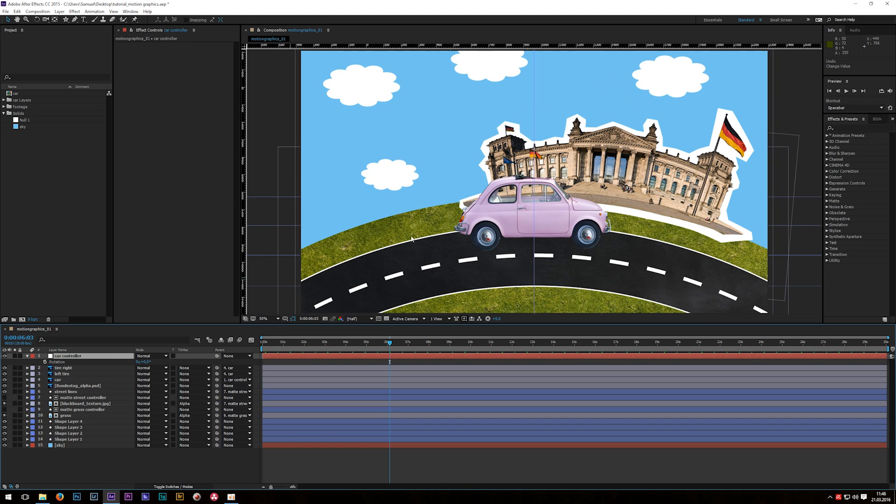
key("comma")
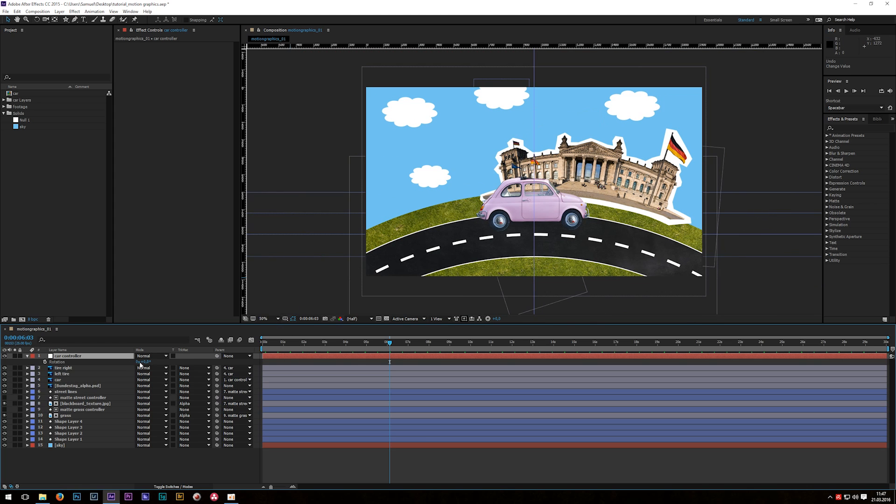
left_click_drag(149, 362, 172, 356)
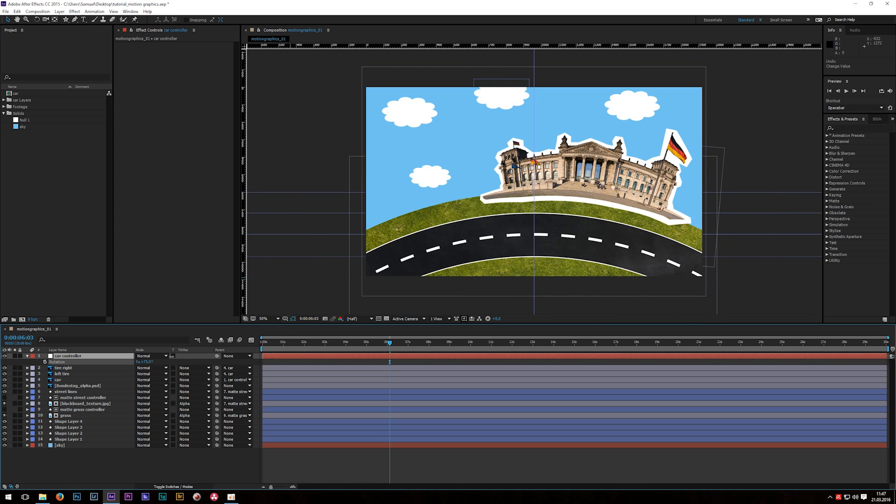
left_click_drag(225, 340, 251, 341)
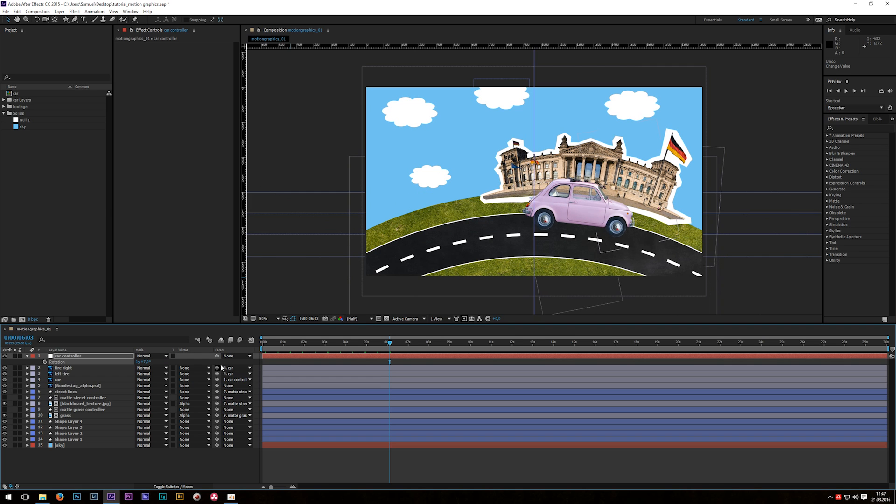
key("ctrl+z")
Step: Set a rotation keyframe on the street lines layer at 0:00:00:00
left_click(272, 319)
left_click(271, 328)
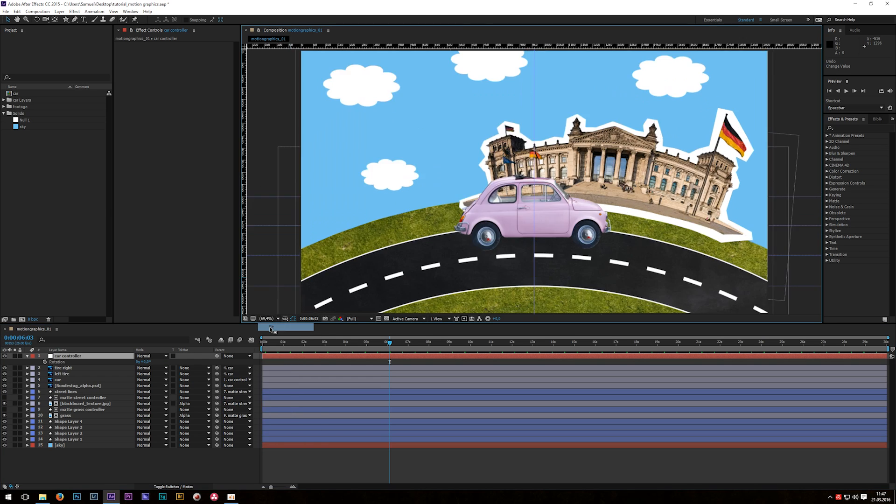
left_click(269, 348)
key("space")
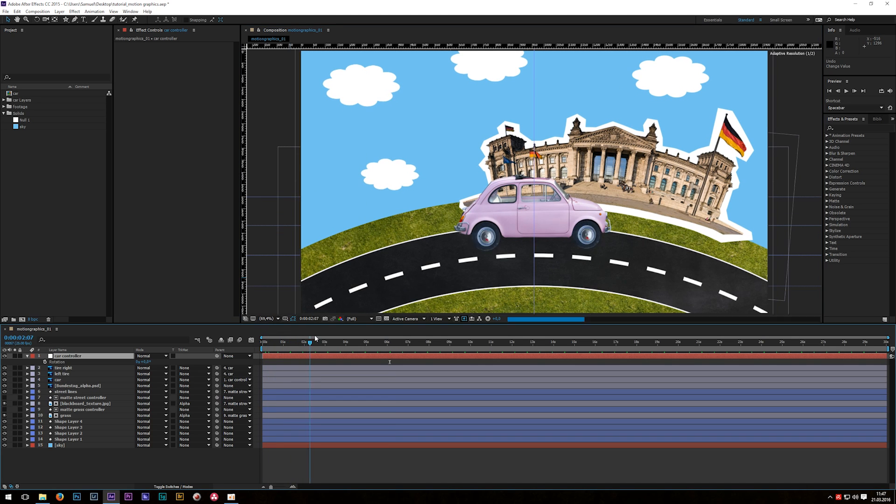
key("space")
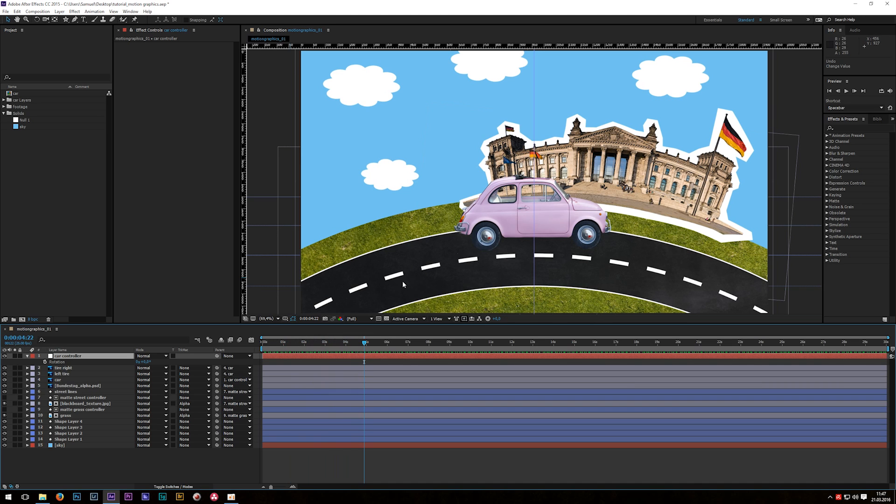
left_click_drag(272, 345, 249, 346)
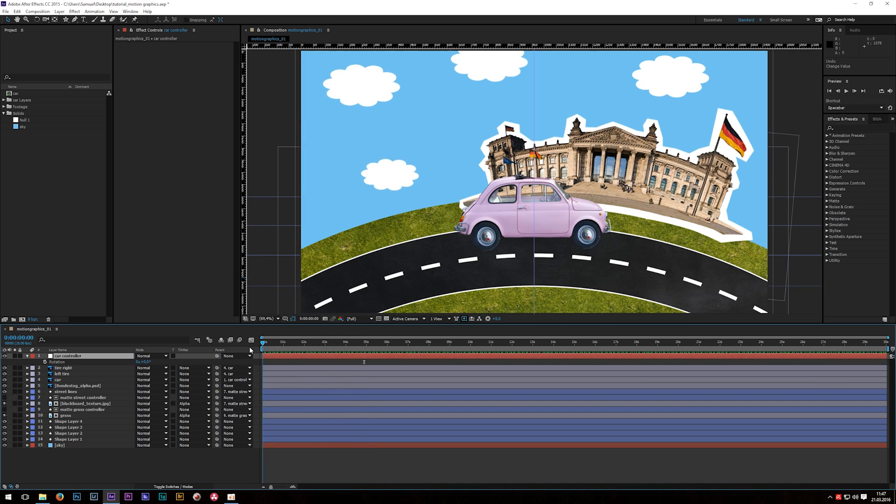
left_click(71, 394)
key("r")
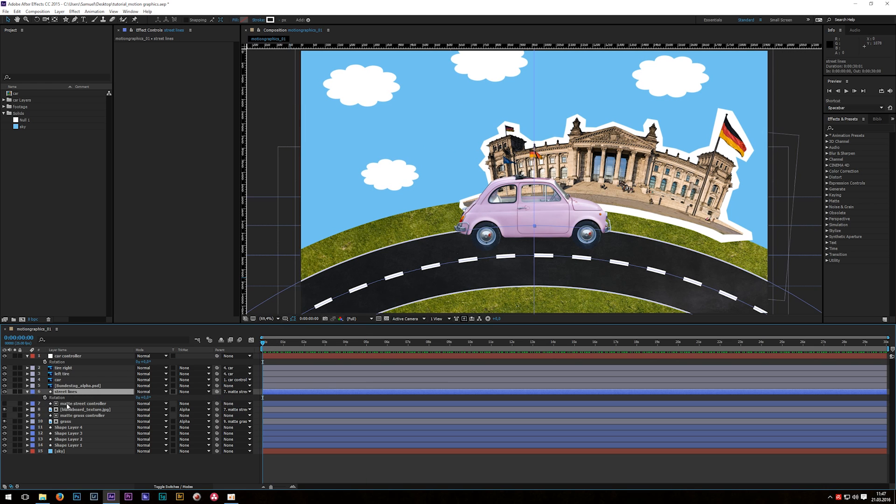
left_click(44, 397)
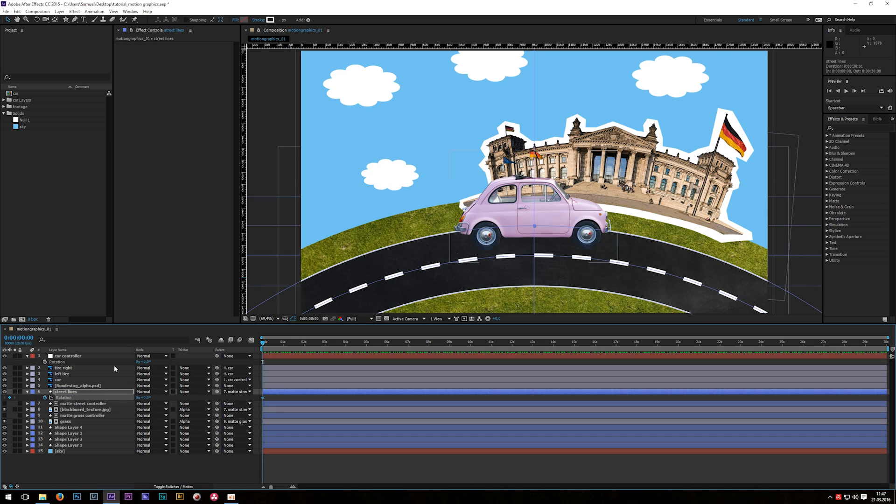
Step: Set the street lines layer's rotation to -1 full revolution at 0:00:00:15
key("space")
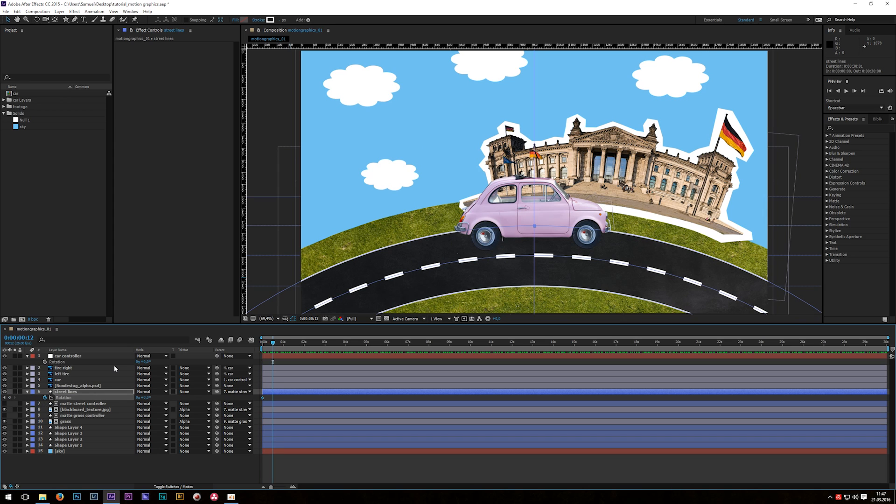
left_click(138, 397)
type("-1")
key("Return")
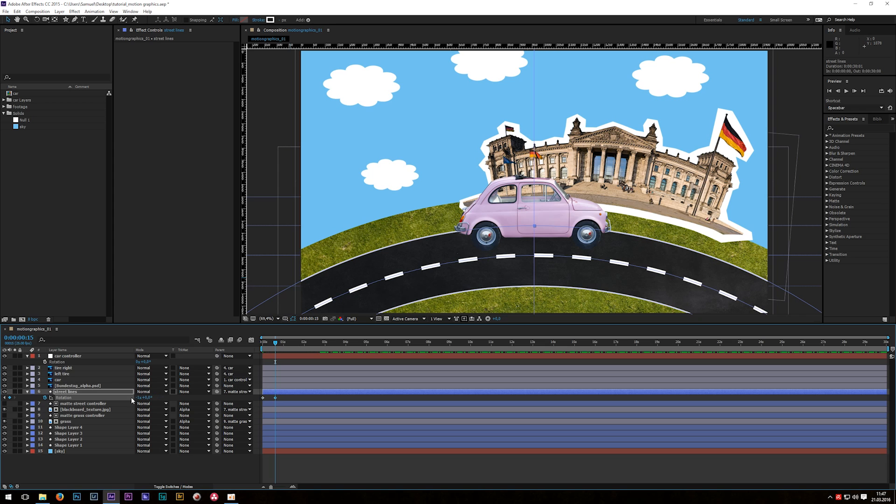
Step: Add the expression loopOut("cycle") to the street lines layer's rotation and preview the looping animation
left_click(45, 398, "alt")
type("loopOut(\"cycle\")")
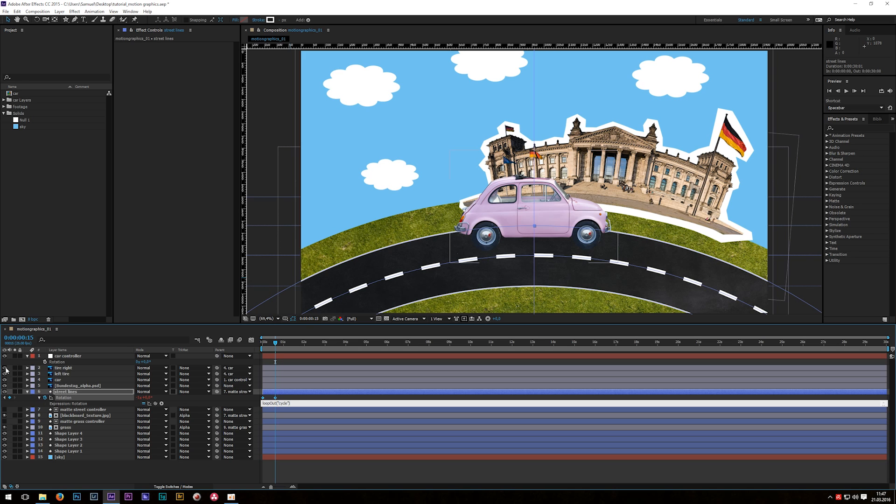
key("Return")
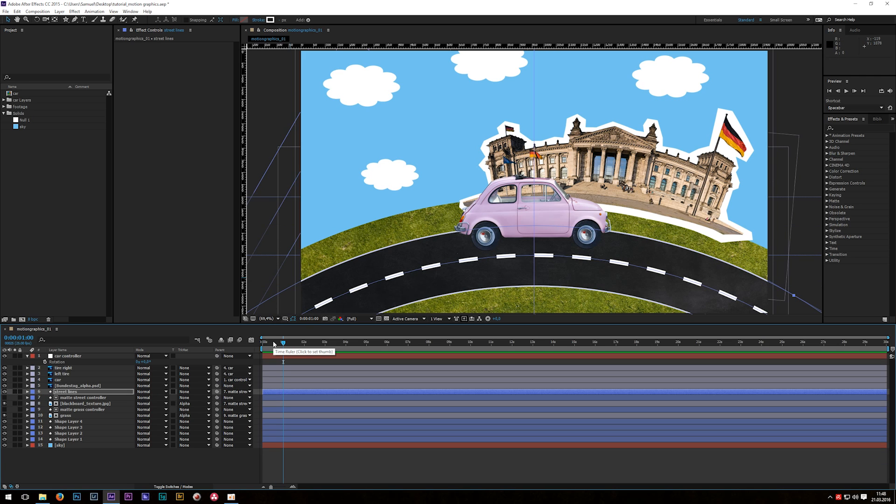
key("space")
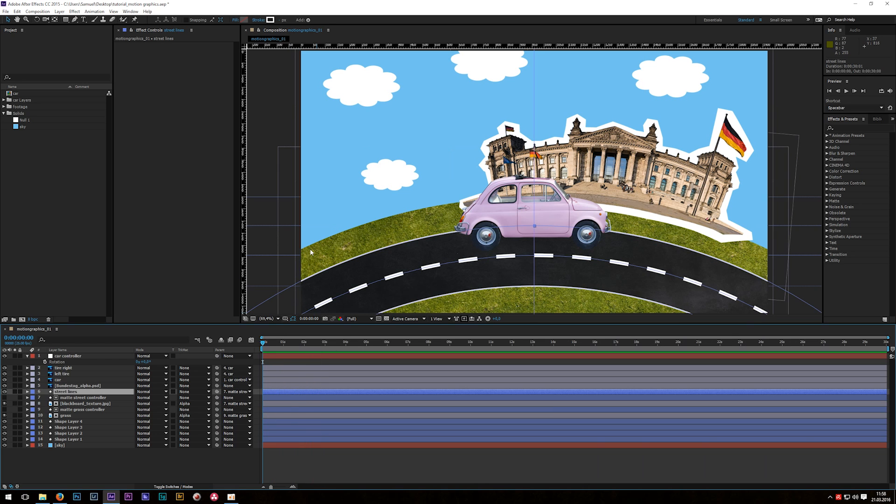
key("space")
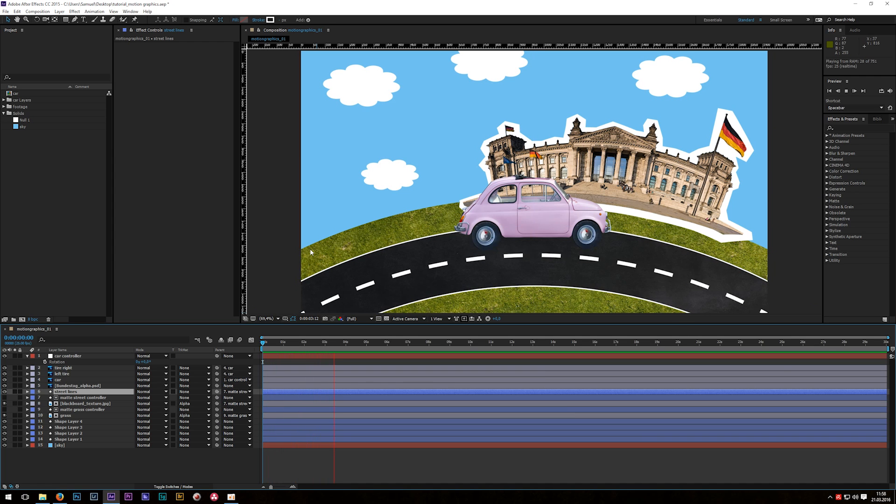
key("space")
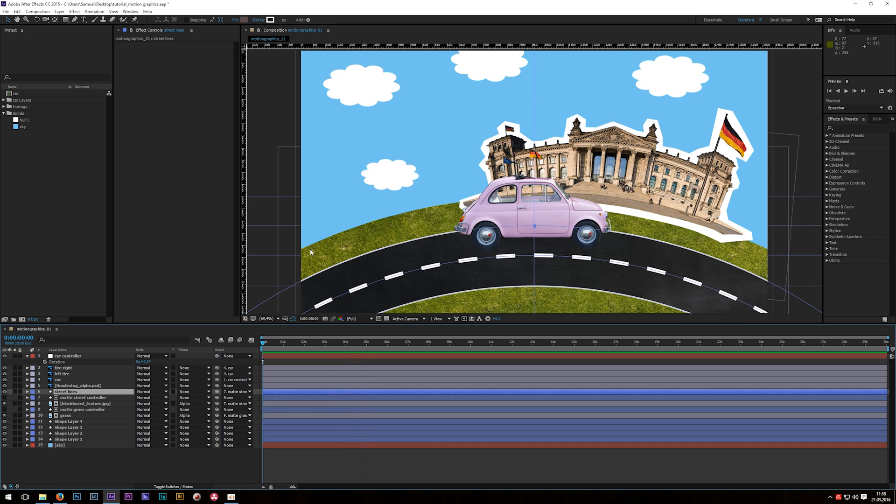
Step: Move the street lines layer's second rotation keyframe to 0:00:01:00 and preview the slower loop from the start
key("u")
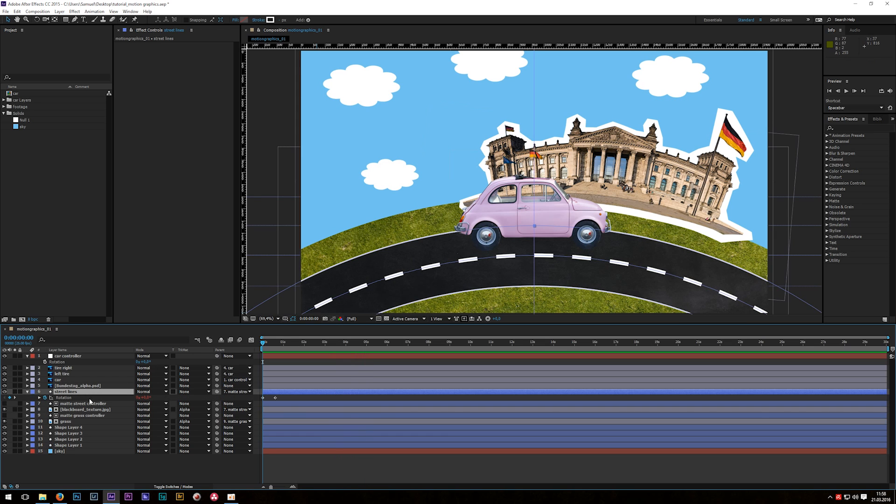
key("k")
key("shift+Page_Down")
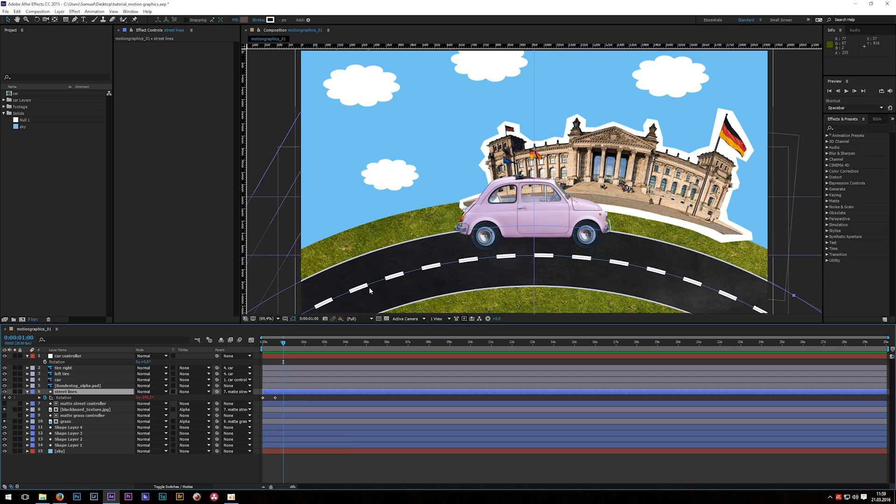
left_click(275, 399)
left_click_drag(276, 398, 283, 399)
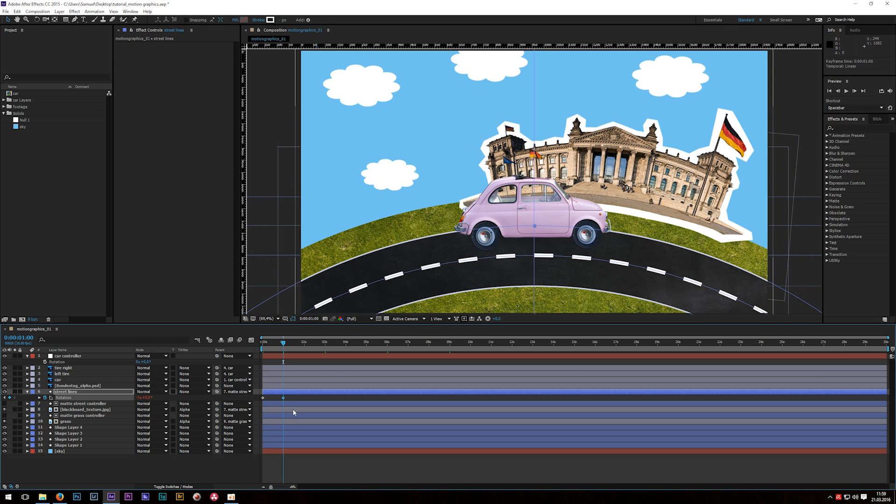
key("Home")
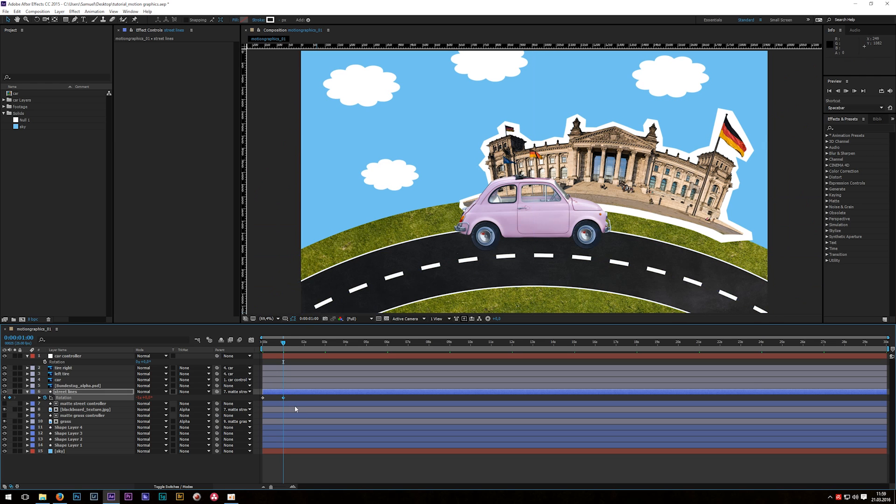
key("space")
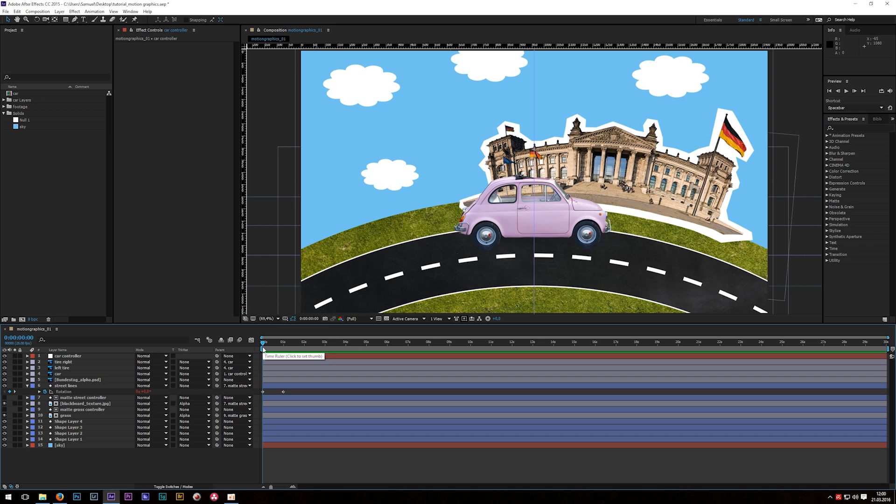
Step: Animate the car controller's rotation from -45° at 0:00:00:00 to -7° at 0:00:02:00
left_click(77, 356)
key("r")
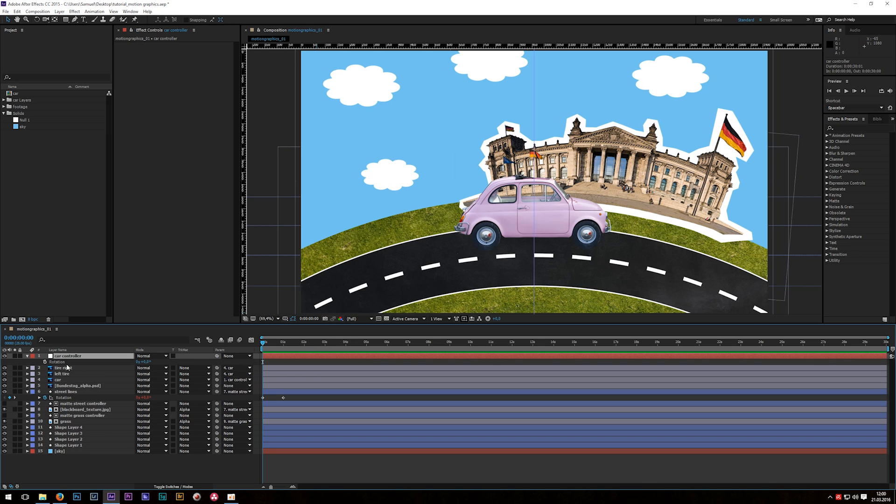
left_click(45, 362)
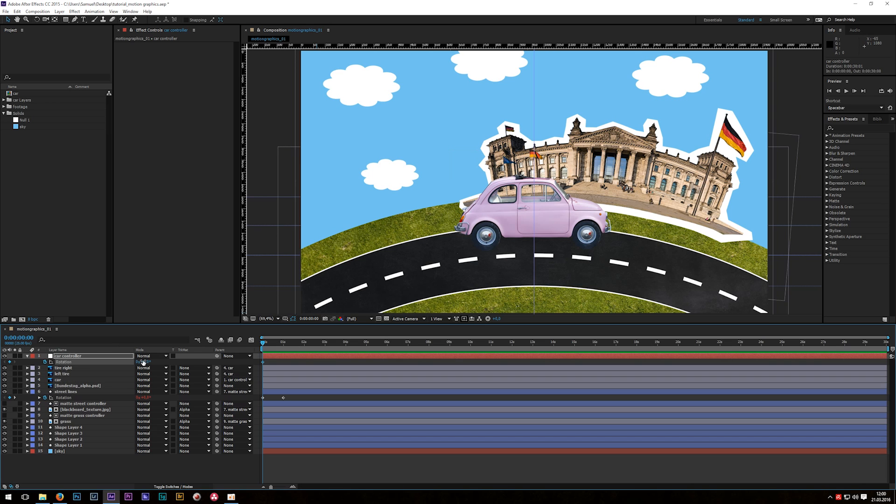
left_click_drag(146, 362, 134, 368)
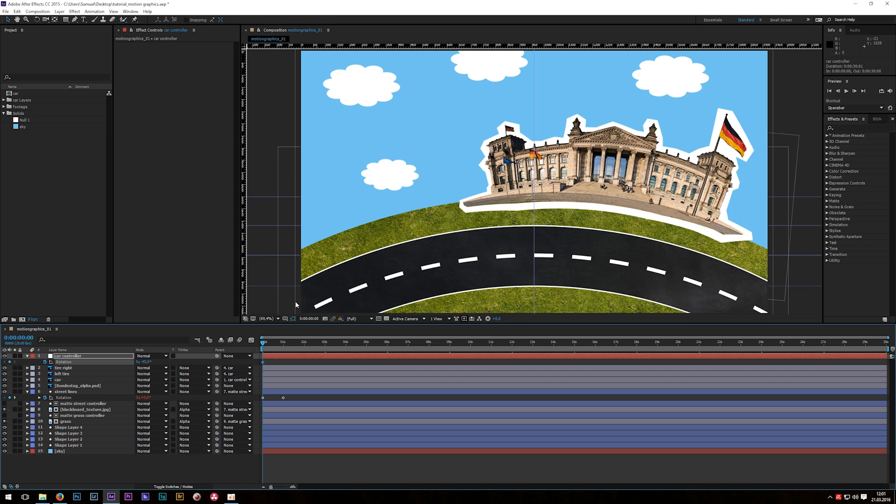
left_click(305, 343)
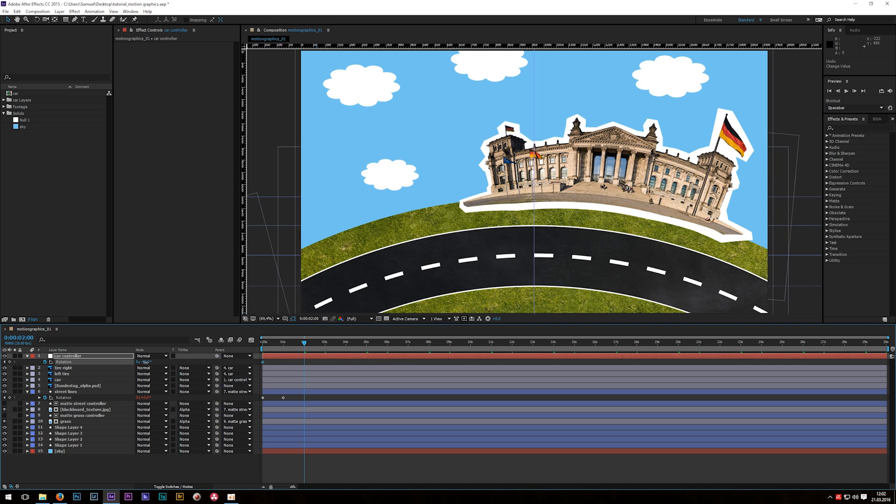
left_click_drag(146, 362, 160, 362)
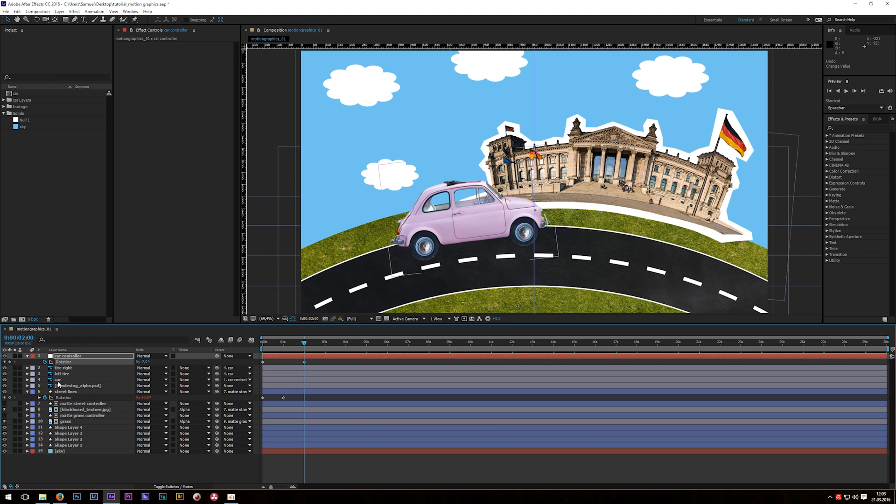
Step: Move the car layer's anchor point to the centre of its rear wheel with the Pan Behind tool
left_click(61, 381)
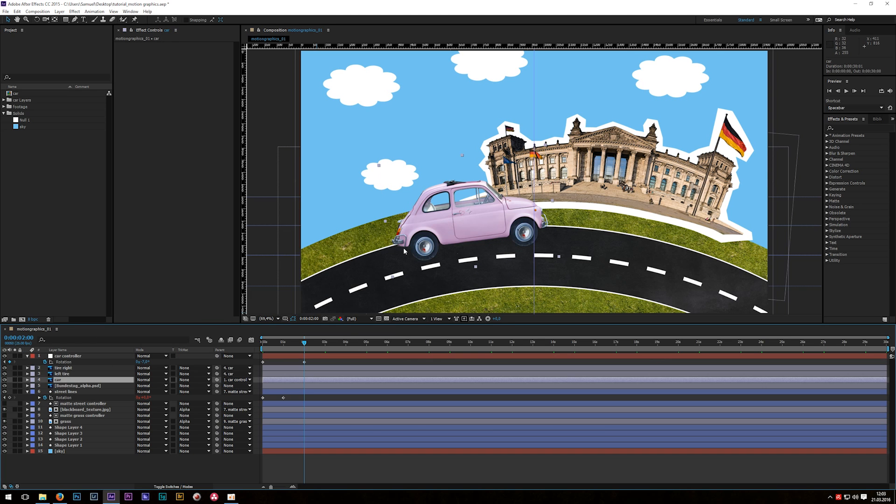
scroll(405, 251, "up", 3)
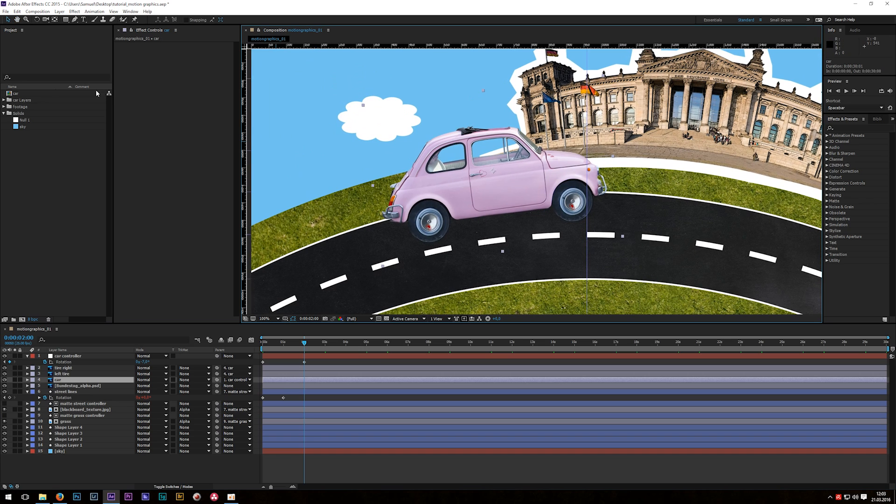
left_click(55, 20)
left_click(492, 181)
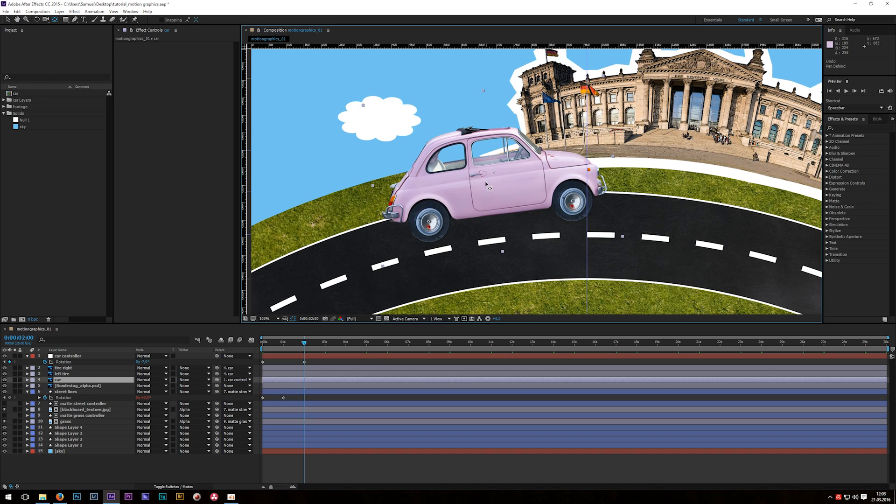
left_click_drag(493, 171, 432, 225)
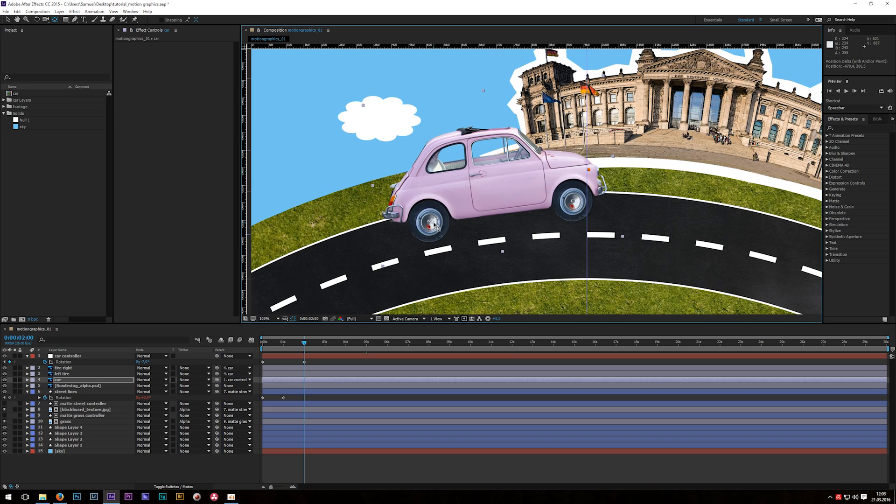
Step: Try tilting the car to -20° around its rear wheel and undo the rotation
left_click(63, 380)
key("r")
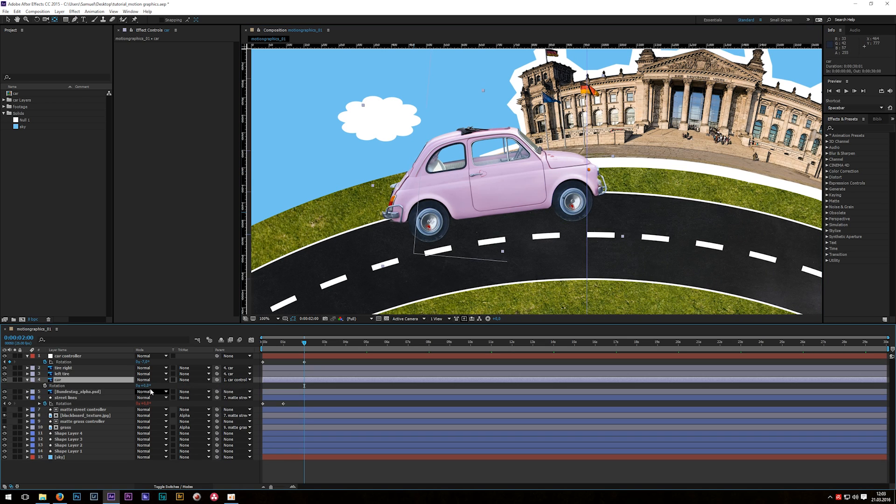
left_click_drag(147, 385, 138, 385)
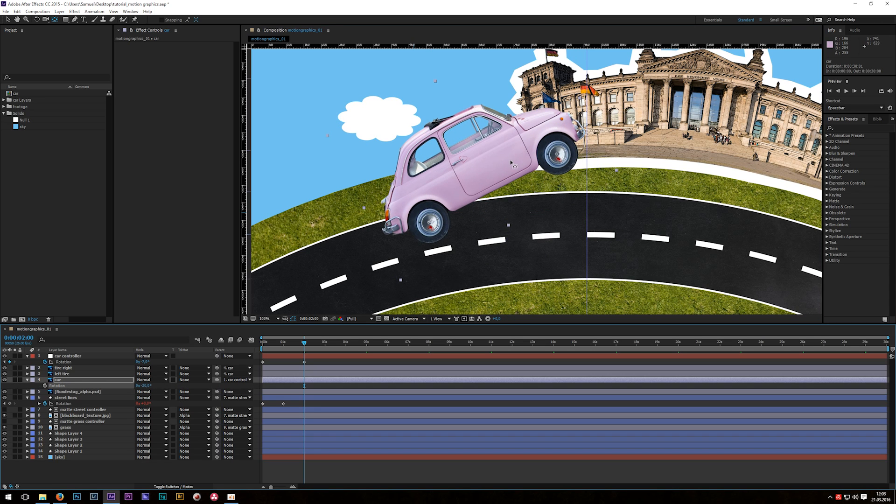
key("ctrl+z")
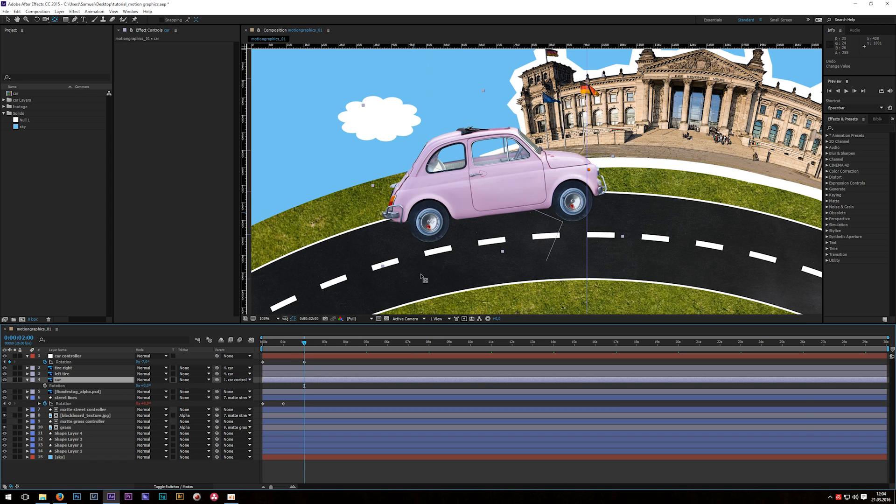
Step: Keyframe the car layer's rotation at 0° at 0:00:04:00 and at -26° at 0:00:04:15
left_click(346, 345)
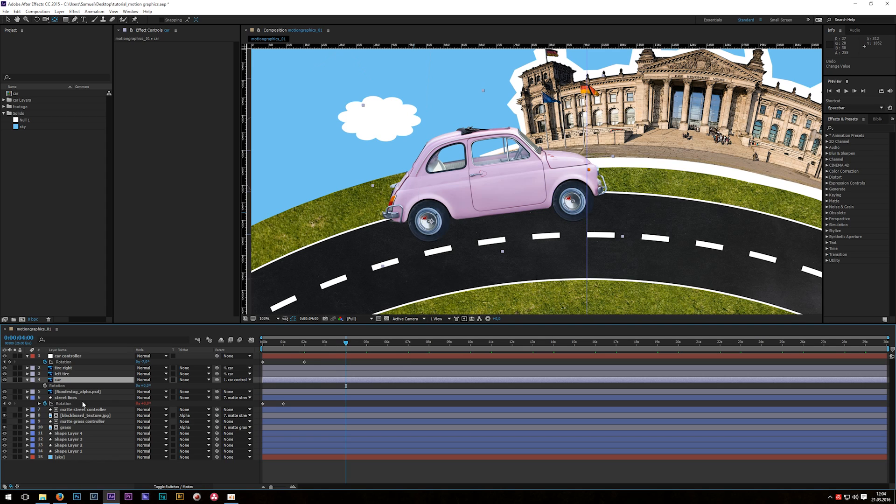
left_click(44, 385)
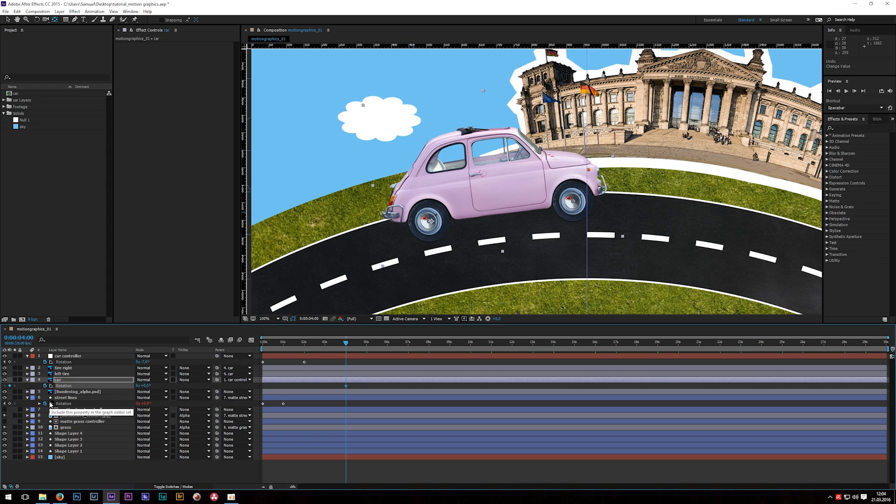
key("shift+Page_Down")
key("Page_Down")
key("Page_Down")
key("Page_Down")
key("Page_Down")
key("Page_Down")
key("Page_Down")
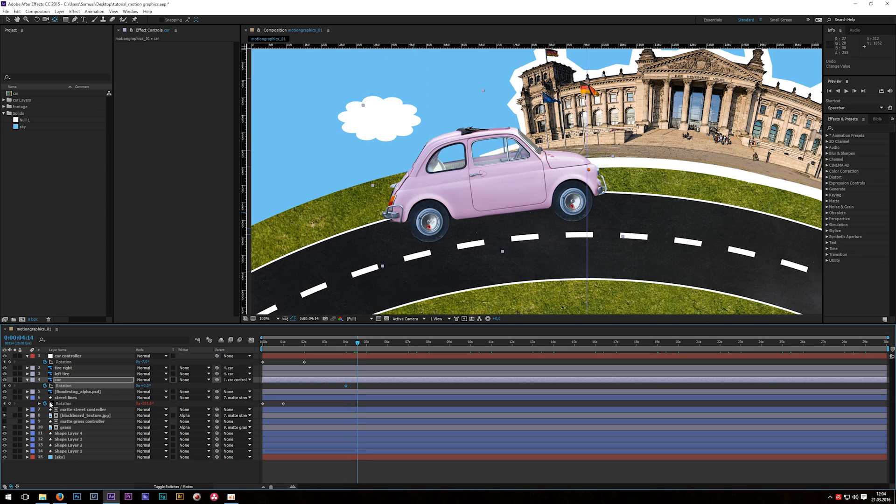
key("Page_Up")
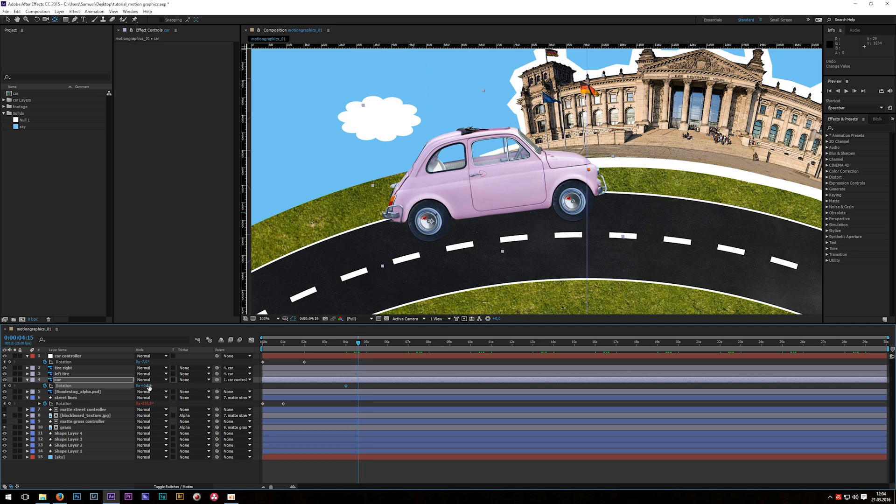
left_click_drag(142, 387, 146, 390)
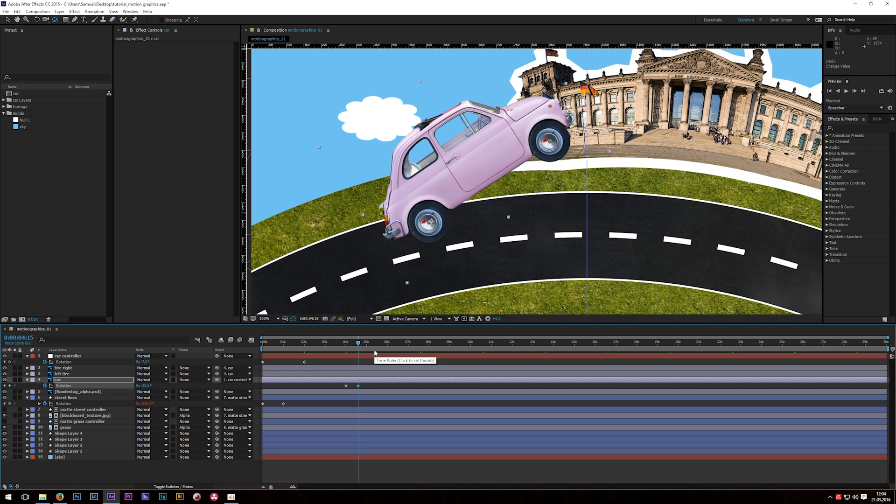
Step: Set the car layer's rotation back to 0° at 0:00:05:00
key("shift+Page_Down")
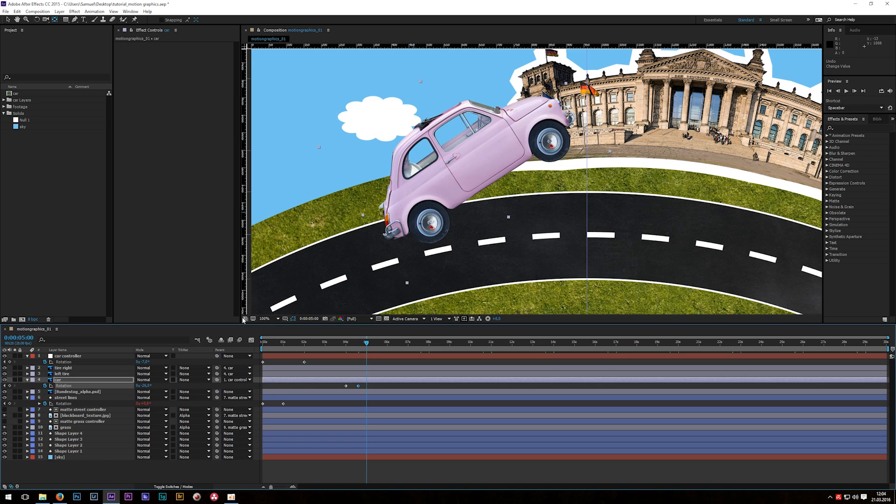
left_click(146, 386)
type("0")
key("Return")
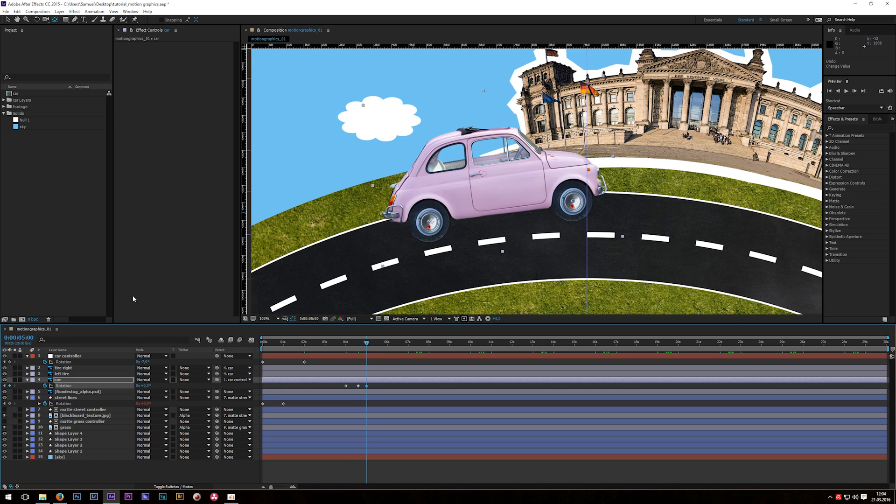
Step: Add a hold keyframe to the car controller's rotation at 0:00:05:00 and rotate it to 52° at 0:00:07:00
left_click(79, 357)
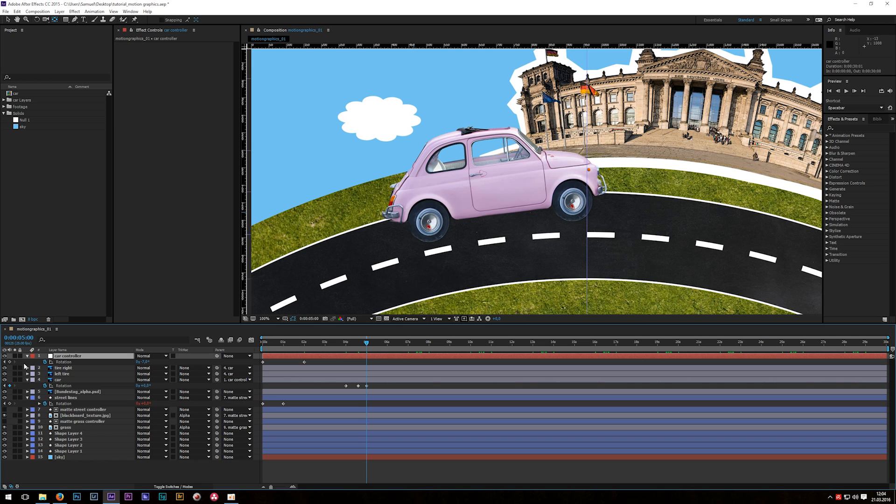
left_click(9, 362)
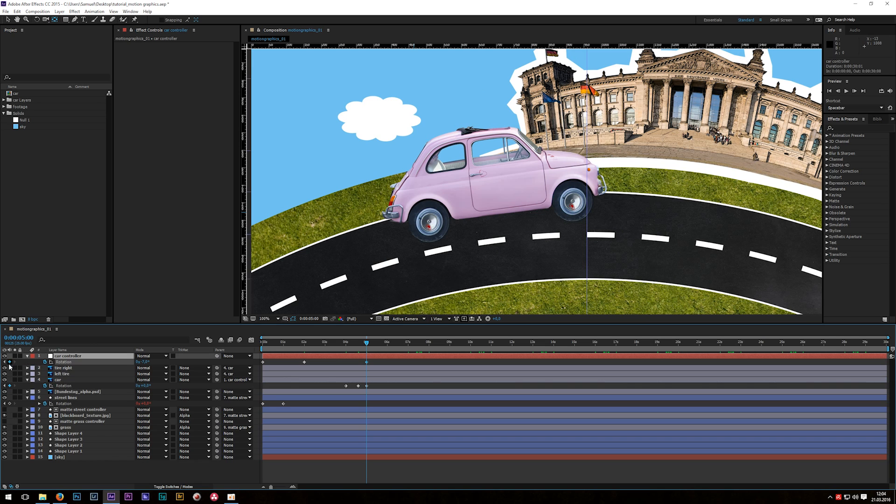
left_click(408, 343)
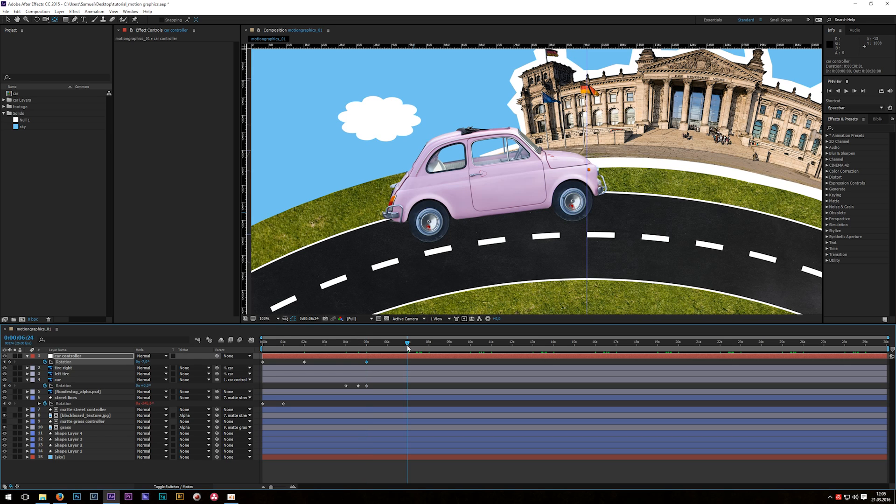
key("Page_Down")
left_click(271, 319)
left_click(274, 328)
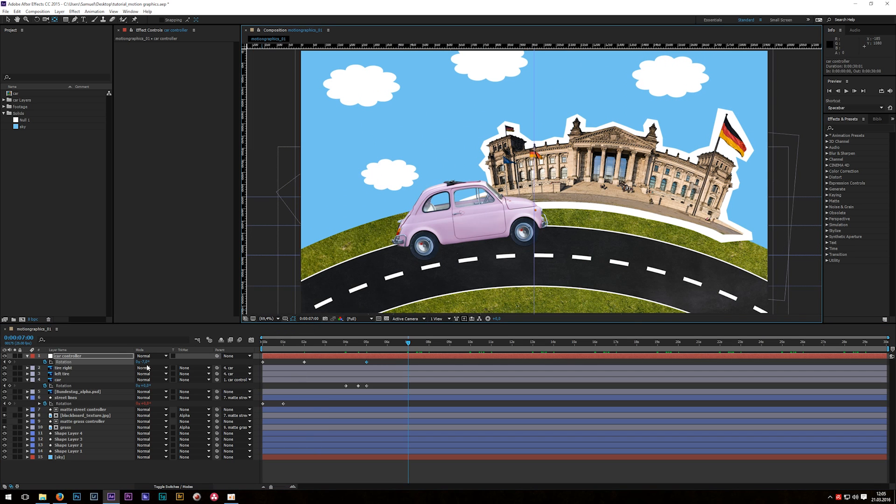
left_click_drag(145, 362, 167, 357)
Step: Scrub through and preview the car tilting up and driving out of the scene
key("Page_Down")
key("Page_Down")
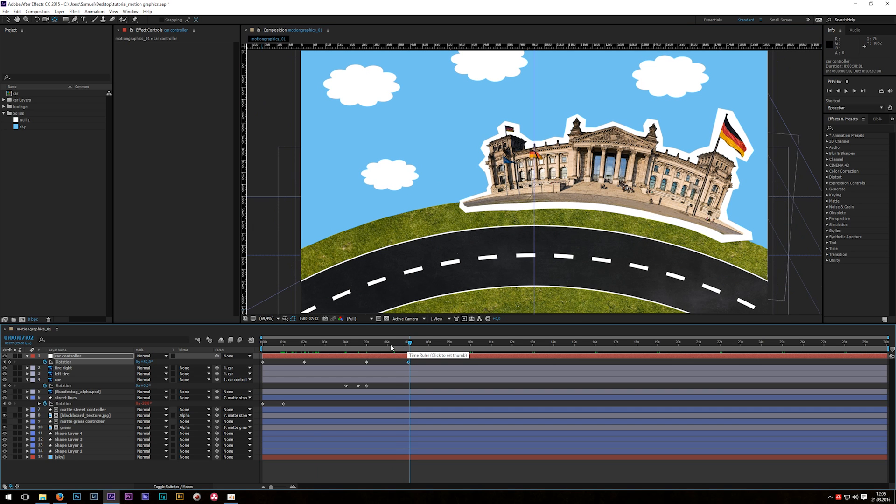
left_click_drag(295, 349, 384, 339)
key("space")
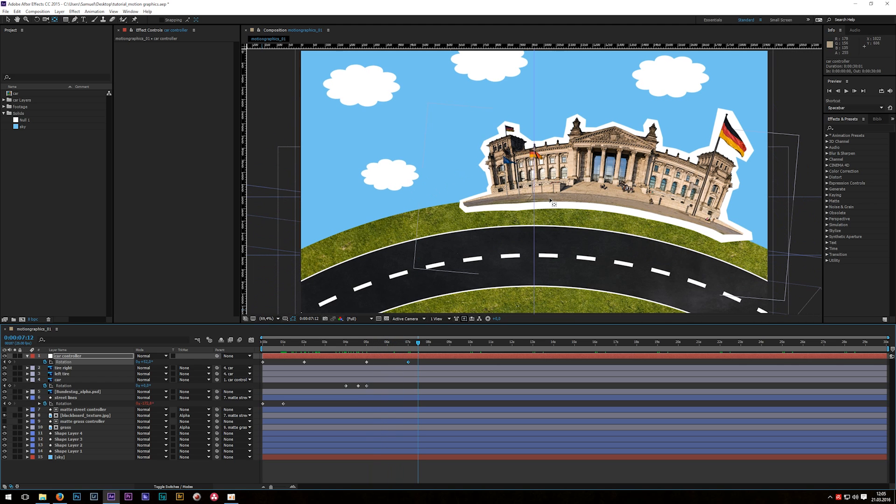
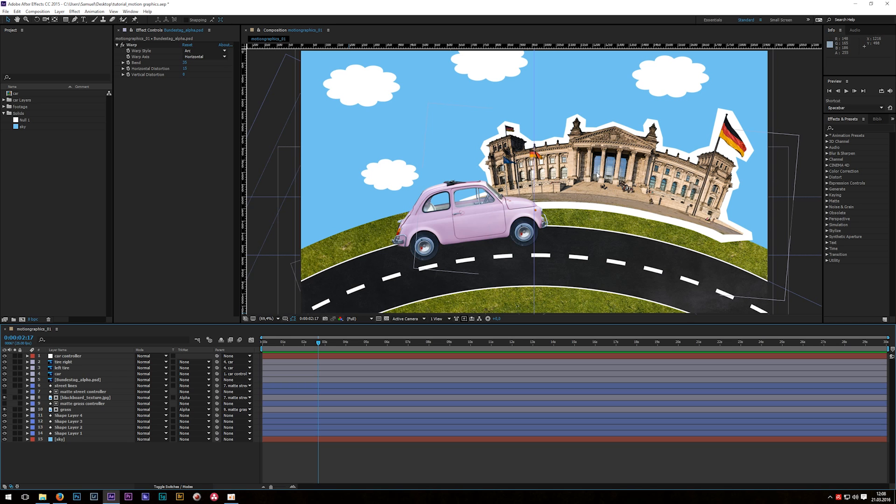
Step: Make the Bundestag_alpha.psd layer a 3D layer
left_click(159, 488)
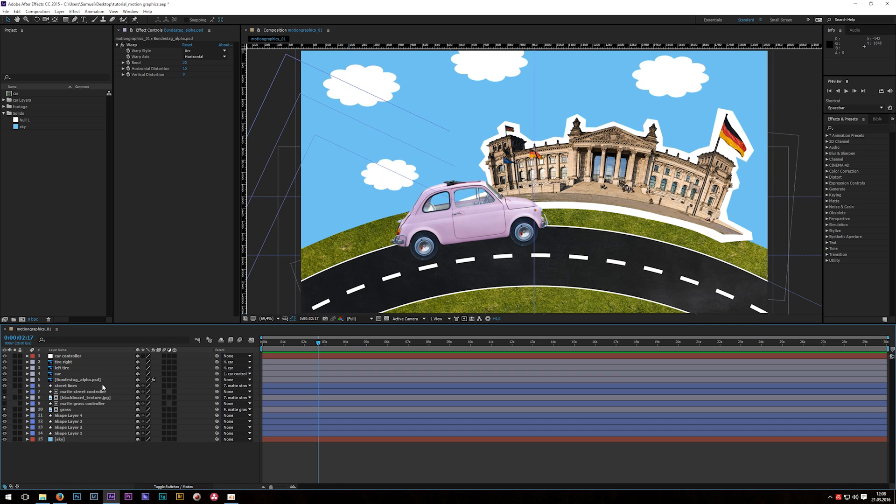
left_click(114, 381)
left_click(174, 380)
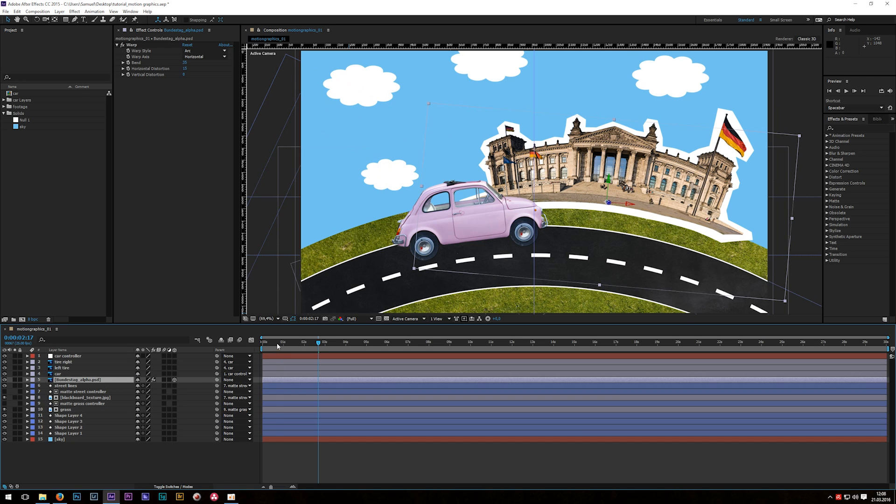
Step: Keyframe the Bundestag layer's X Rotation at -93° at 0:00:00:00 so the building lies flat
key("Home")
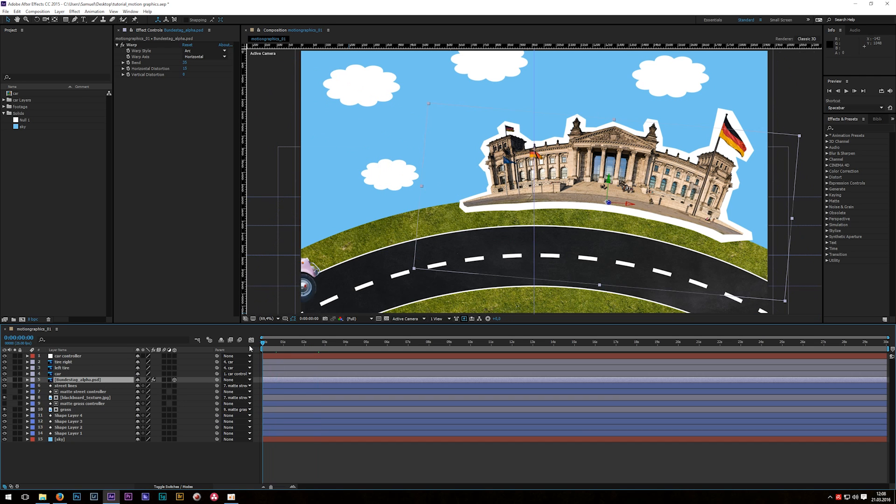
key("r")
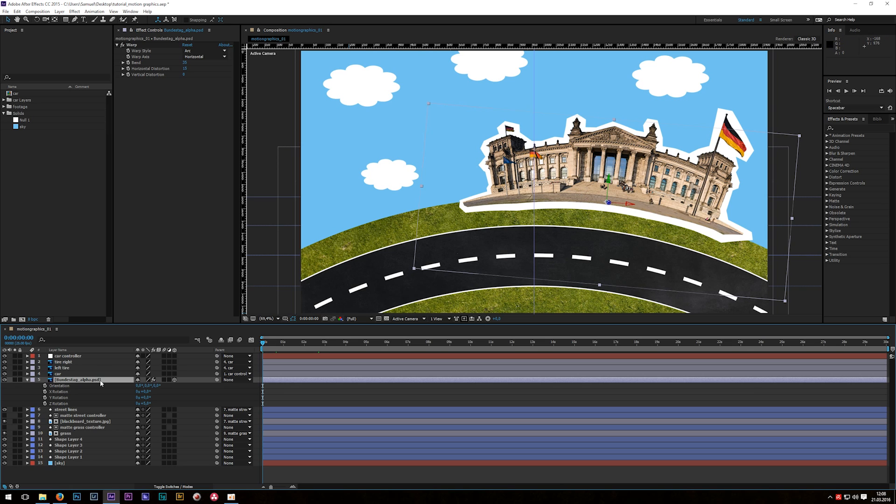
left_click(45, 391)
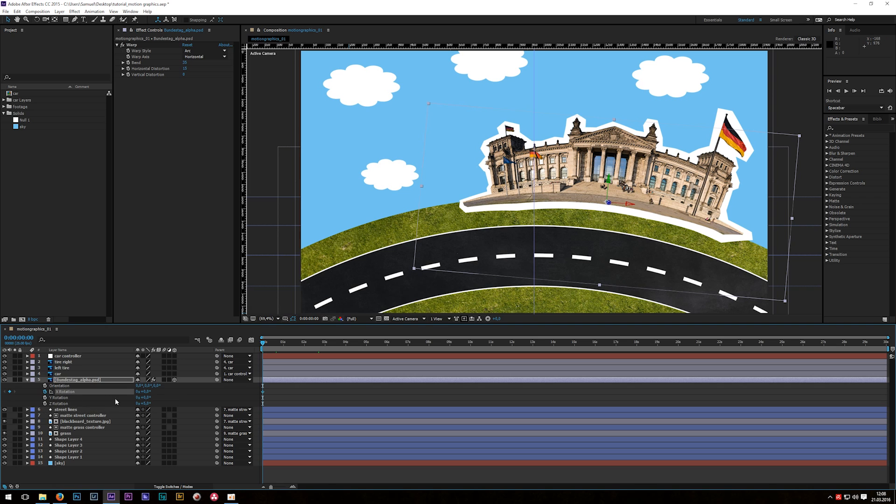
left_click_drag(146, 392, 119, 408)
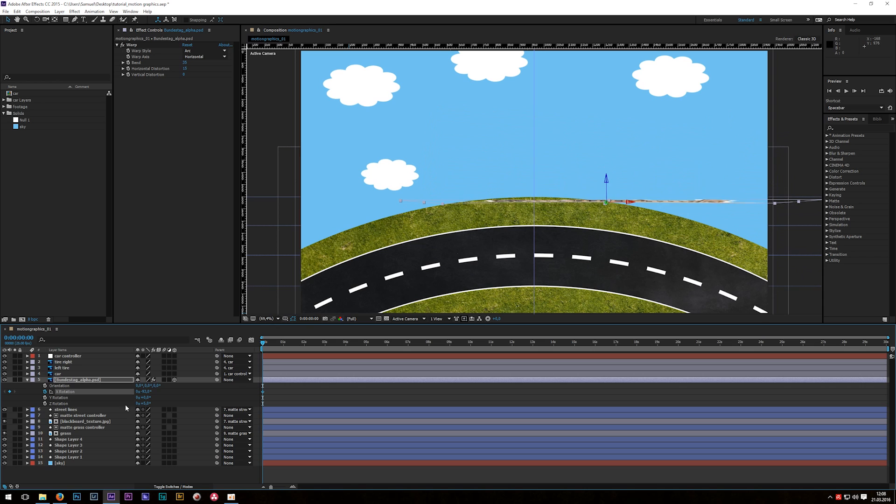
Step: Set the Bundestag layer's X Rotation to 20° at 0:00:01:00 so the building overshoots its upright position
left_click(283, 347)
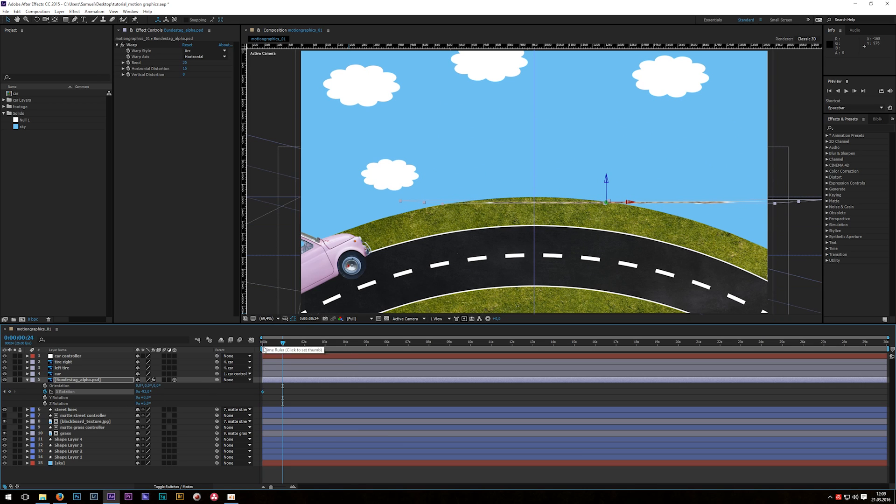
key("Page_Down")
left_click(145, 392)
type("0")
key("Return")
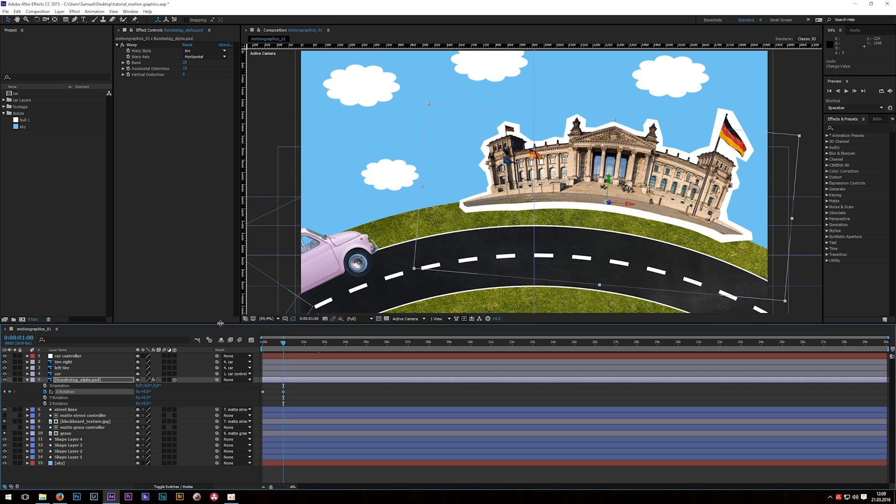
left_click(146, 392)
key("Return")
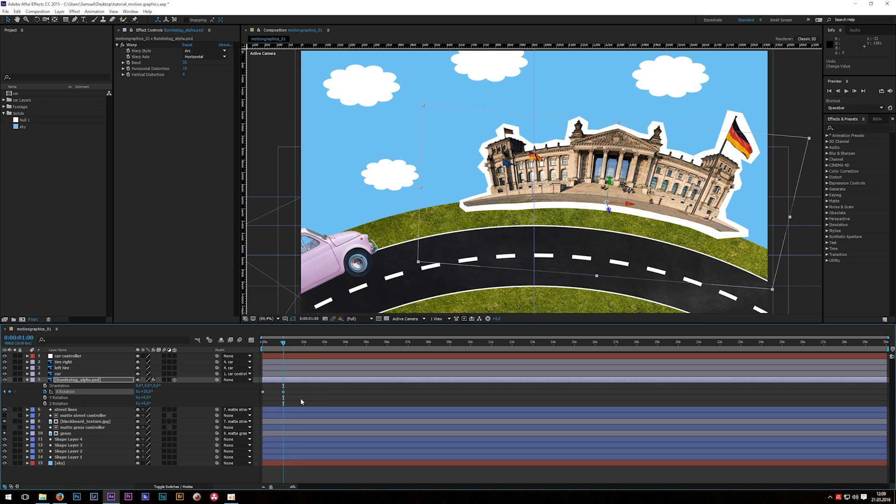
Step: Set the Bundestag layer's X Rotation to 0° at 0:00:01:10
key("shift+Page_Down")
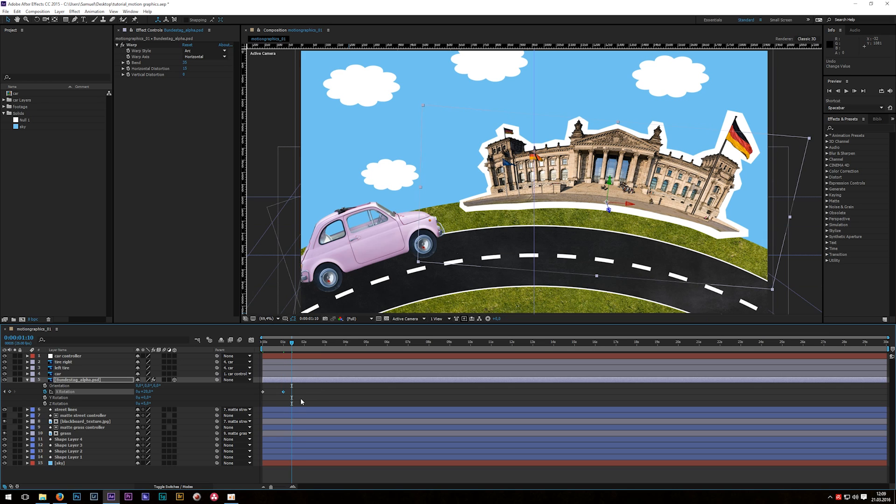
left_click(147, 393)
type("0")
key("Return")
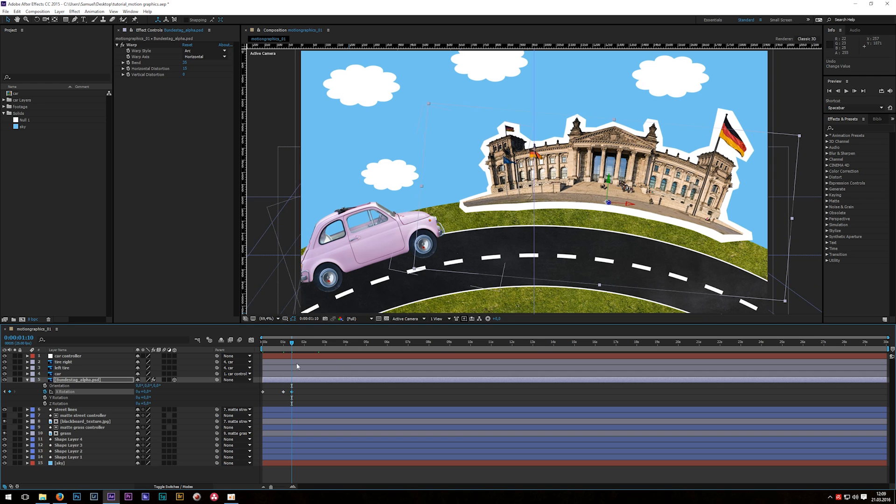
Step: Keyframe the Bundestag layer's opacity from 0% at 0:00:00:00 to 100% at 0:00:00:10
key("Home")
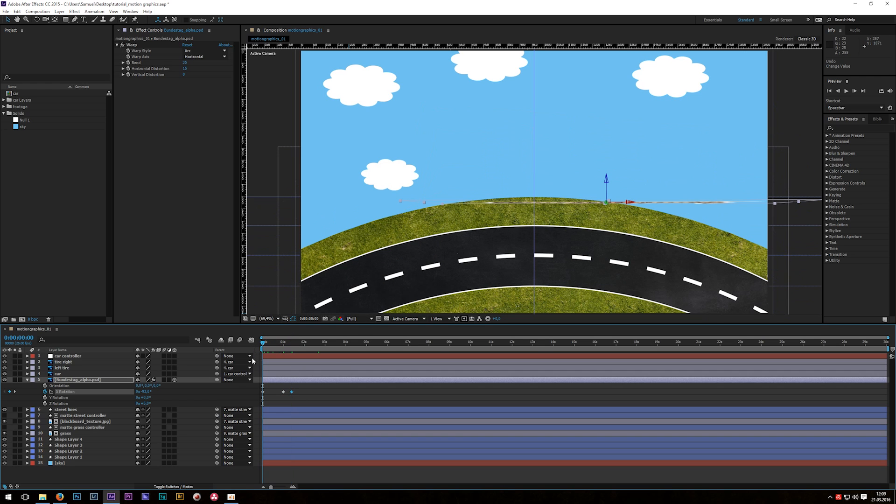
left_click(78, 381)
key("t")
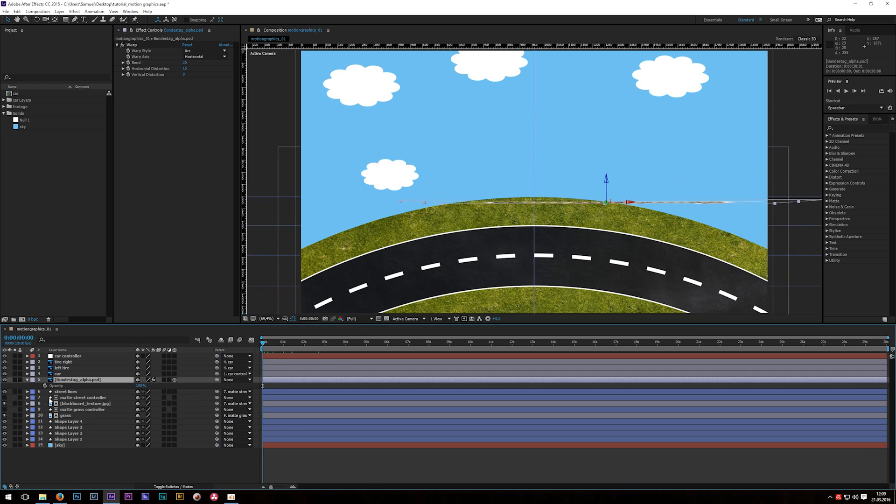
left_click(45, 386)
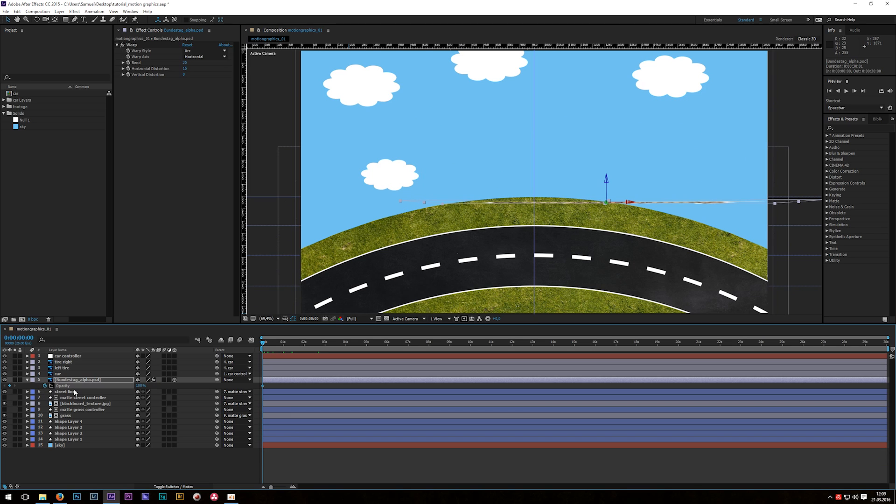
left_click_drag(138, 386, 50, 387)
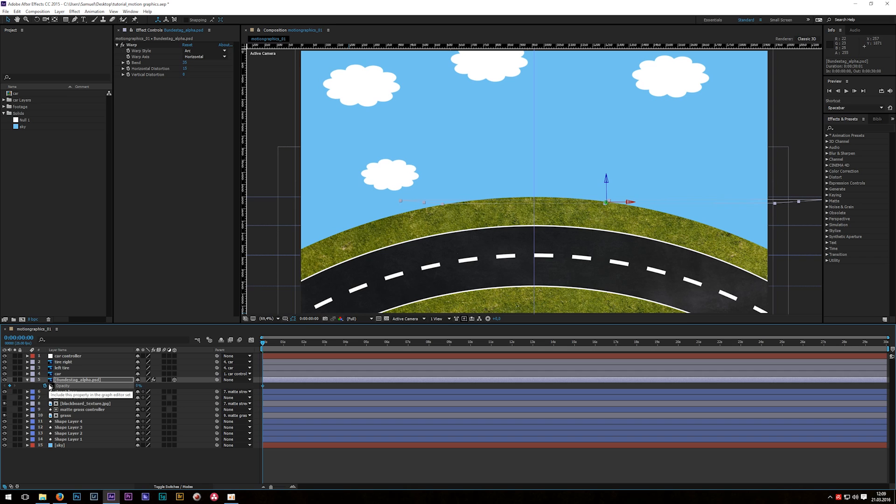
key("shift+Page_Down")
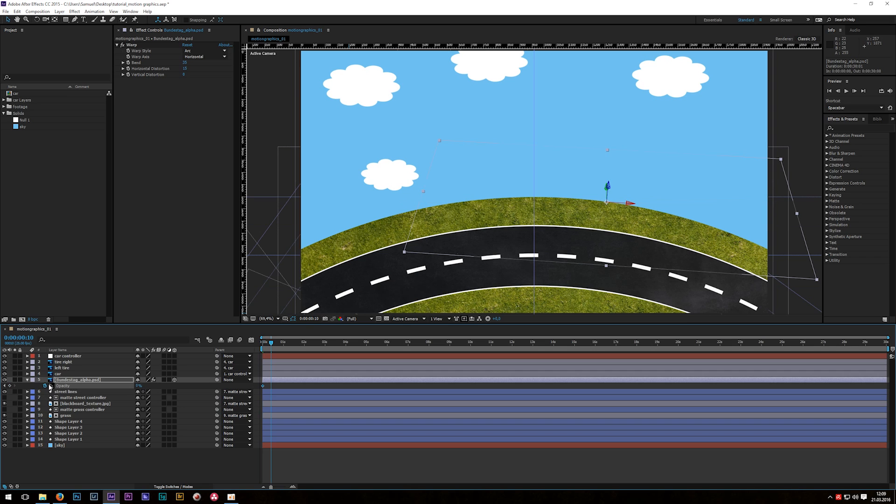
left_click_drag(138, 386, 191, 383)
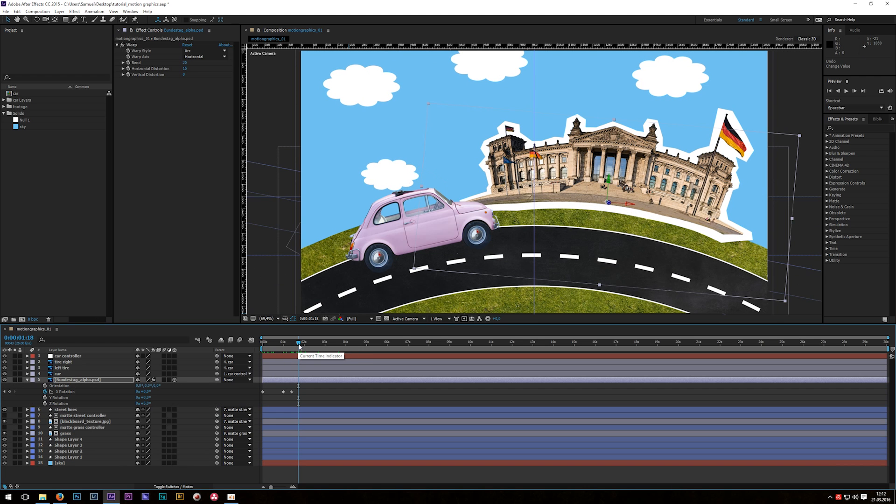
Step: Delete the Bundestag layer's X Rotation and opacity keyframes, keeping the building upright and fully opaque
mouse_move(299, 344)
left_mouse_down()
mouse_move(264, 345)
mouse_move(310, 344)
left_mouse_up()
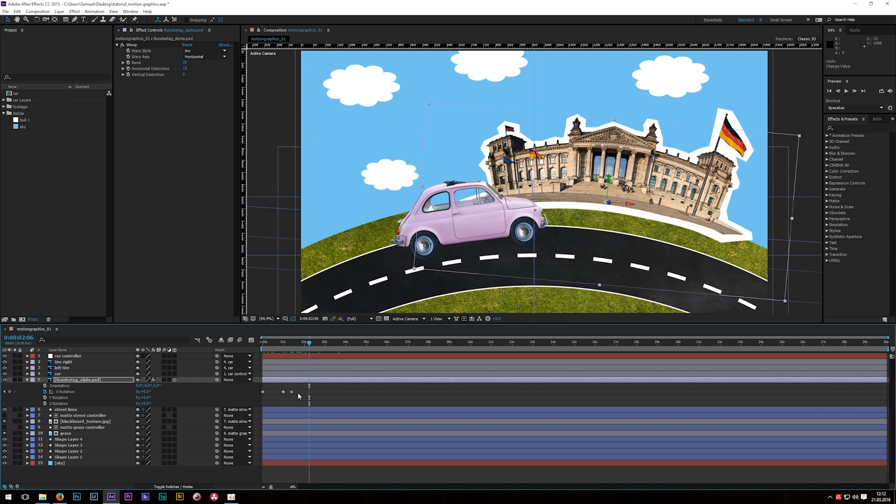
left_click_drag(300, 391, 255, 400)
key("Delete")
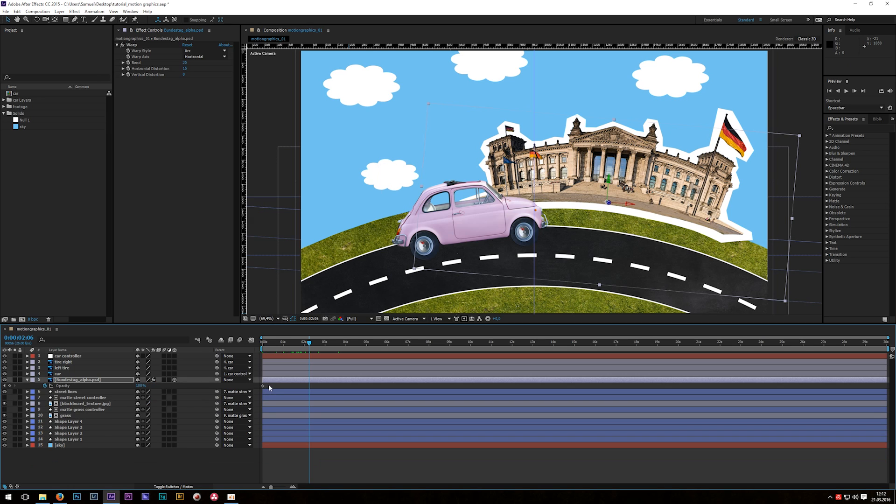
left_click(263, 386)
key("Delete")
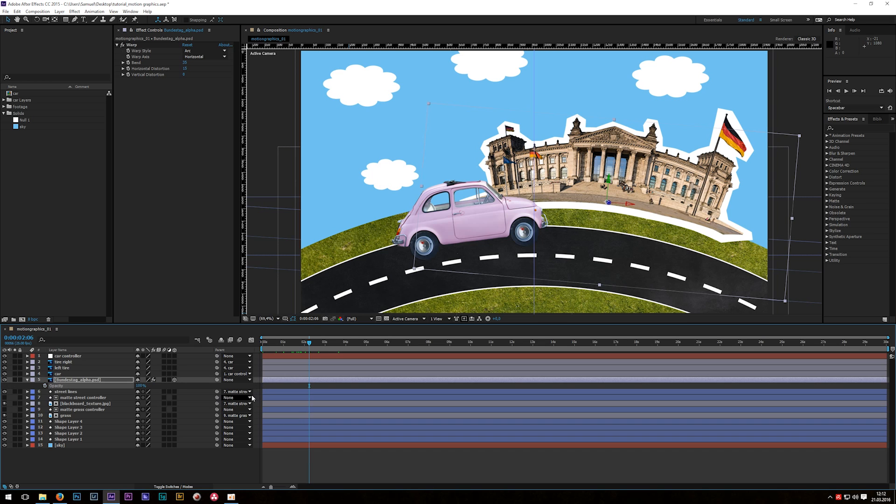
Step: Keyframe the Bundestag layer's scale at 0% at 0:00:00:00
key("s")
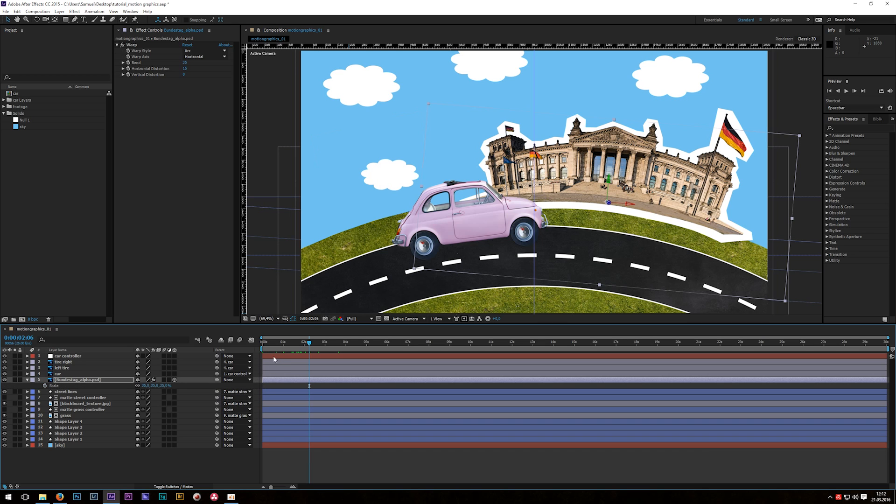
key("Home")
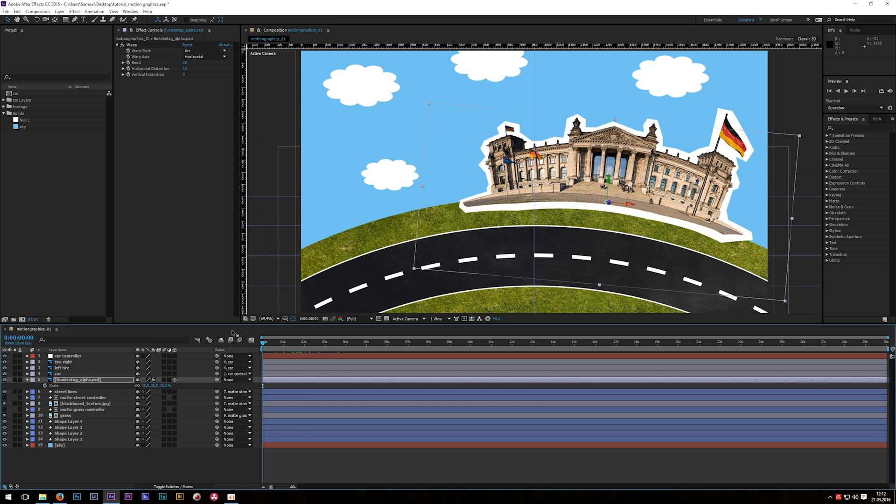
left_click(45, 385)
left_click(164, 386)
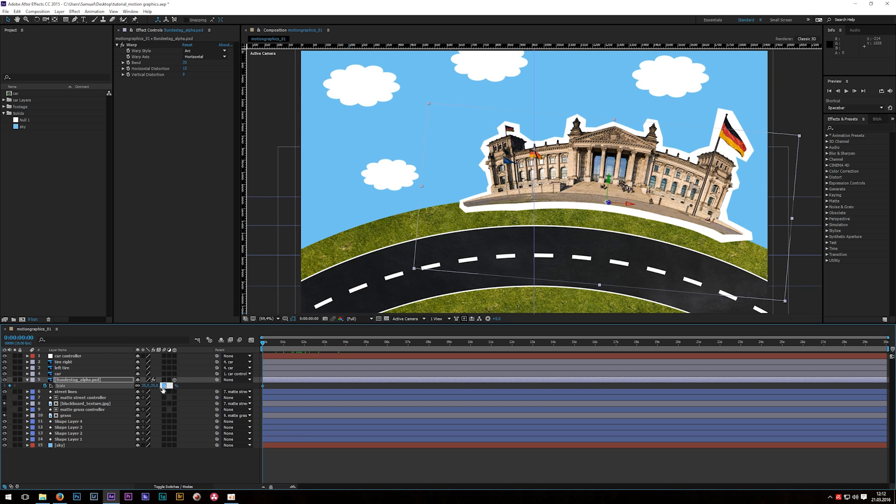
type("0")
key("Return")
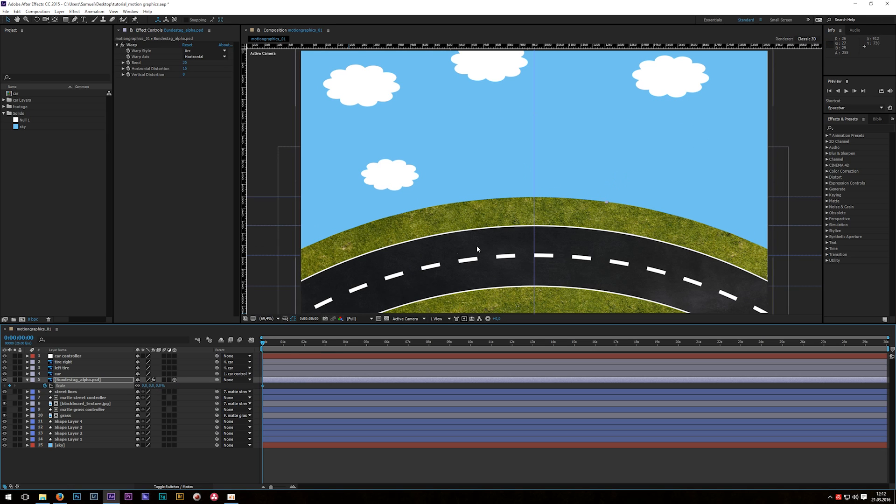
Step: Set the Bundestag layer's scale to 40% at 0:00:01:00 so the building overshoots its normal size
left_click(284, 341)
key("Page_Up")
key("ctrl+z")
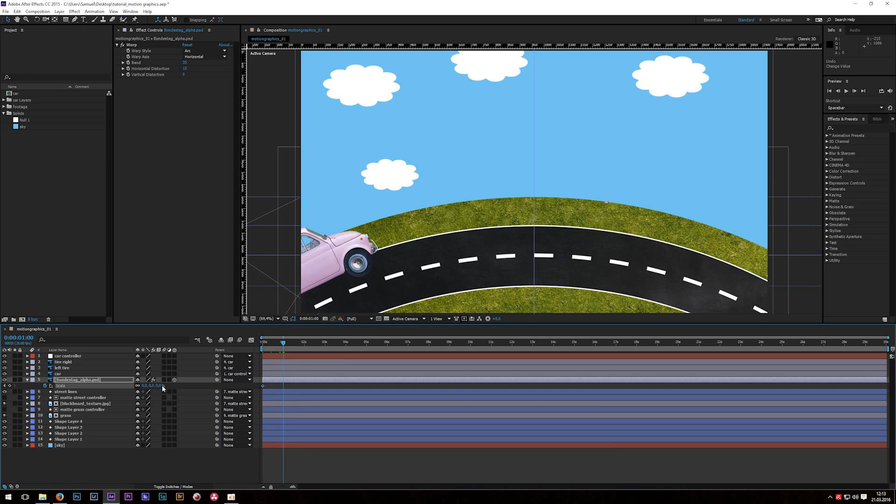
left_click(159, 387)
type("35")
key("Return")
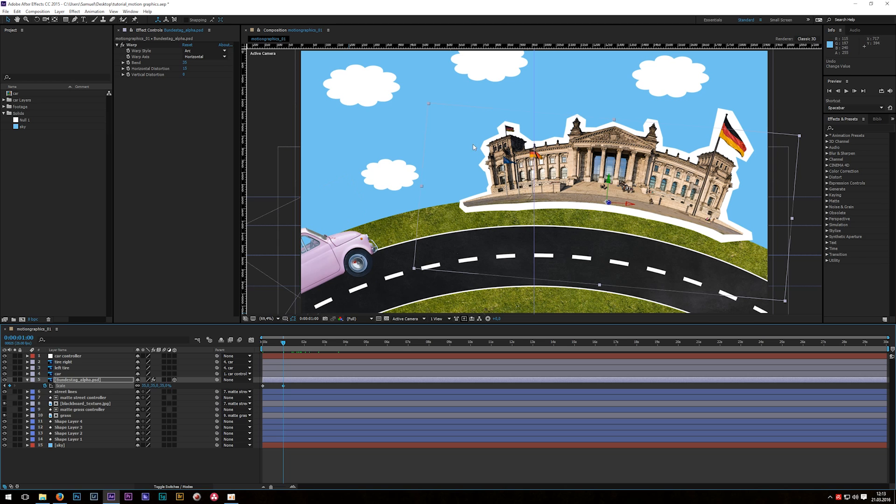
left_click(164, 386)
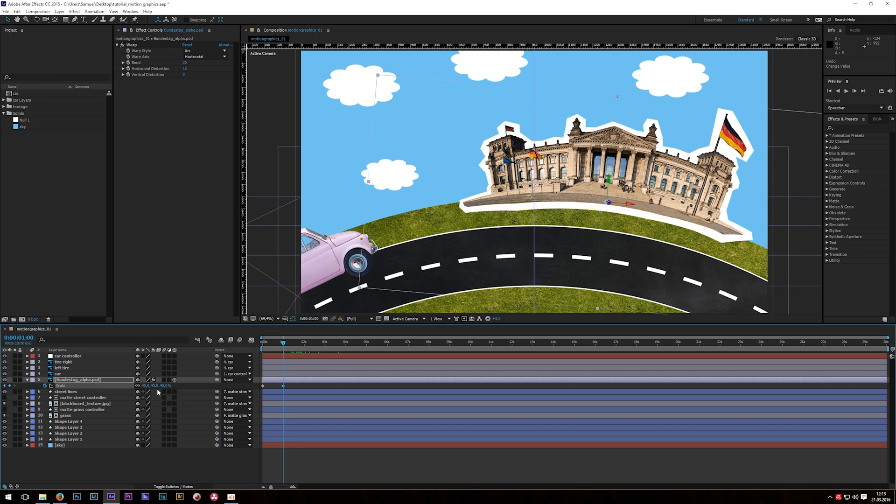
key("Return")
left_click(164, 386)
type("40")
key("Return")
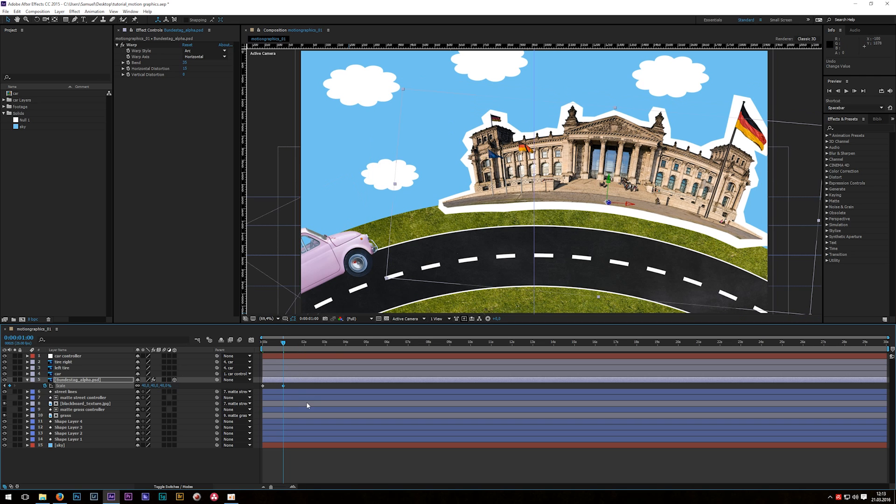
Step: Set the Bundestag layer's scale to 35% at 0:00:01:10 and check the pop-up motion in the timeline
key("shift+Page_Down")
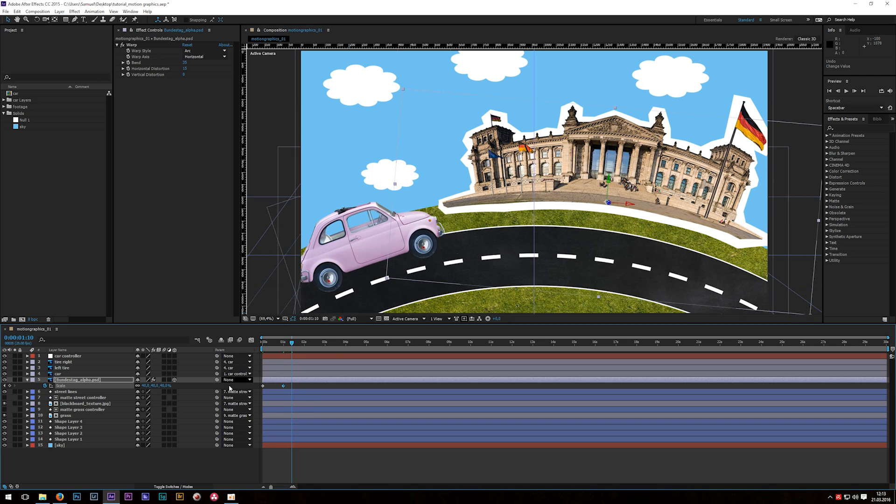
left_click(164, 386)
type("35")
key("Return")
left_click_drag(282, 350, 306, 339)
key("s")
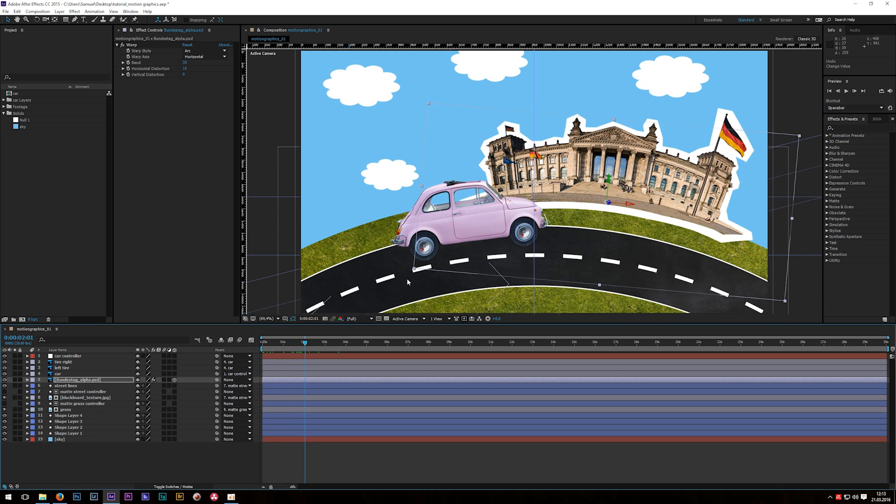
Step: Add berlin.png from the footage folder to the composition between the car and Bundestag_alpha.psd layers
left_click(4, 107)
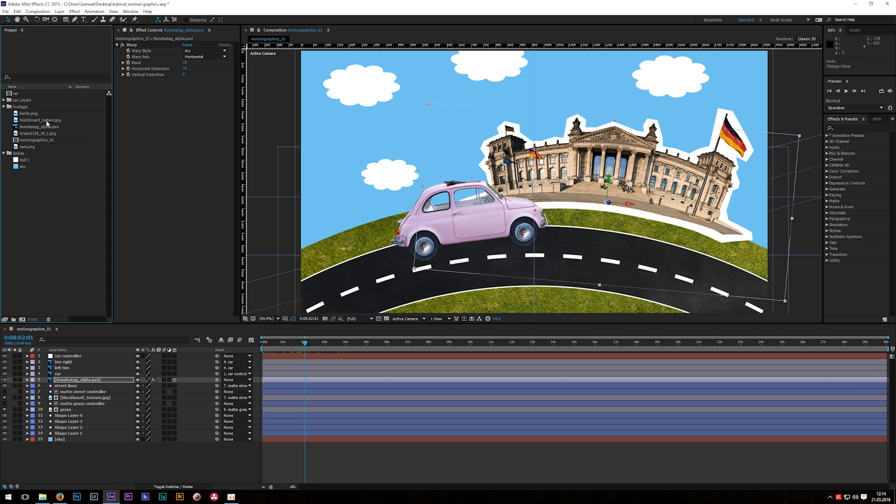
left_click_drag(33, 116, 101, 381)
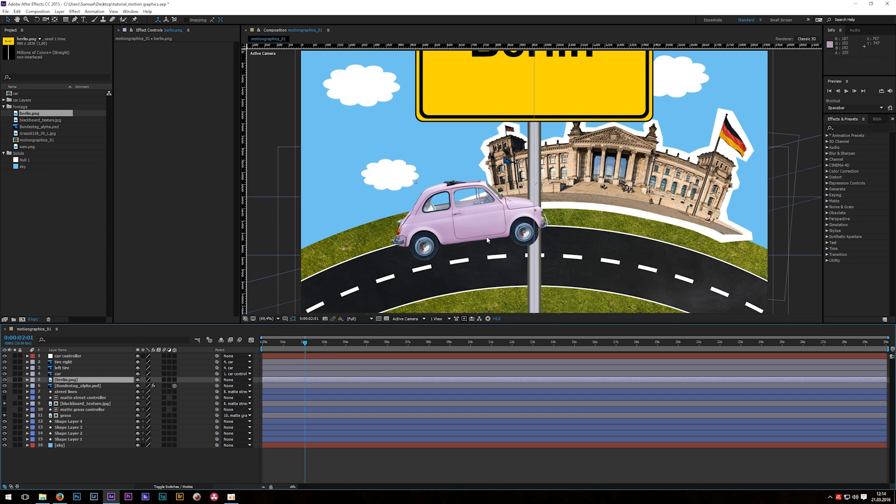
Step: Scale the Berlin sign to 20% and place it on the grass in front of the Bundestag, right of the car
key("s")
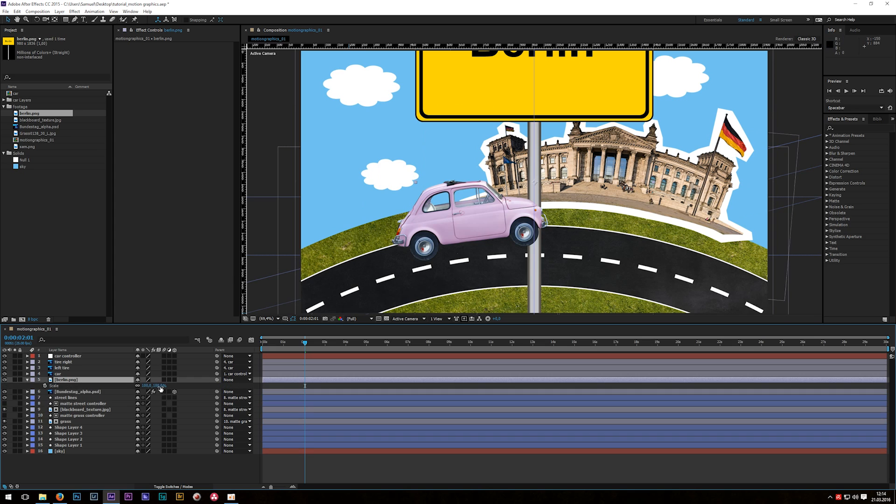
left_click(159, 386)
type("30")
key("Return")
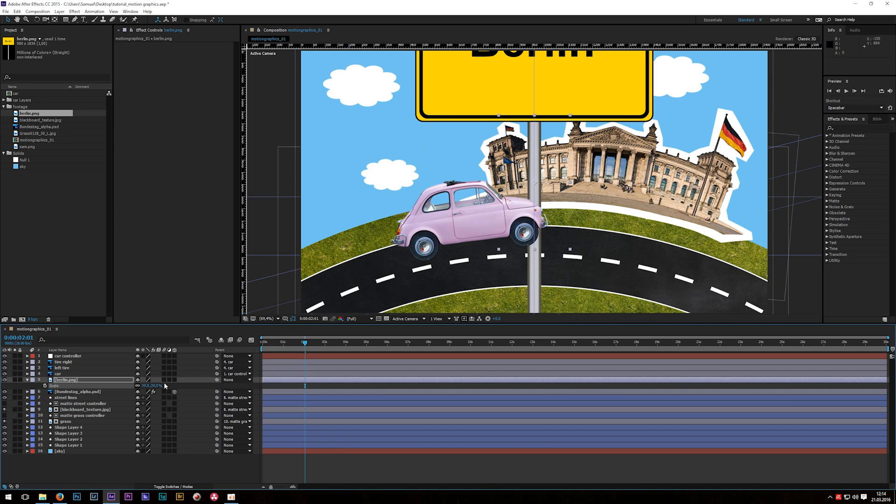
left_click(157, 385)
type("20")
key("Return")
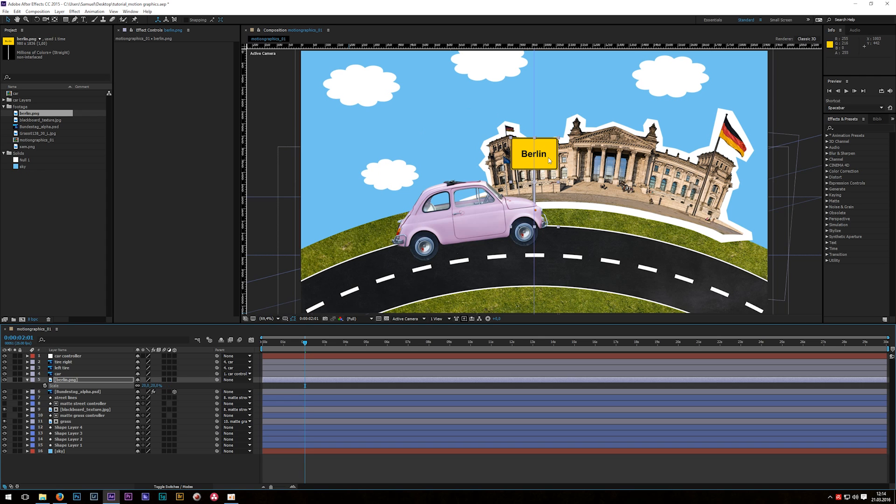
left_click_drag(551, 163, 628, 164)
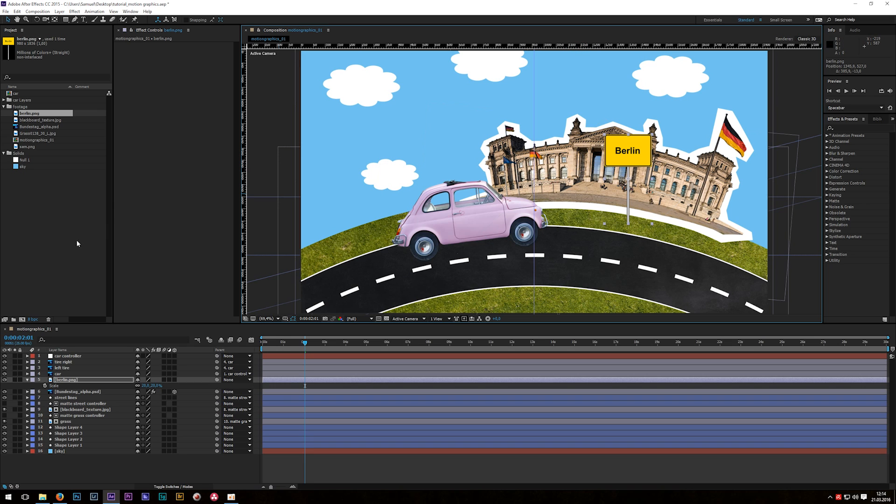
Step: Add sam.png as the topmost layer of the composition and scale it to 40%
left_click(59, 251)
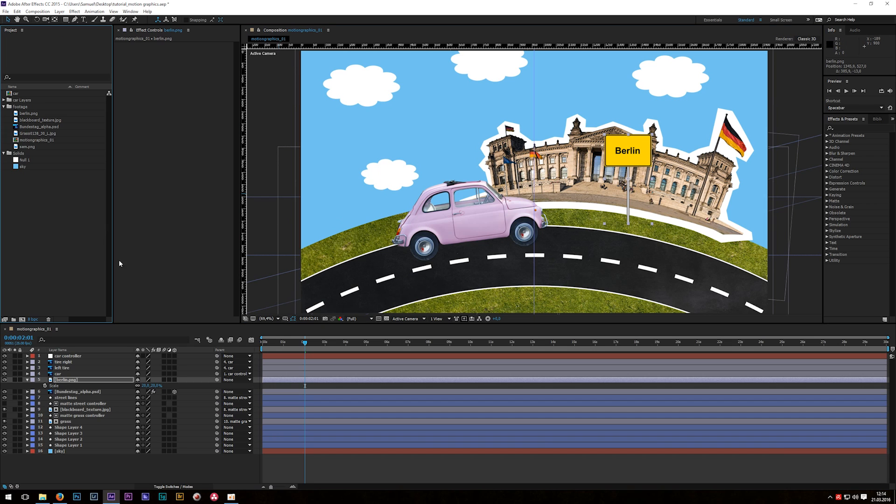
left_click_drag(31, 147, 95, 359)
key("s")
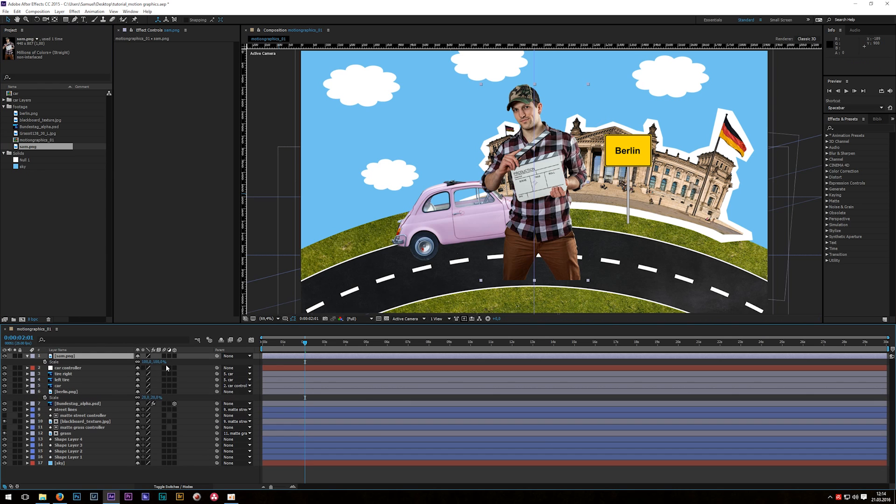
left_click_drag(159, 365, 156, 365)
left_click(155, 362)
type("40")
key("Return")
Step: Position the sam.png figure over the car's front side window and set its rotation to 2°
left_click_drag(528, 176, 432, 190)
key("period")
key("period")
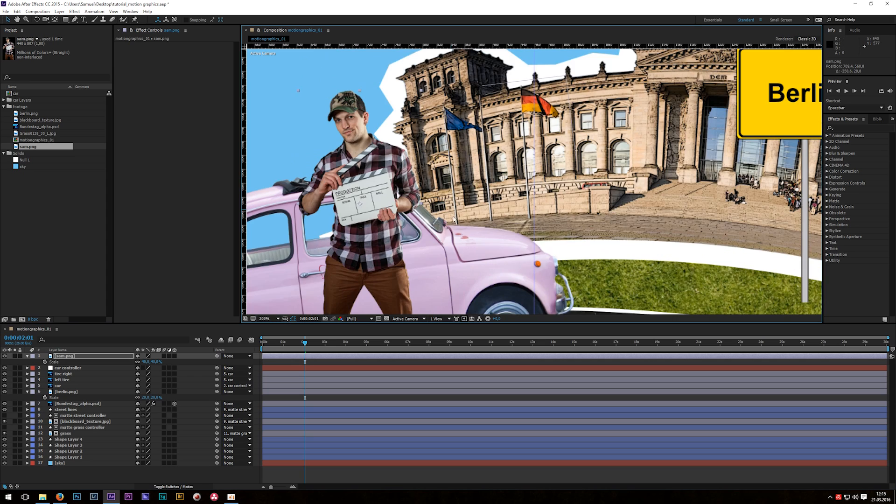
left_click_drag(472, 229, 570, 194)
left_click_drag(480, 189, 469, 216)
key("r")
left_click(146, 362)
type("2")
key("Return")
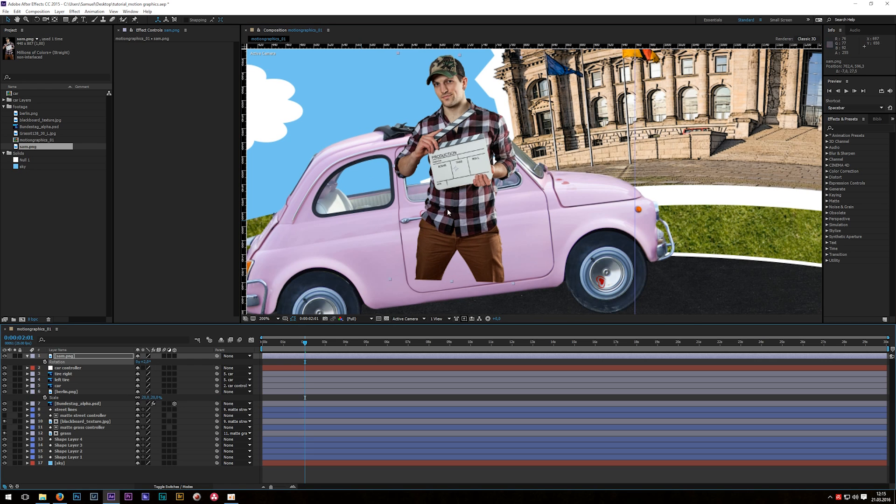
Step: Draw a closed Pen mask on sam.png around the man's lower body, following the lower edge of the car window
scroll(447, 209, "up", 2)
left_click(75, 21)
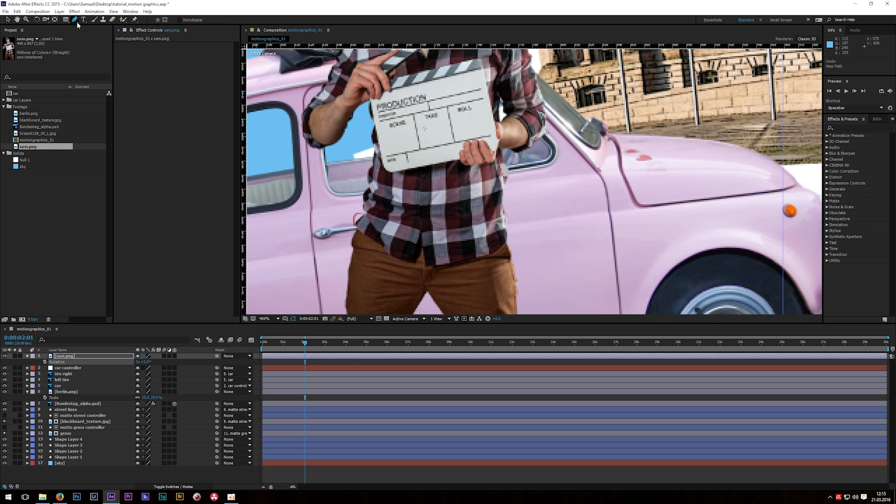
left_click(330, 189)
left_click(345, 193)
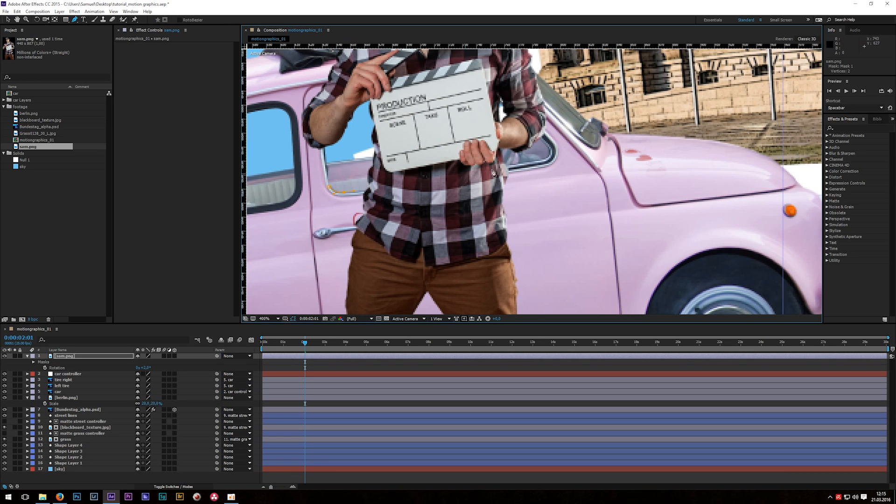
left_click(521, 163)
left_click_drag(567, 220, 575, 138)
left_click(595, 256)
left_click(542, 296)
left_click(319, 272)
left_click(338, 106)
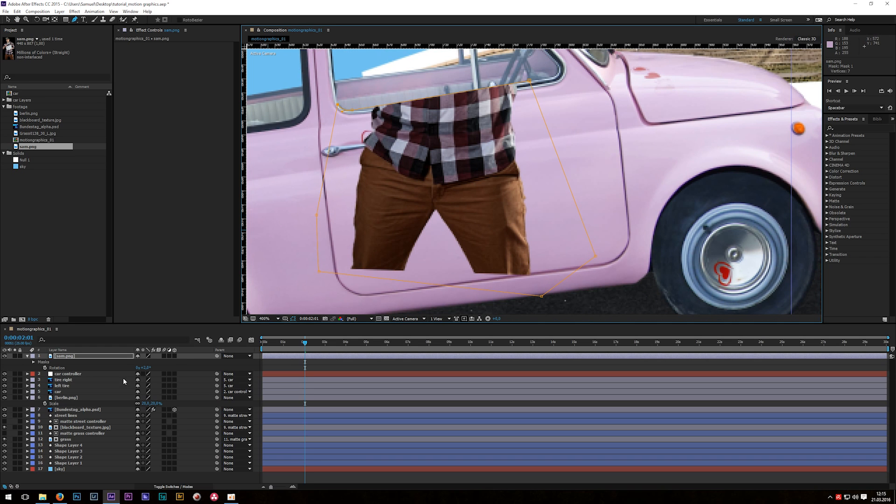
Step: Set the sam.png mask to Subtract so the lower body is hidden, and fit the whole composition in view
key("m")
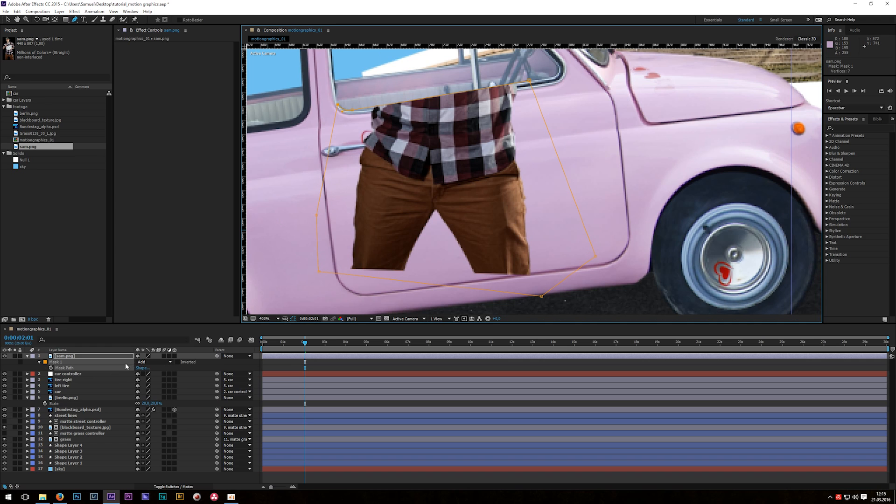
left_click(152, 362)
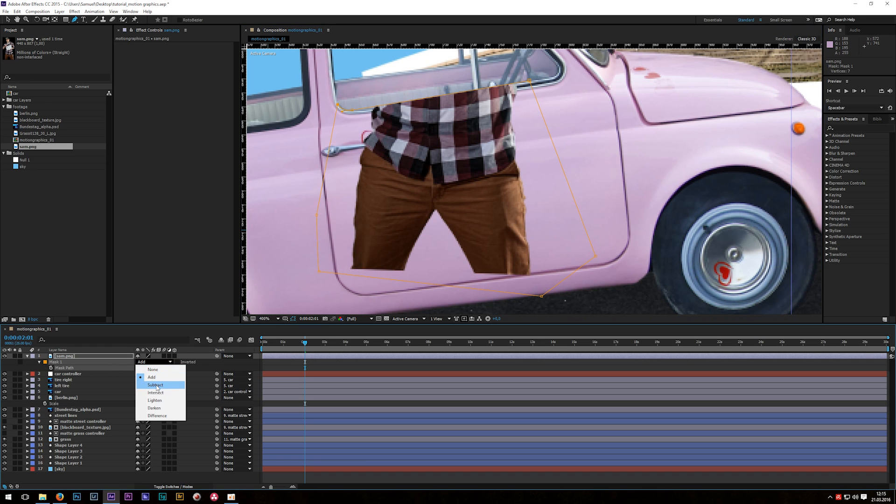
left_click(154, 385)
left_click(264, 318)
left_click(264, 329)
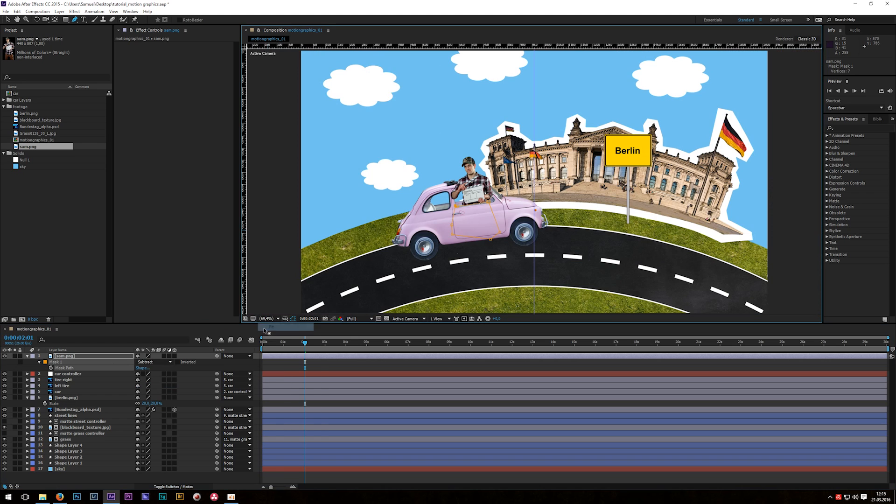
left_click(122, 475)
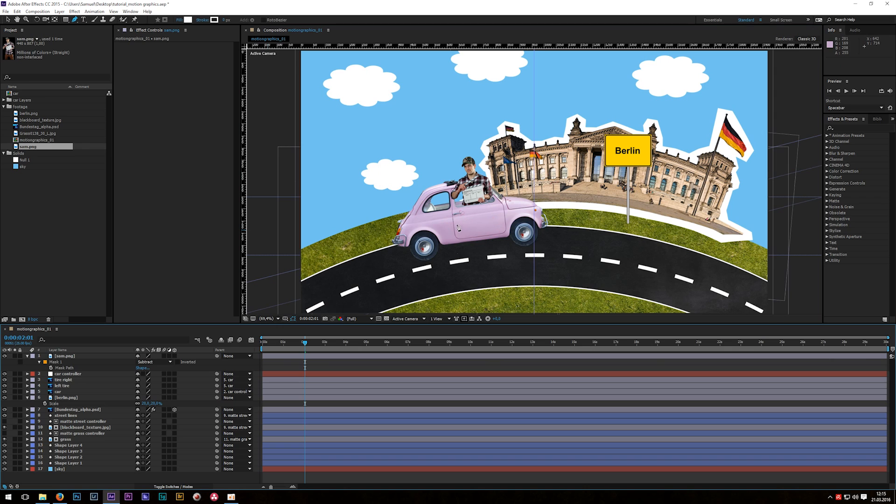
Step: Parent the sam.png layer to the car layer, check that the man follows the car, and collapse the layer properties
left_click(113, 358)
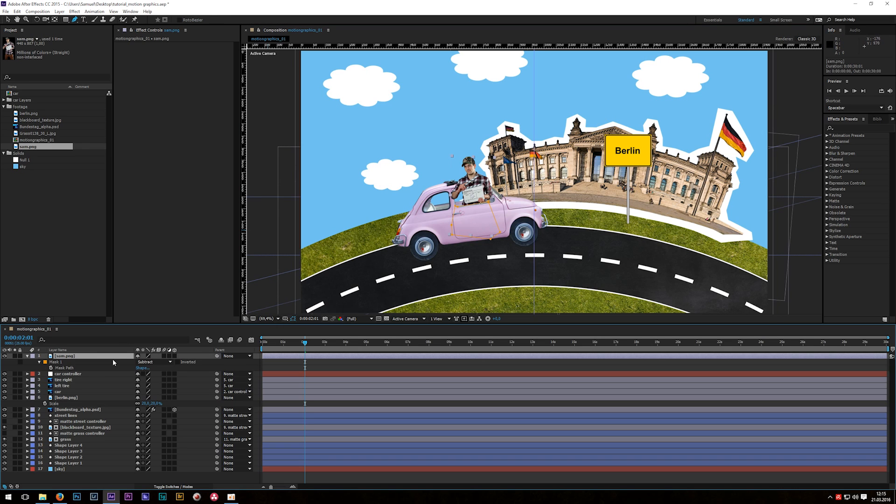
left_click_drag(217, 357, 70, 391)
left_click_drag(300, 343, 294, 343)
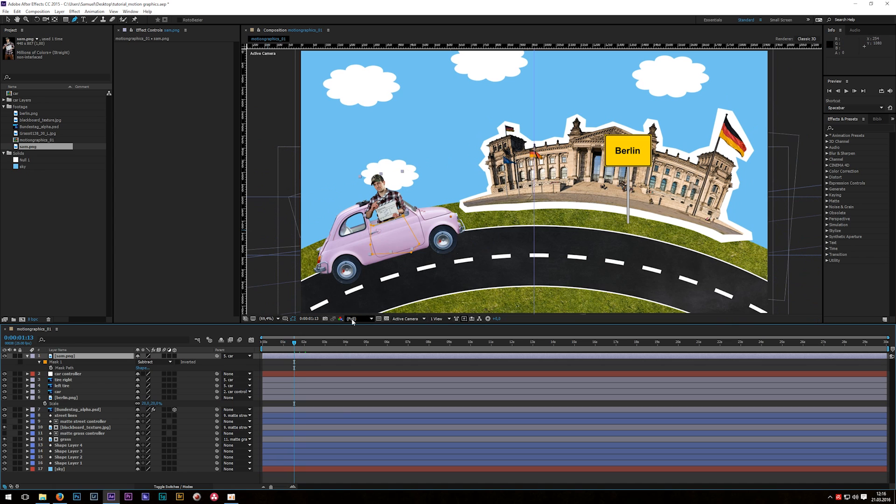
left_click_drag(314, 342, 344, 342)
key("F2")
key("u")
key("v")
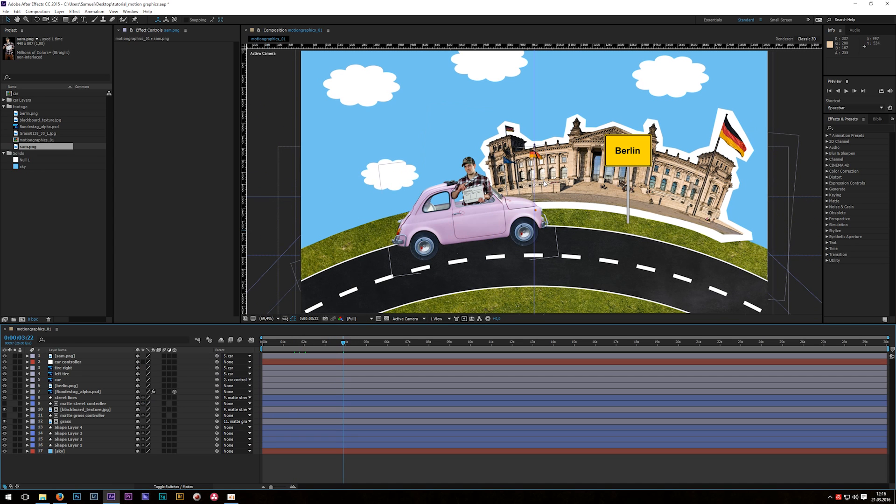